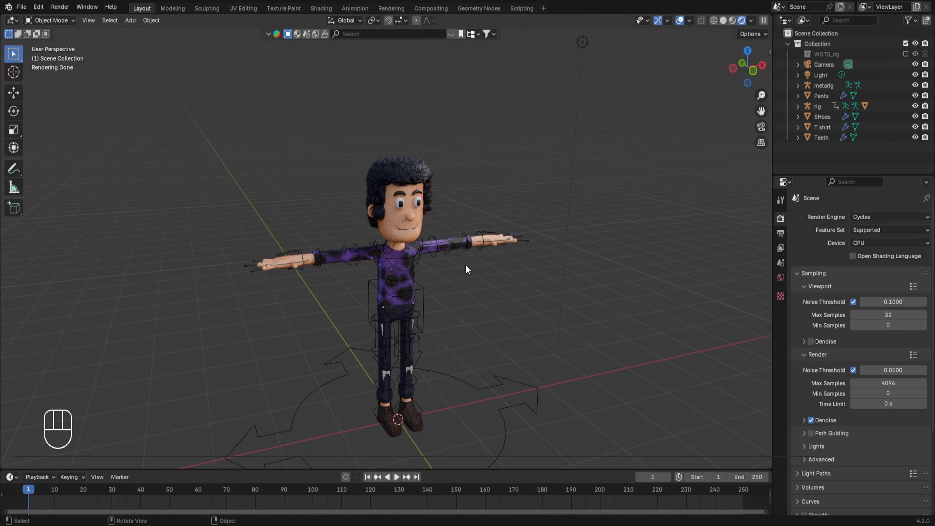
# - Switch the viewport to solid shading and hide the Body's hair particle system in the viewport
pyautogui.click(722, 20)
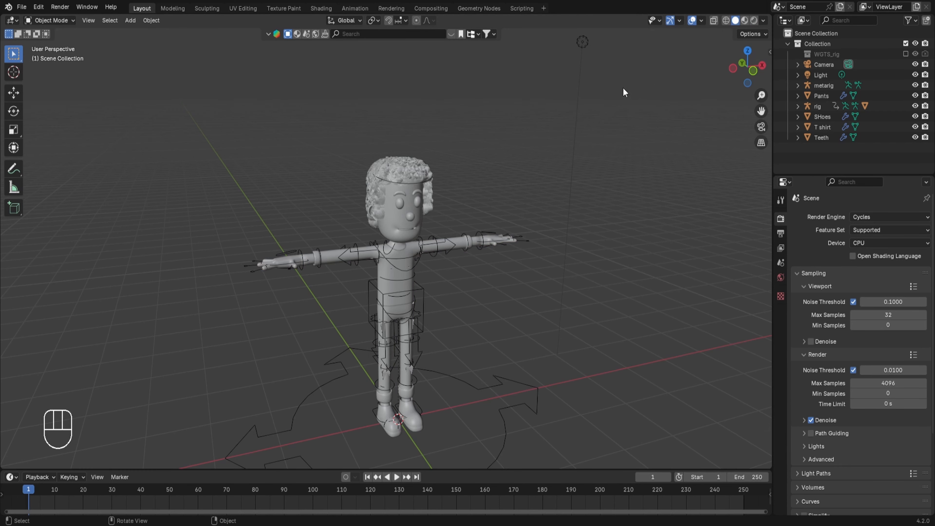
pyautogui.click(448, 252)
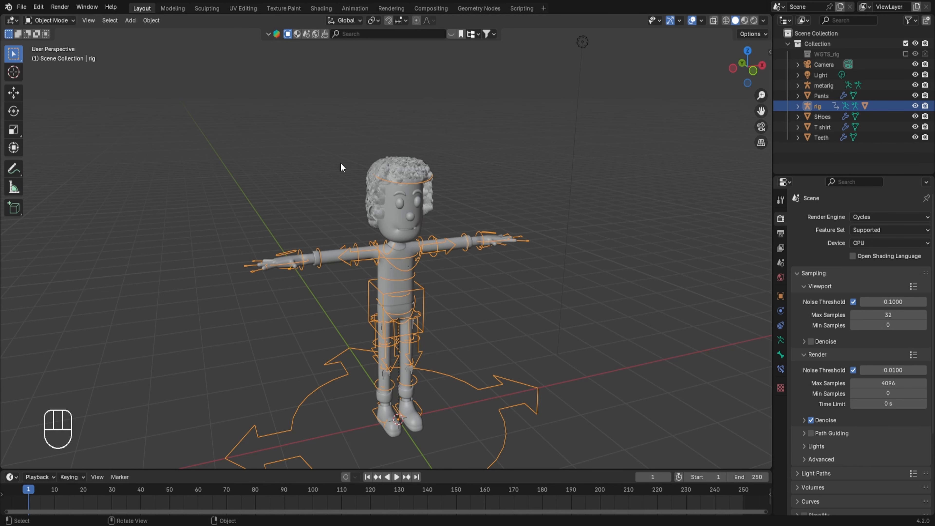
pyautogui.scroll(2, 375, 213)
pyautogui.click(391, 193)
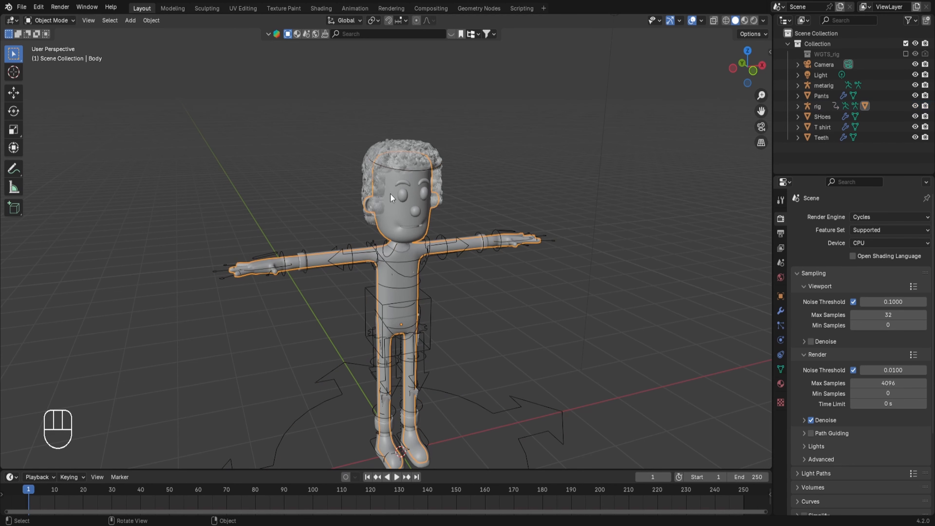
pyautogui.click(781, 325)
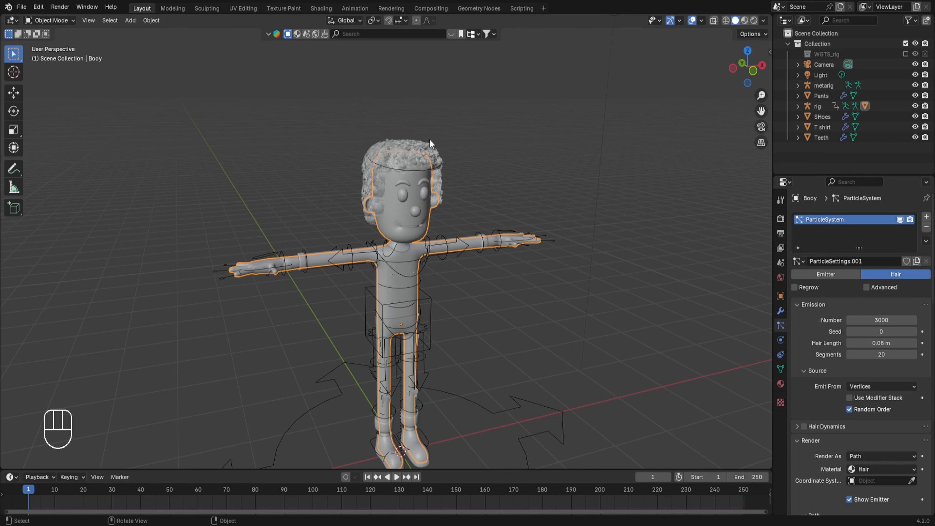
pyautogui.click(900, 220)
# - Hide the T shirt, Pants, SHoes, metarig and Teeth objects in the viewport
pyautogui.click(395, 254)
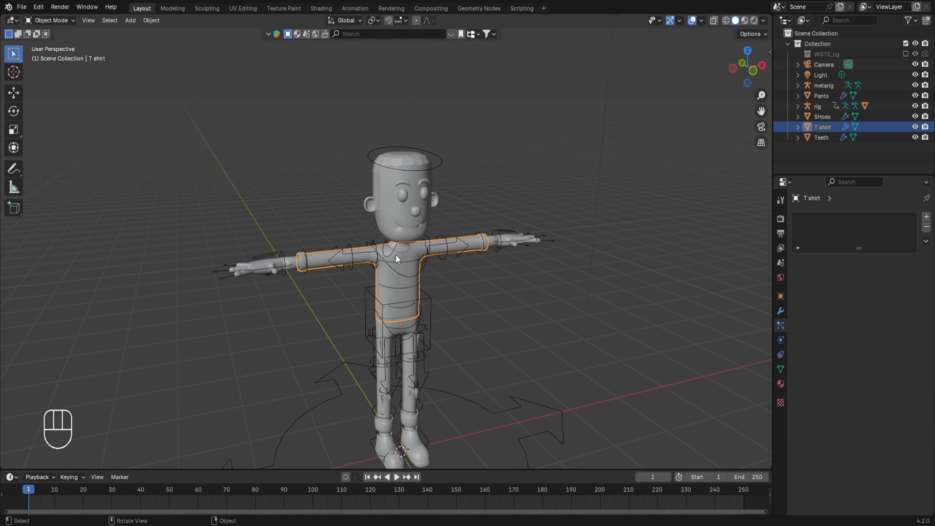
pyautogui.press('h')
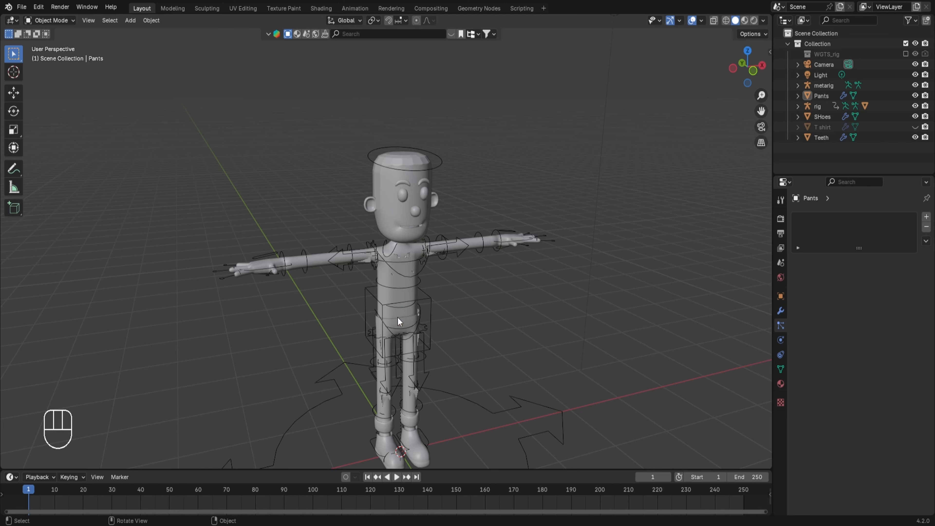
pyautogui.click(398, 318)
pyautogui.press('h')
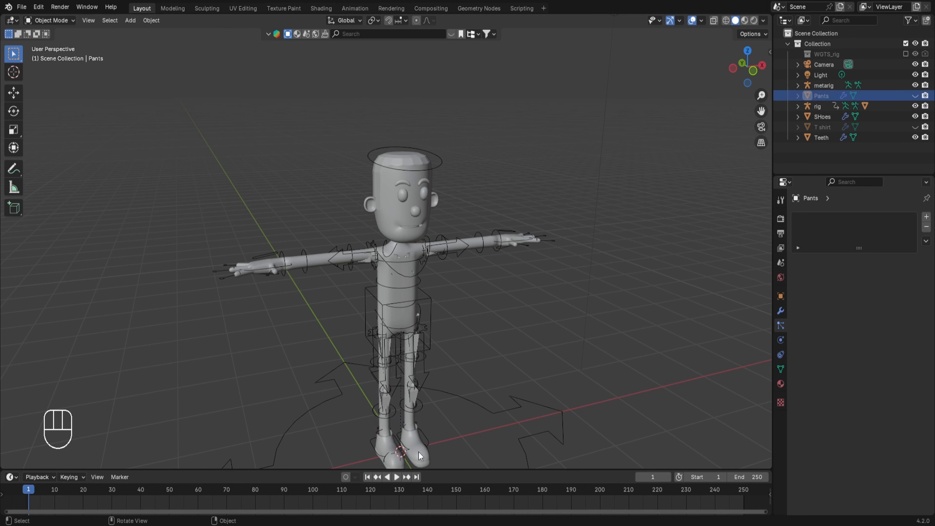
pyautogui.click(414, 444)
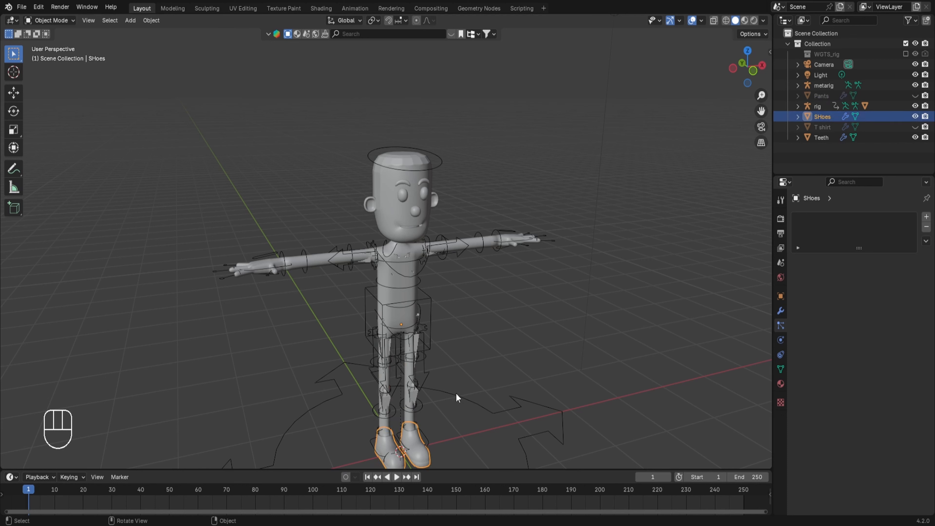
pyautogui.press('h')
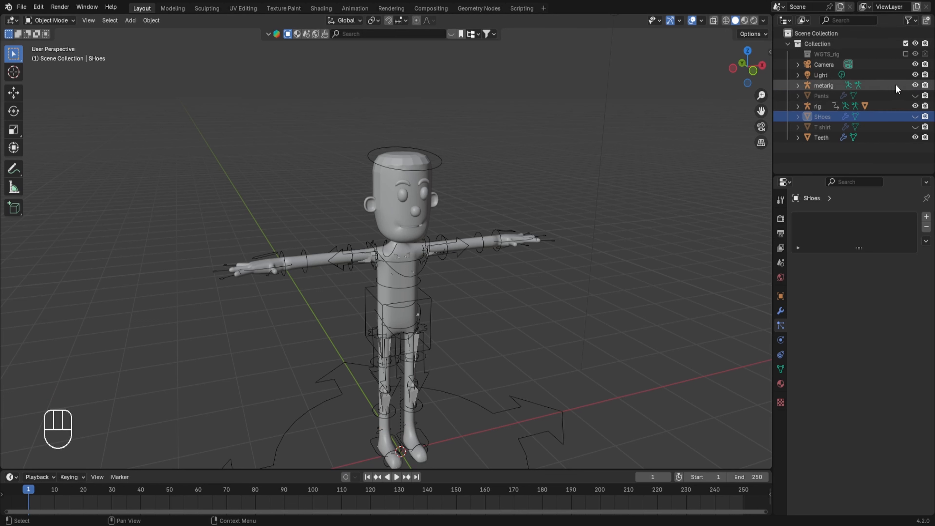
pyautogui.click(915, 85)
pyautogui.click(915, 137)
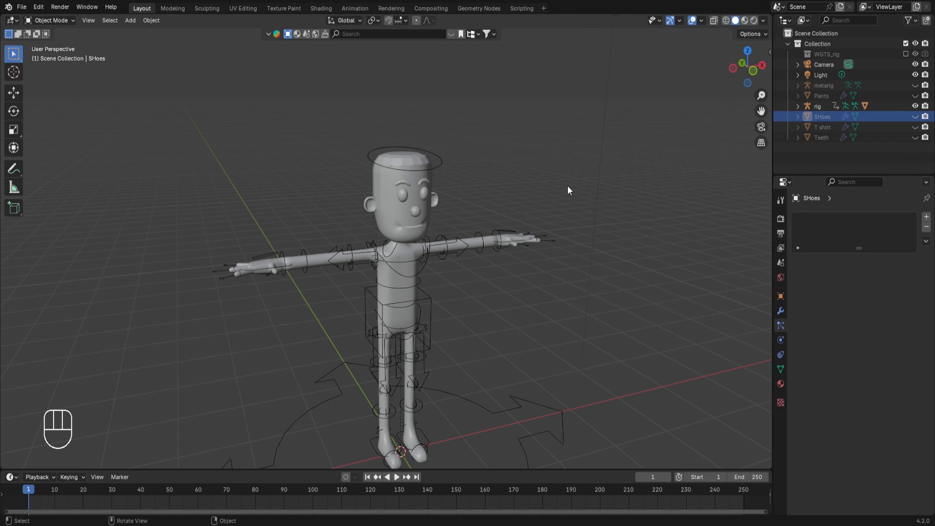
# - Hide the rig's Face, Face (Primary), Face (Secondary), Torso and Torso (Tweak) bone collections
pyautogui.click(422, 199)
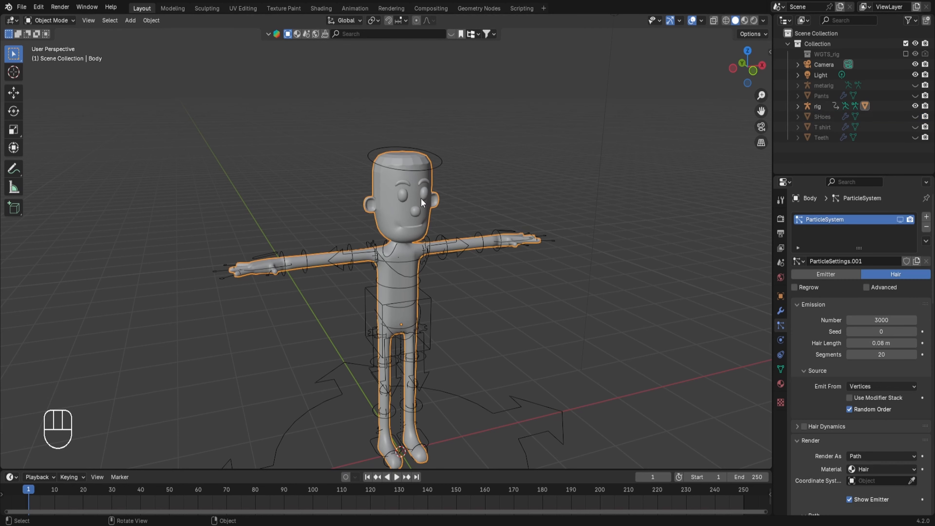
pyautogui.click(445, 245)
pyautogui.scroll(-1, 445, 249)
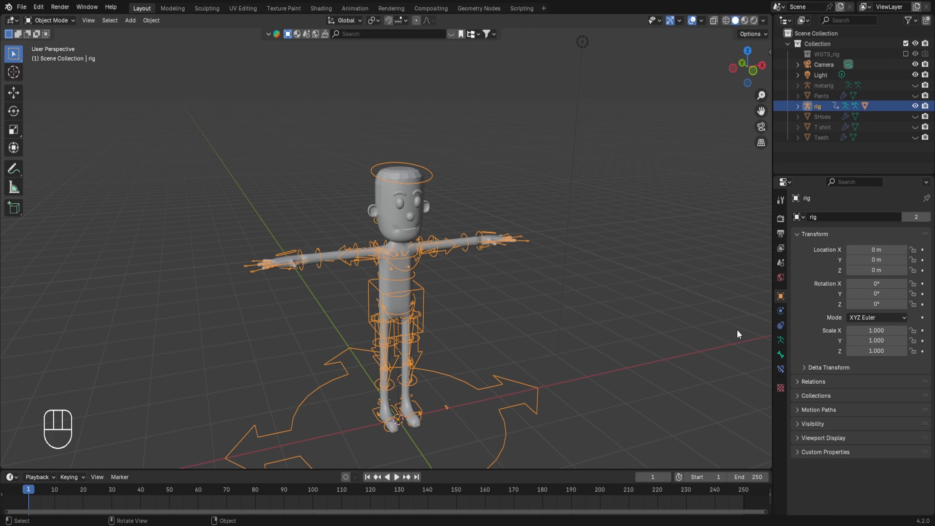
pyautogui.click(781, 340)
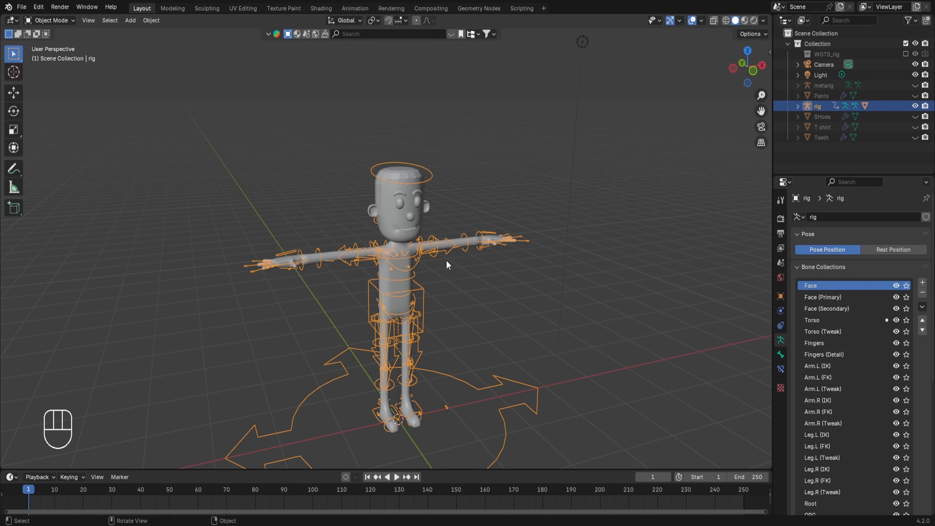
pyautogui.scroll(2, 448, 265)
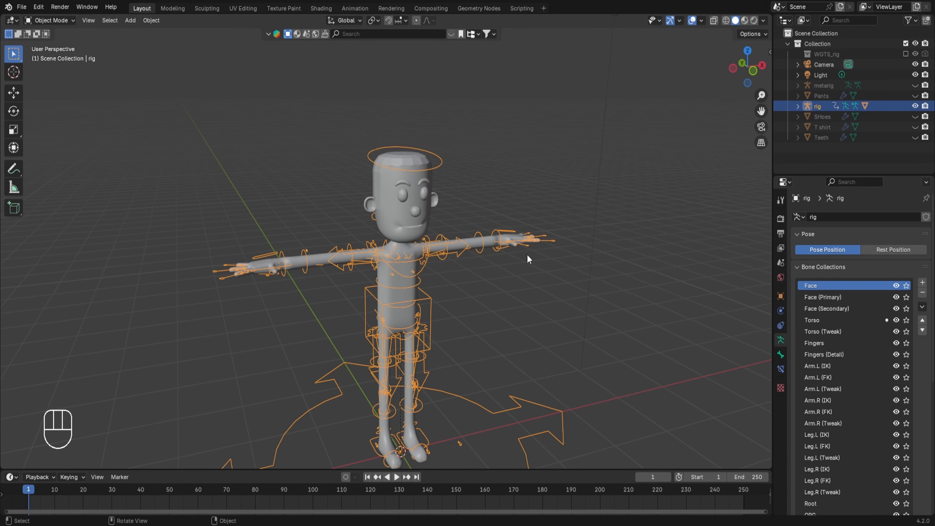
pyautogui.click(897, 285)
pyautogui.click(897, 297)
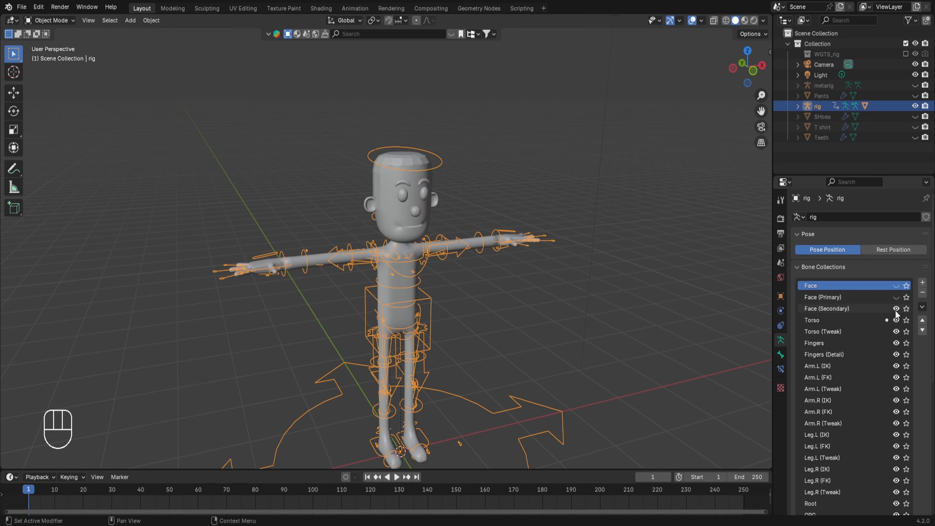
pyautogui.click(897, 320)
pyautogui.click(896, 332)
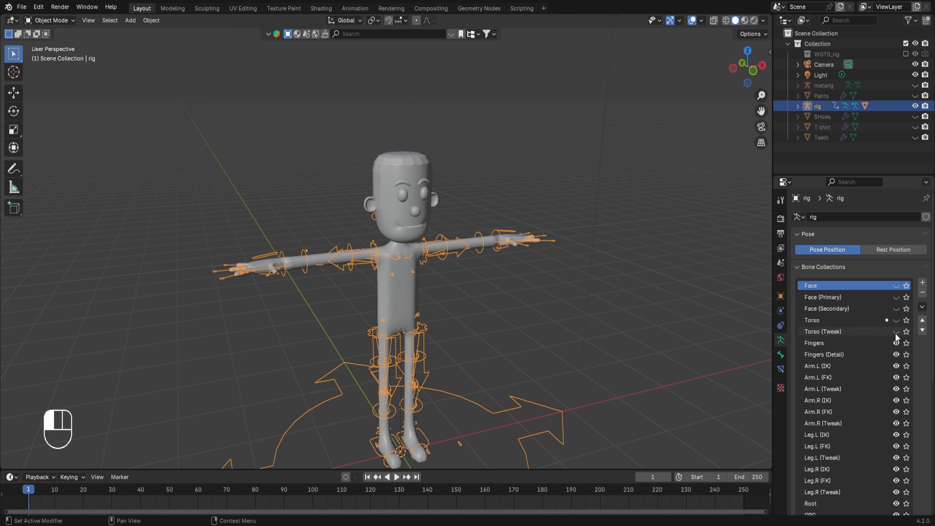
# - Hide the rig's remaining bone collections, from both Fingers collections through all arm and leg collections to Root, ORG, MCH and DEF
pyautogui.click(897, 343)
pyautogui.click(897, 355)
pyautogui.click(896, 366)
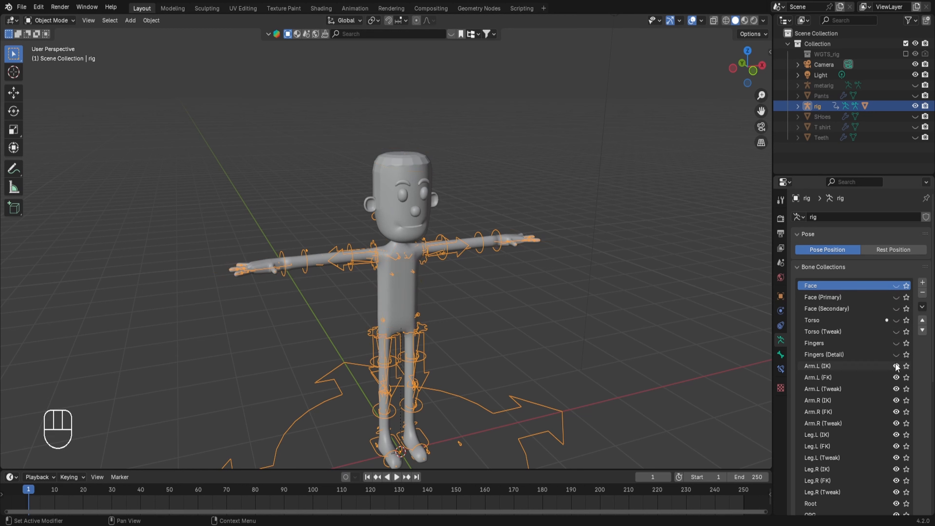
pyautogui.click(896, 377)
pyautogui.scroll(-5, 897, 378)
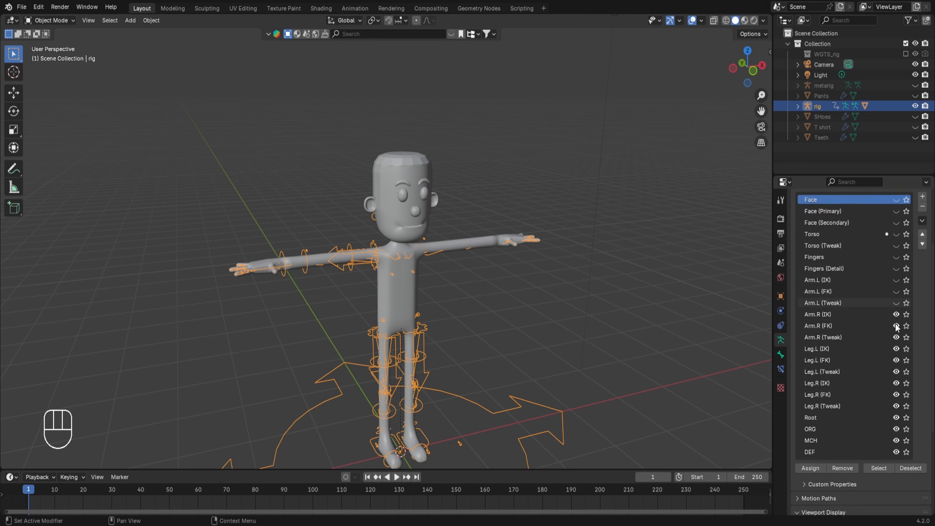
pyautogui.moveTo(899, 304); pyautogui.dragTo(898, 453)
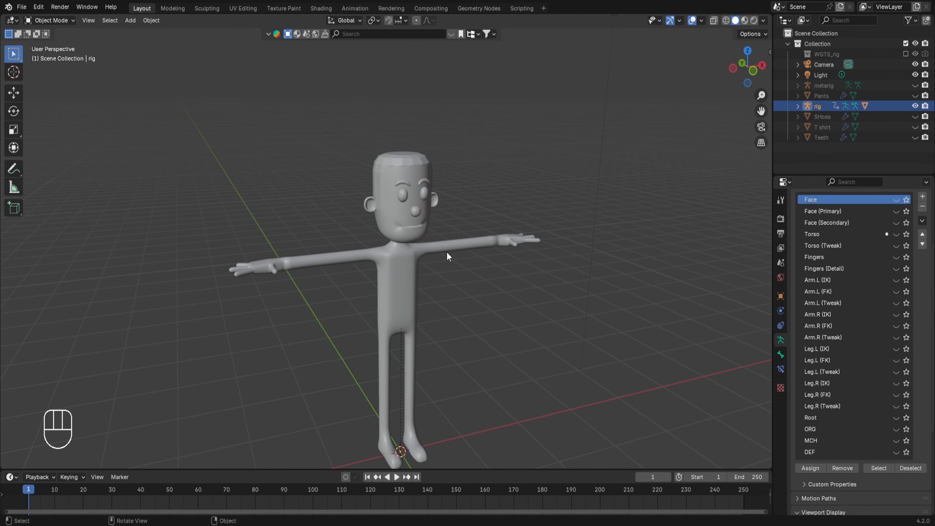
# - Show only the rig's Torso bone collection and turn on X-ray display in the viewport
pyautogui.moveTo(447, 252); pyautogui.dragTo(449, 223, button='middle')
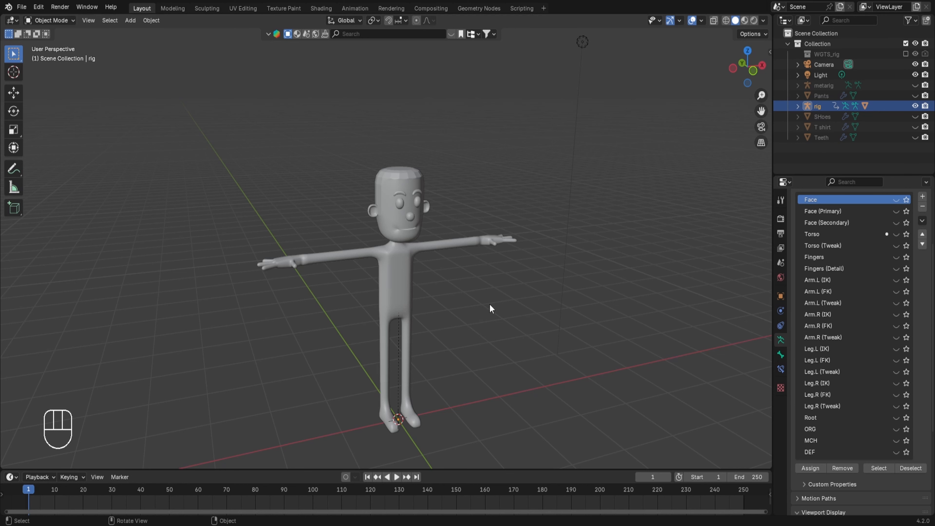
pyautogui.scroll(1, 541, 296)
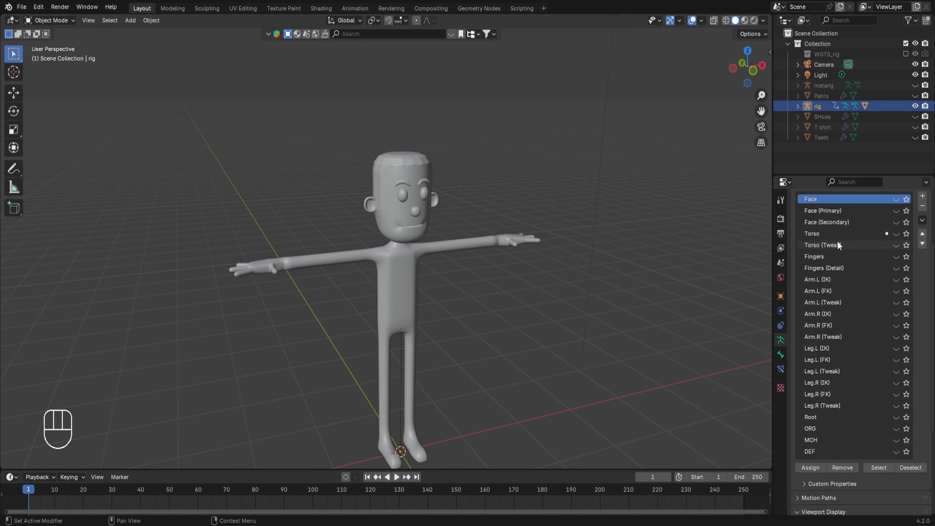
pyautogui.scroll(2, 866, 221)
pyautogui.scroll(2, 865, 217)
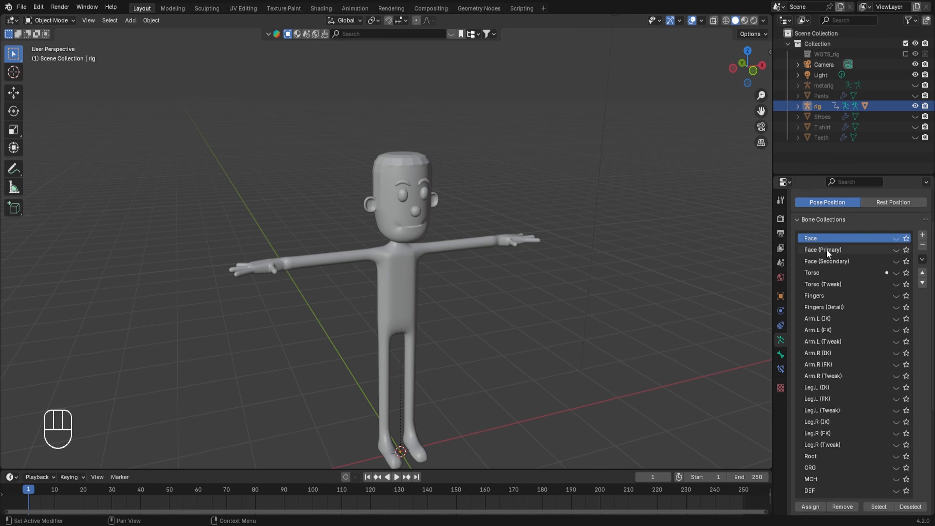
pyautogui.click(897, 274)
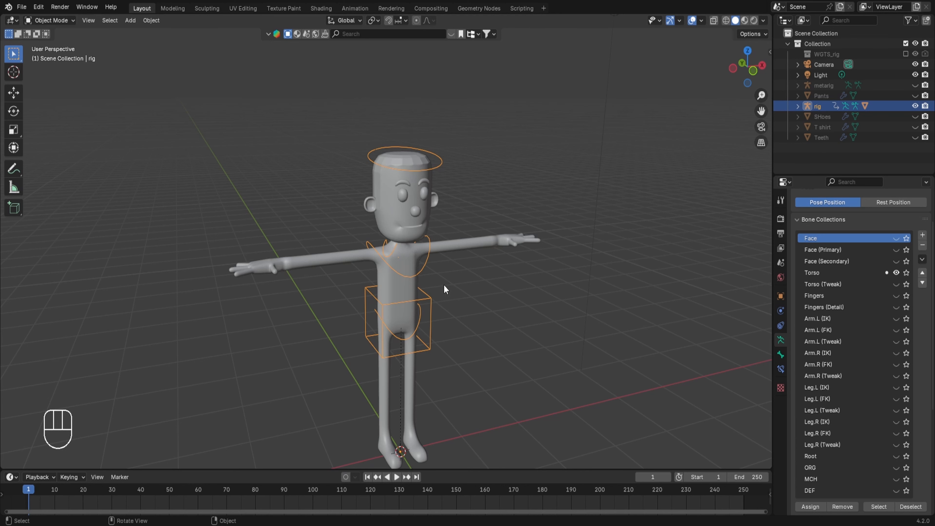
pyautogui.hotkey('alt', 'z')
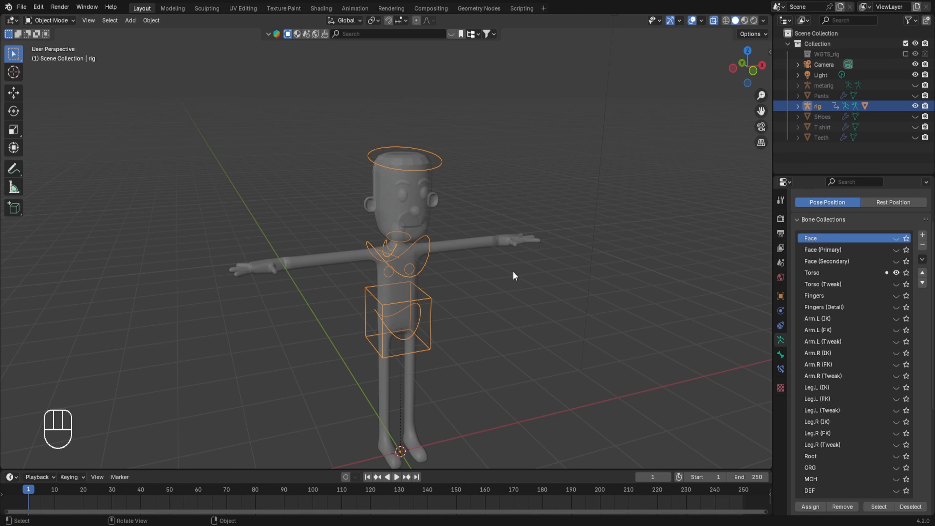
# - Try moving the whole rig in Object Mode and switch the rig to Pose Mode
pyautogui.press('g')
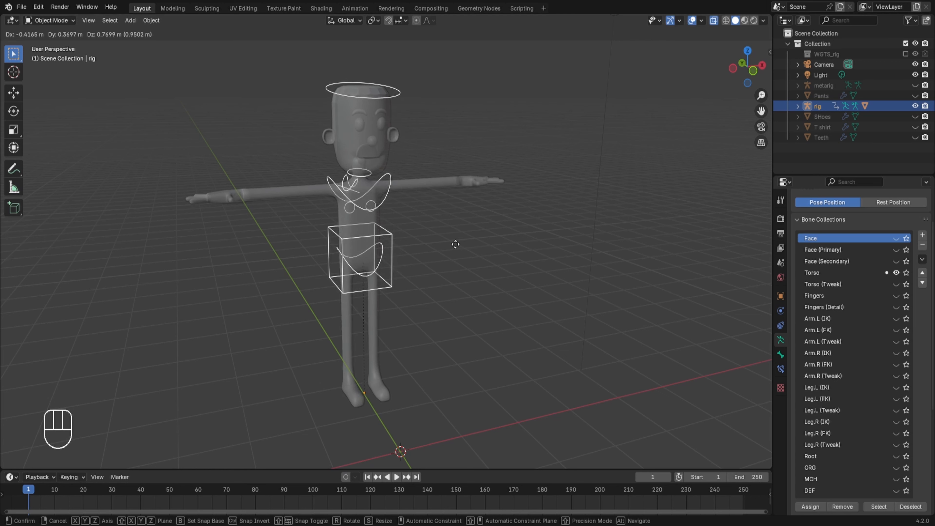
pyautogui.click(466, 269)
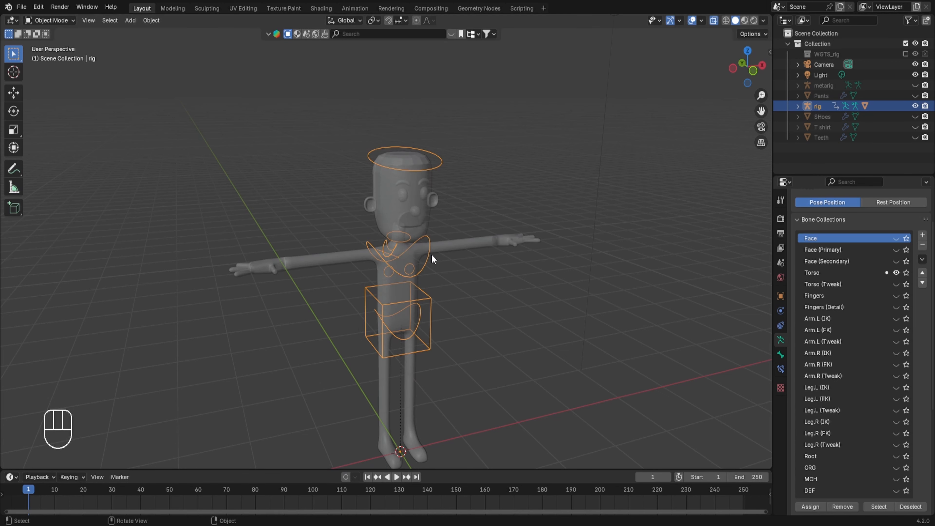
pyautogui.hotkey('ctrl', 'Tab')
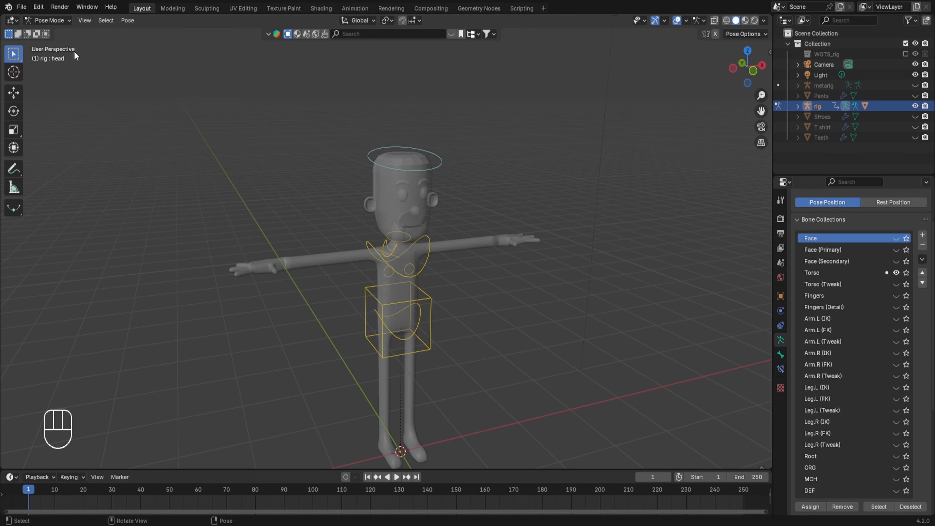
pyautogui.click(61, 22)
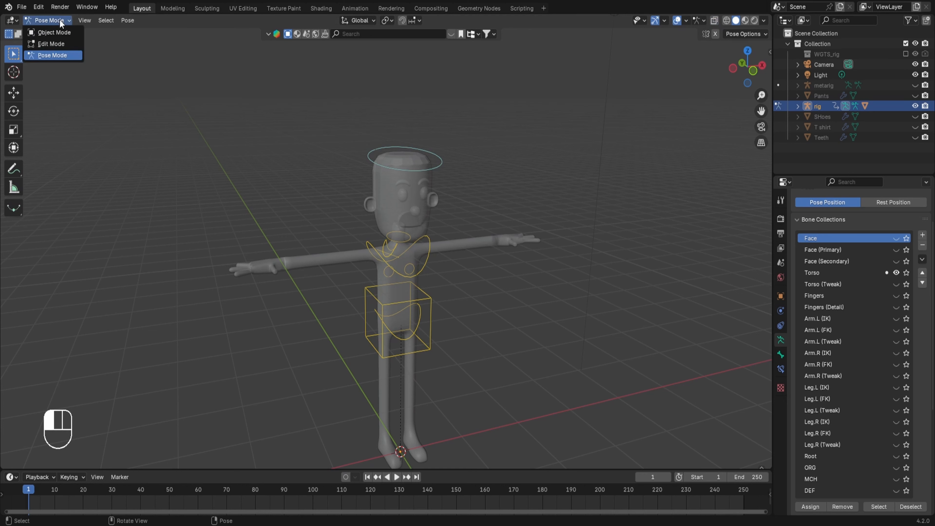
pyautogui.click(41, 56)
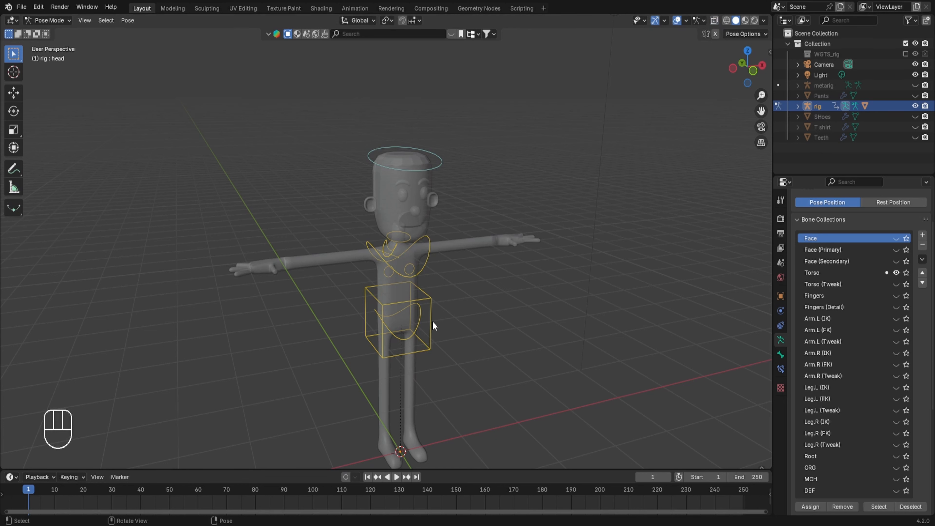
# - Try moving, rotating and scaling the head control above the character, cancelling each transform
pyautogui.click(437, 166)
pyautogui.press('g')
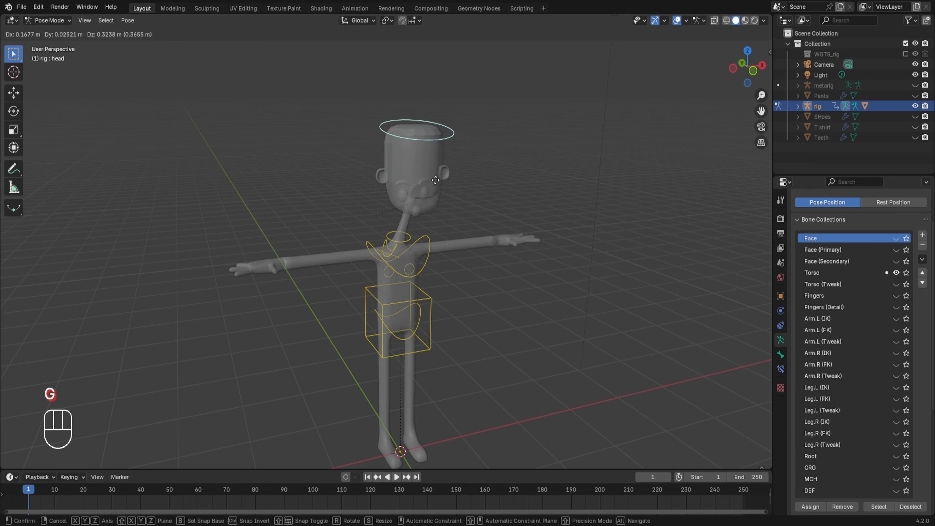
pyautogui.rightClick(514, 204)
pyautogui.press('r')
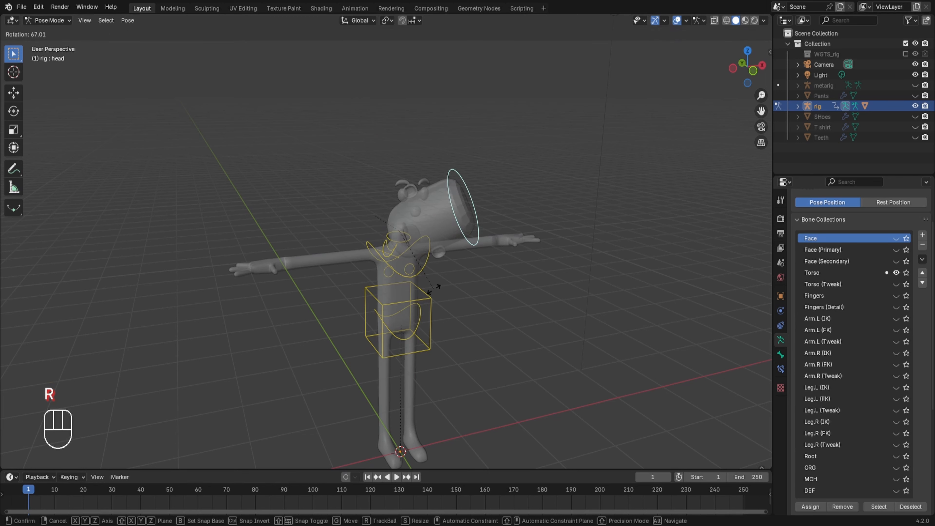
pyautogui.rightClick(433, 289)
pyautogui.press('s')
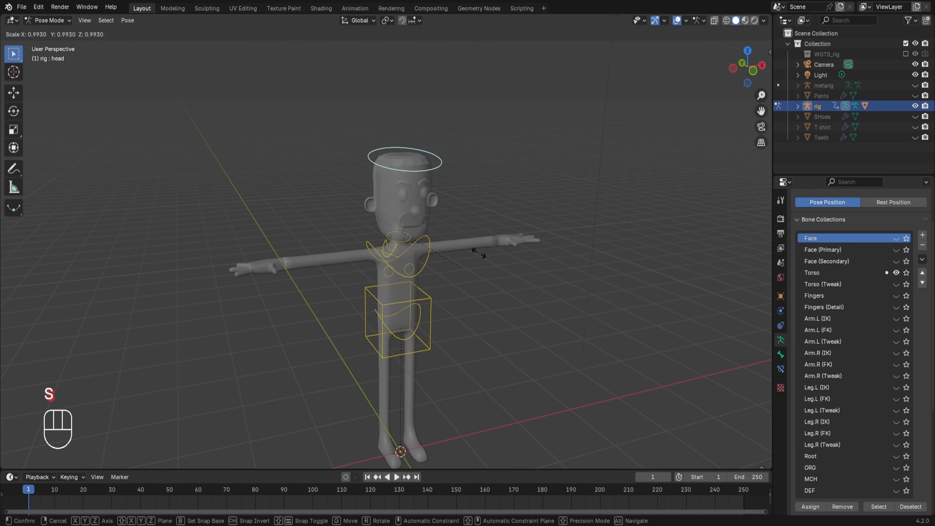
pyautogui.rightClick(633, 205)
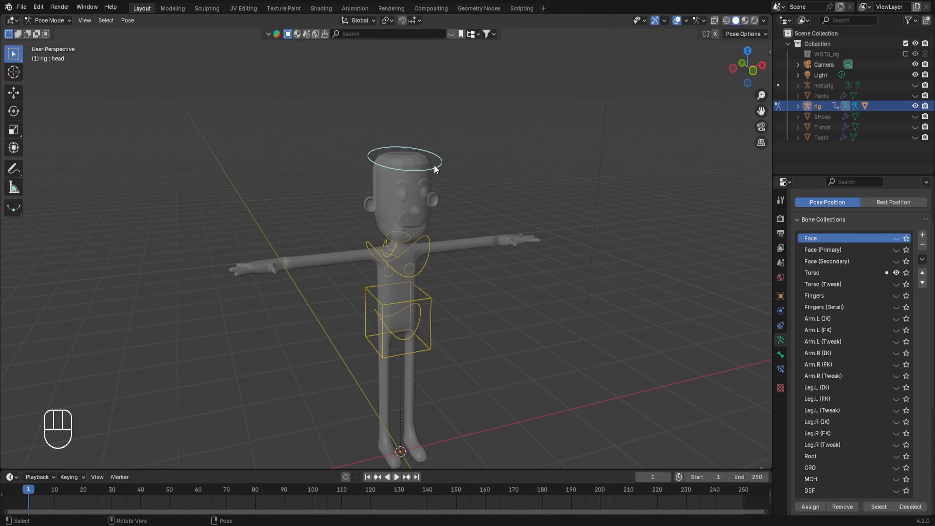
pyautogui.press('g')
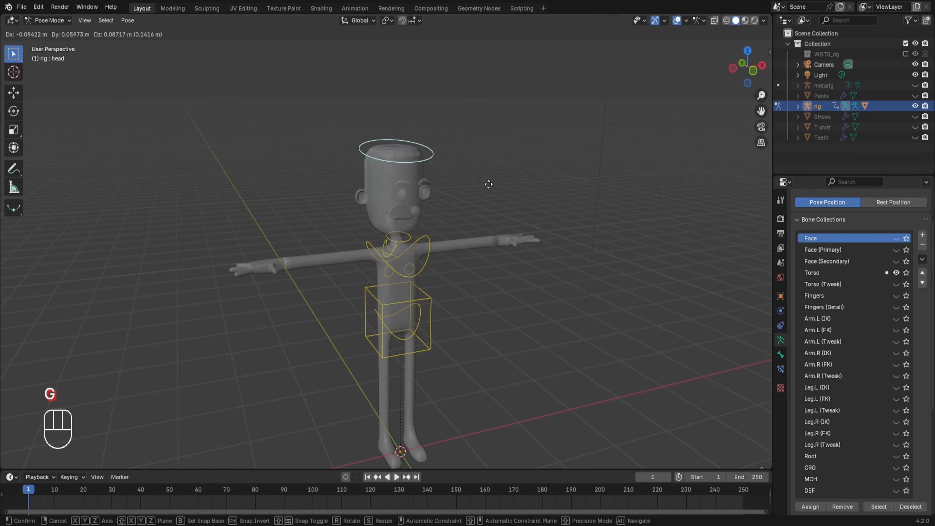
pyautogui.rightClick(476, 177)
# - Try moving the chest control sideways in Pose Mode
pyautogui.click(429, 258)
pyautogui.press('g')
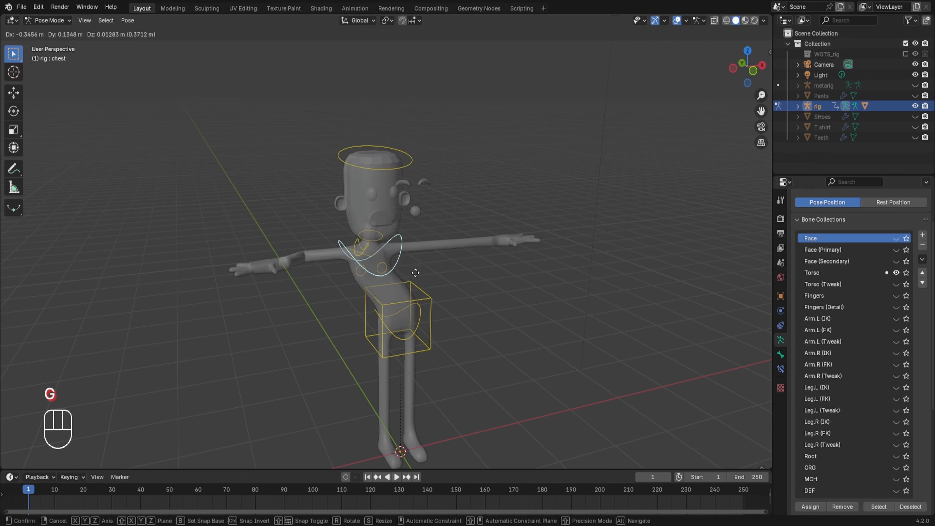
pyautogui.rightClick(420, 174)
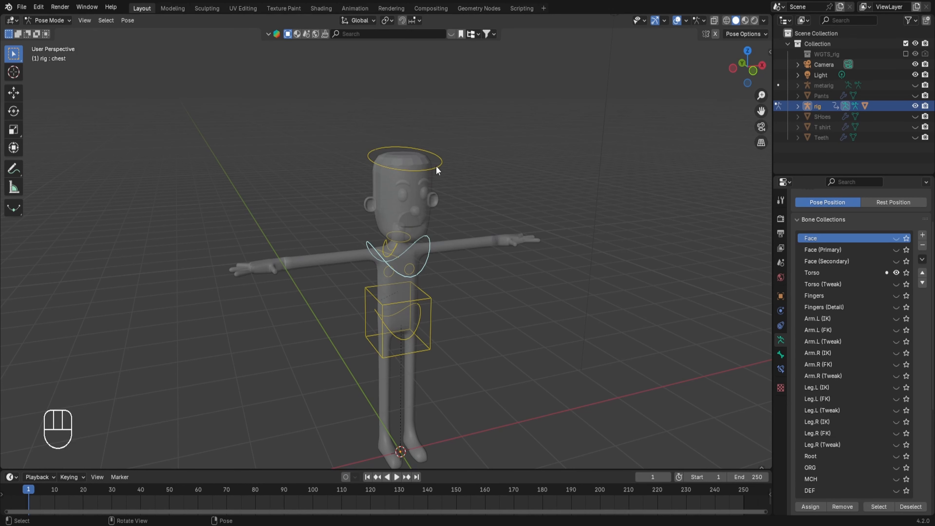
# - Try moving the head control, then rotating it with both plain and trackball rotation
pyautogui.click(423, 166)
pyautogui.press('g')
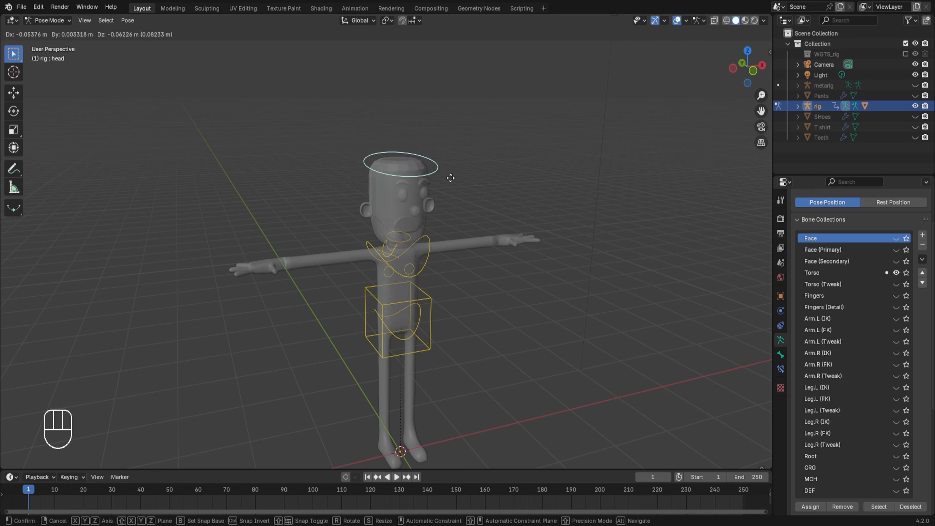
pyautogui.rightClick(439, 172)
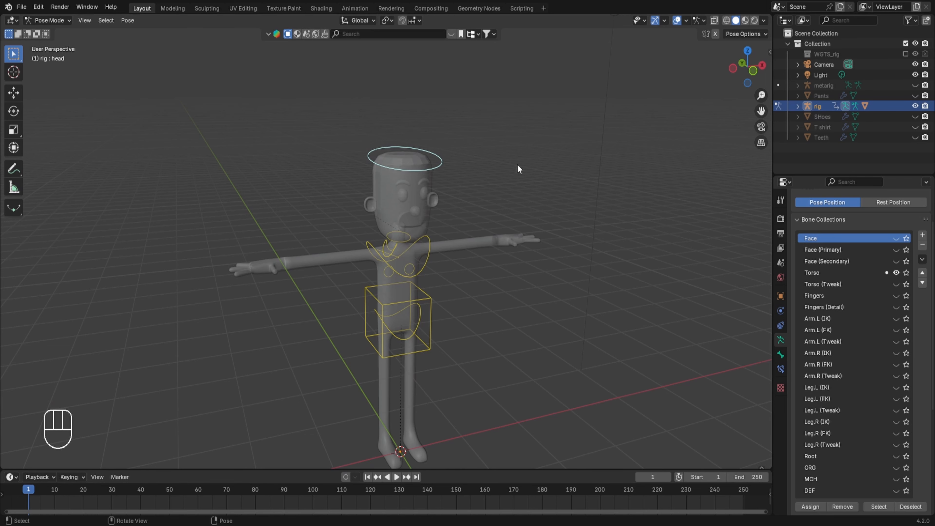
pyautogui.press('r')
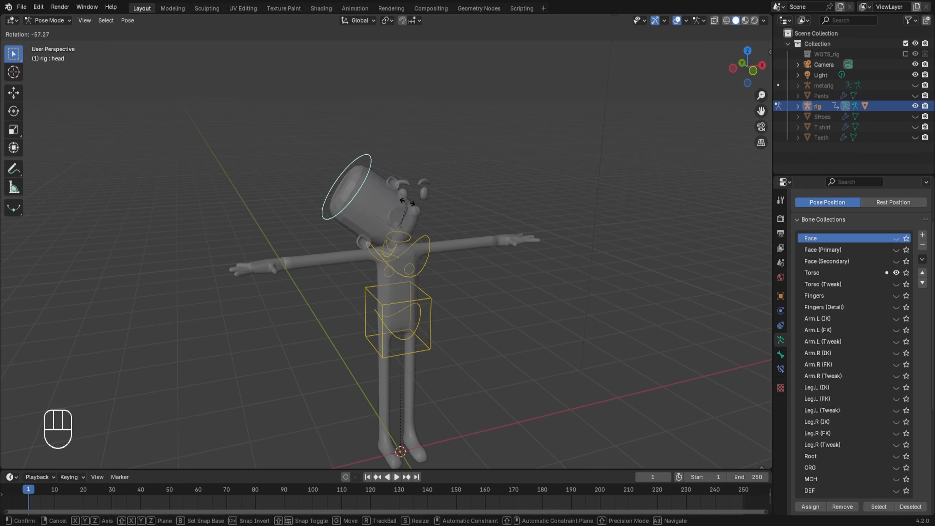
pyautogui.press('r')
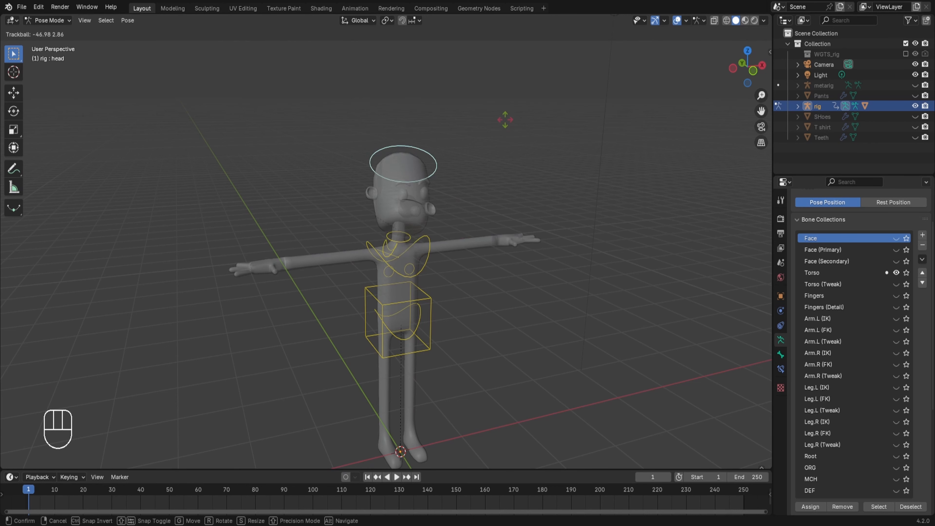
pyautogui.click(582, 167)
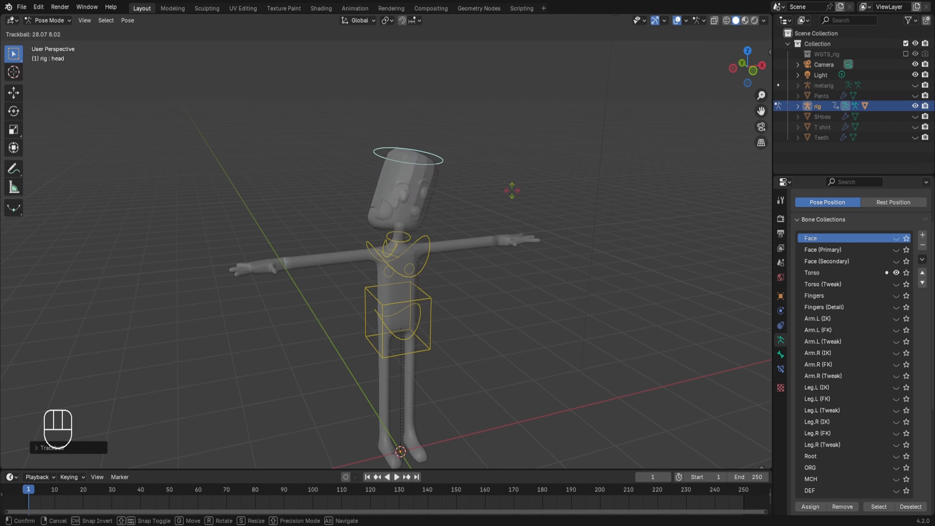
pyautogui.rightClick(584, 195)
# - Select the right shoulder control and turn off X-ray display by way of Object Mode, returning the rig to Pose Mode
pyautogui.click(391, 249)
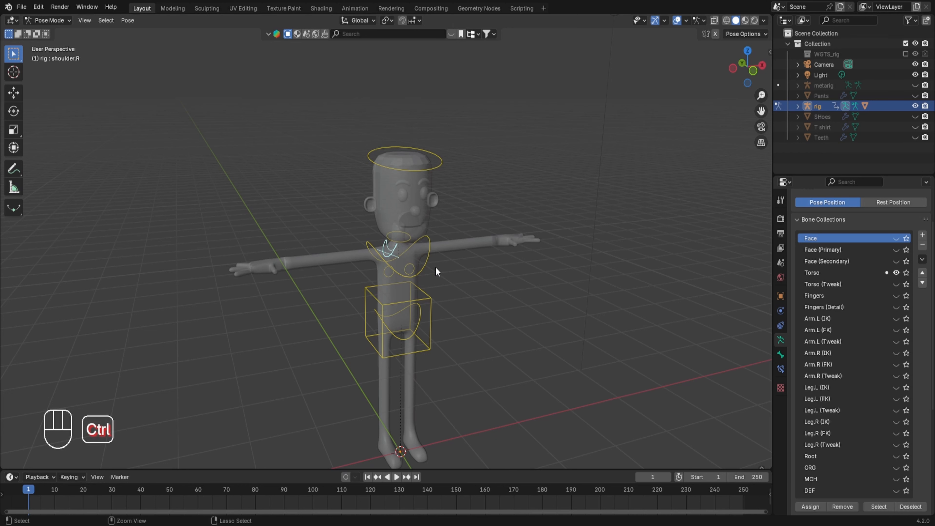
pyautogui.hotkey('ctrl', 'Tab')
pyautogui.hotkey('alt', 'z')
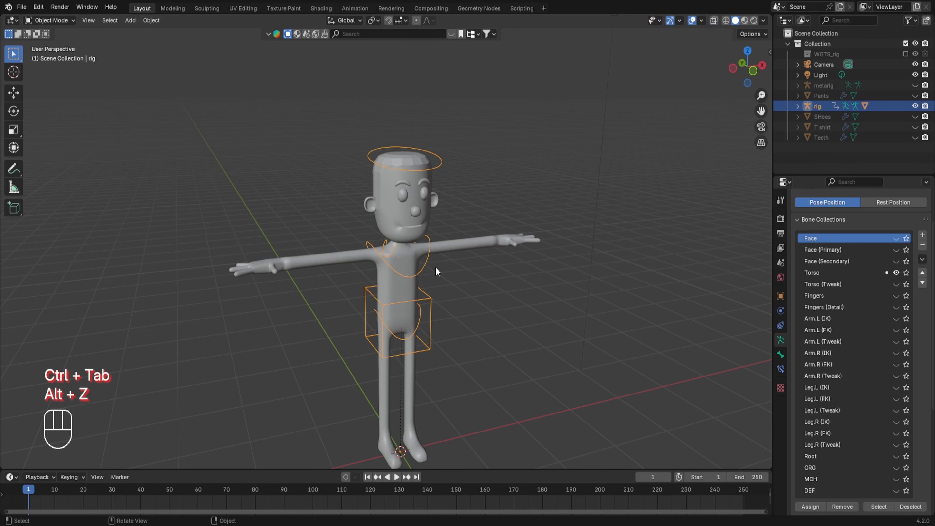
pyautogui.hotkey('ctrl', 'Tab')
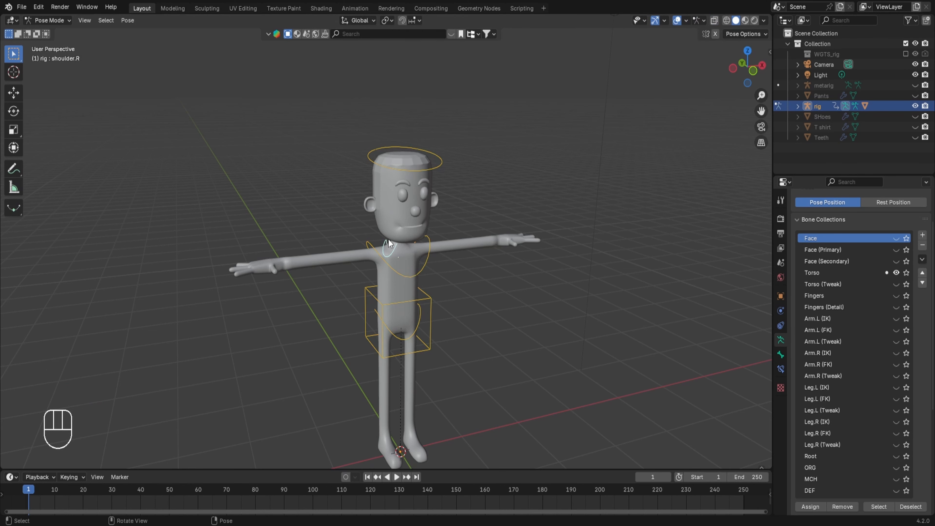
# - Try moving and rotating the right shoulder control
pyautogui.press('g')
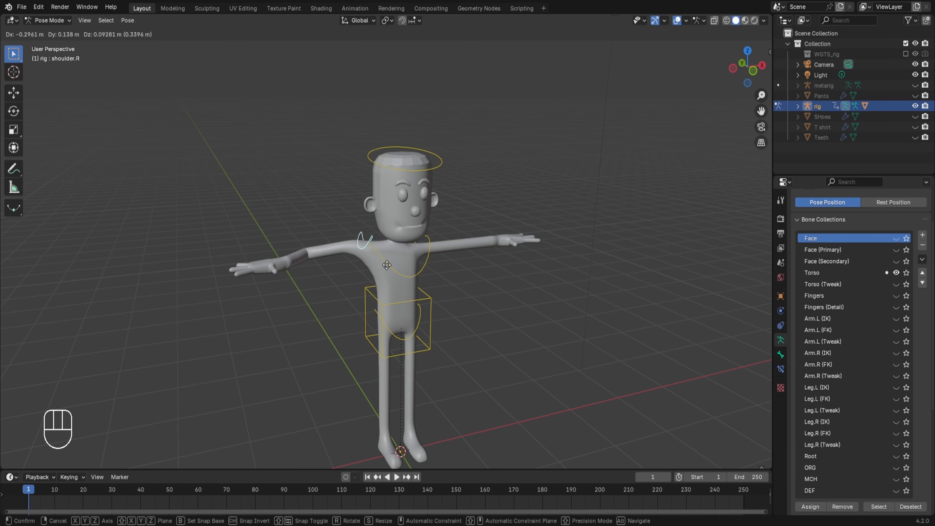
pyautogui.rightClick(395, 274)
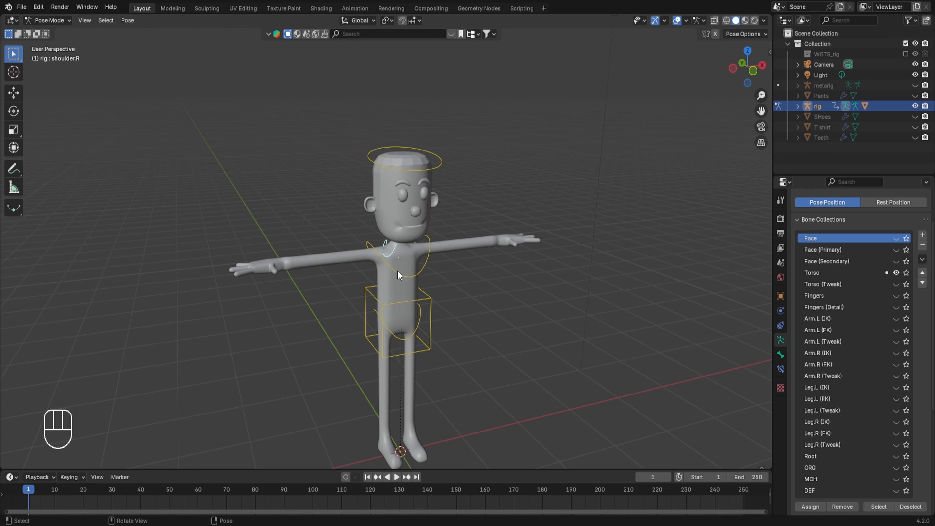
pyautogui.press('r')
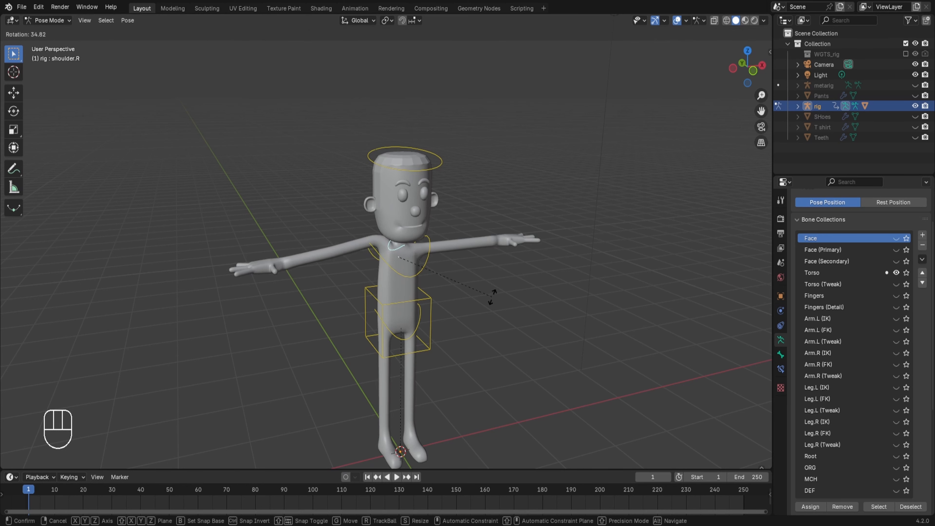
pyautogui.rightClick(433, 206)
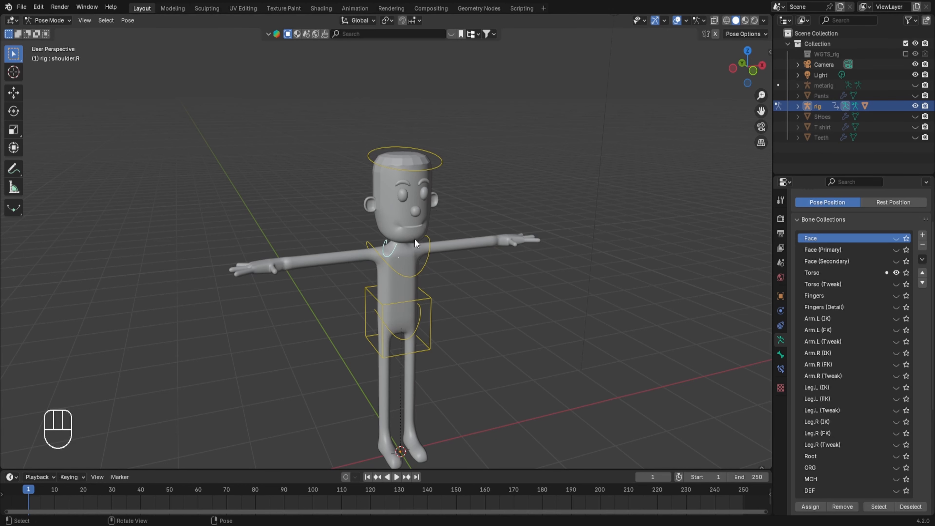
# - Try moving the neck control freely, along global Z and along global X, and rotating it
pyautogui.moveTo(414, 239); pyautogui.dragTo(439, 245, button='middle')
pyautogui.click(405, 239)
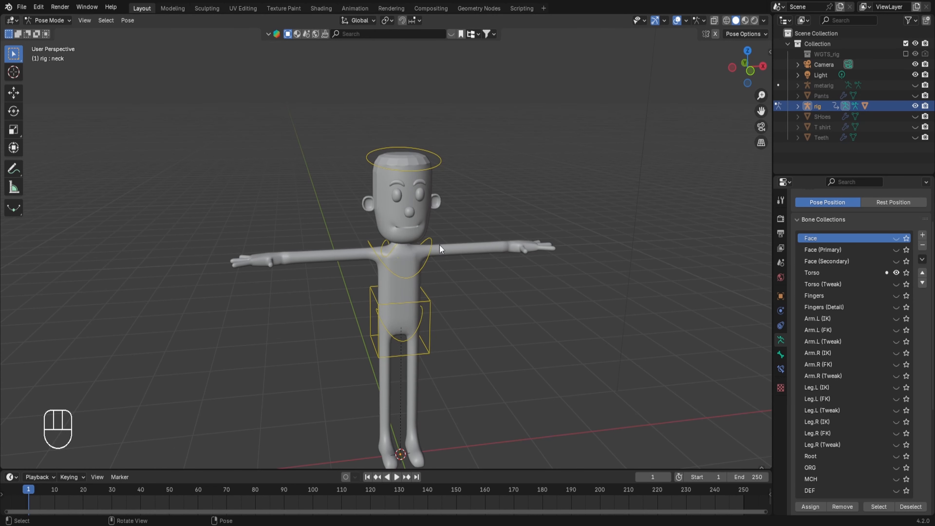
pyautogui.press('g')
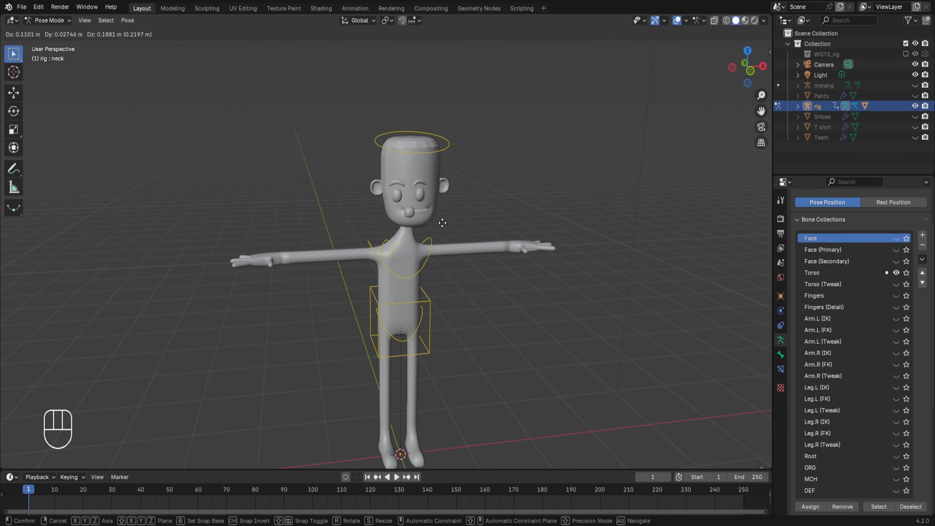
pyautogui.press('z')
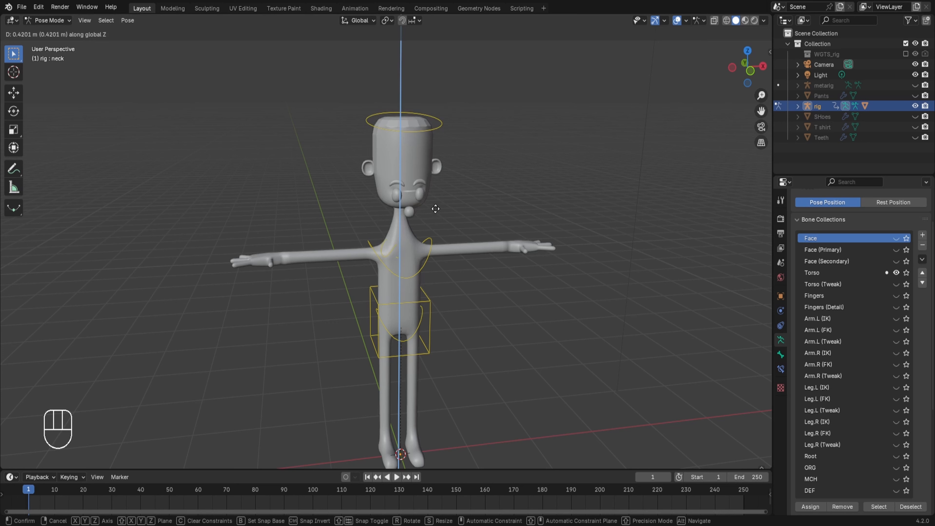
pyautogui.press('x')
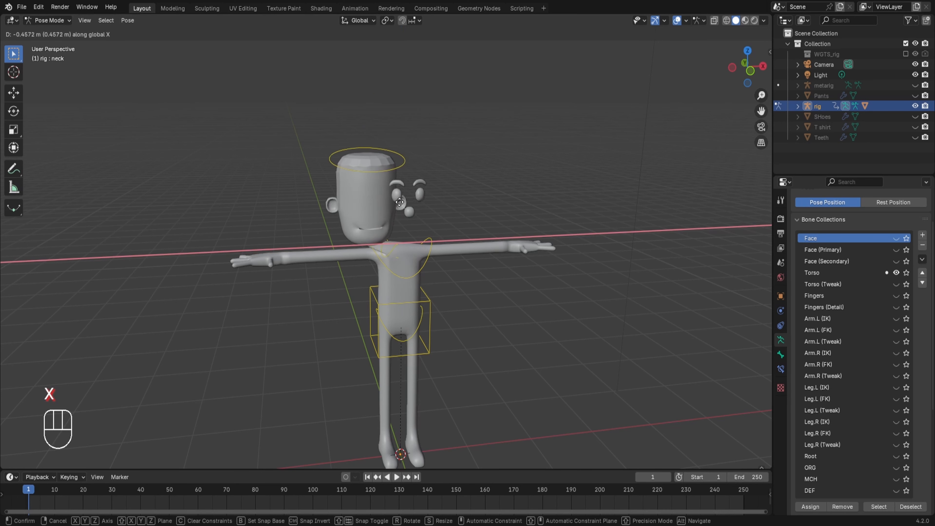
pyautogui.rightClick(391, 207)
pyautogui.press('r')
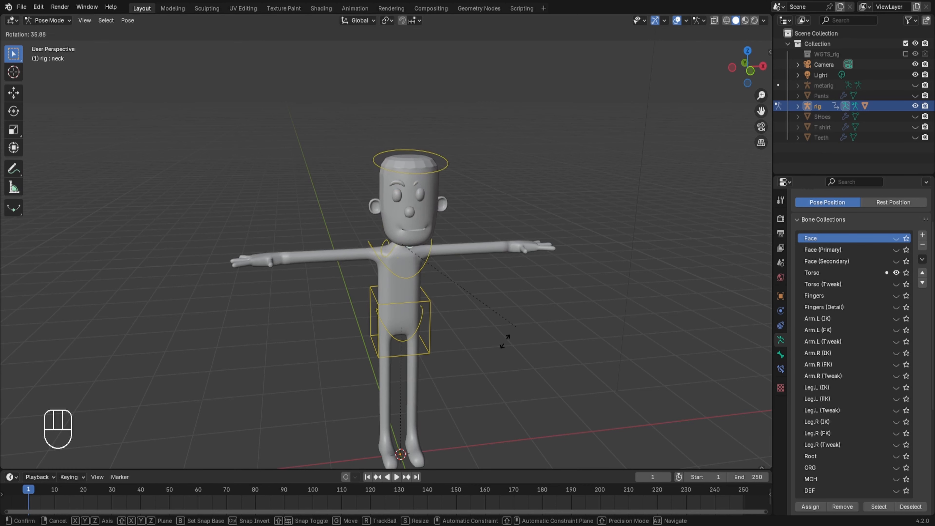
pyautogui.rightClick(460, 335)
# - Try moving and rotating the chest control to bend the upper body
pyautogui.click(423, 272)
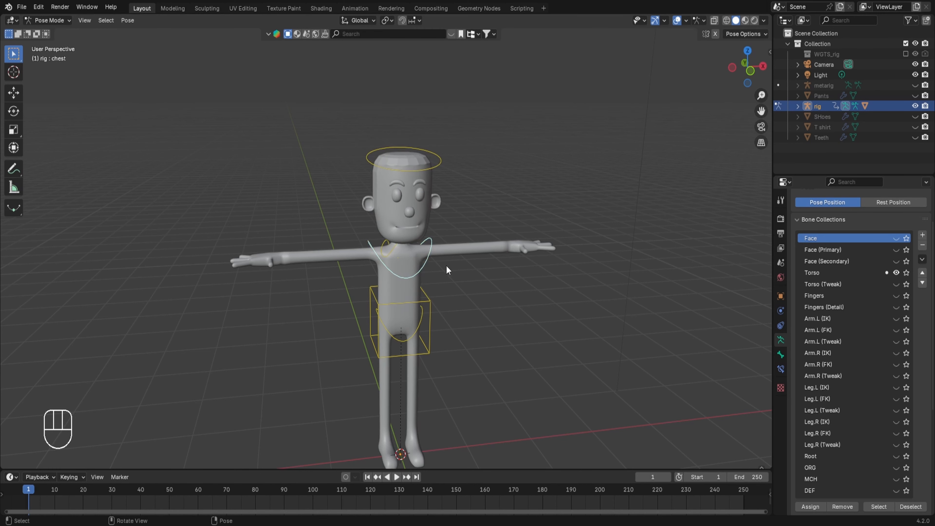
pyautogui.press('g')
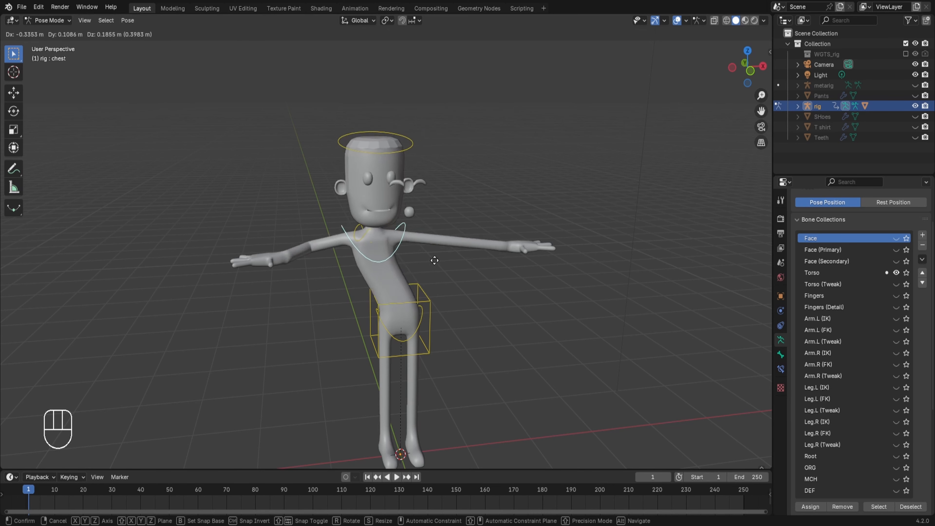
pyautogui.rightClick(449, 270)
pyautogui.press('r')
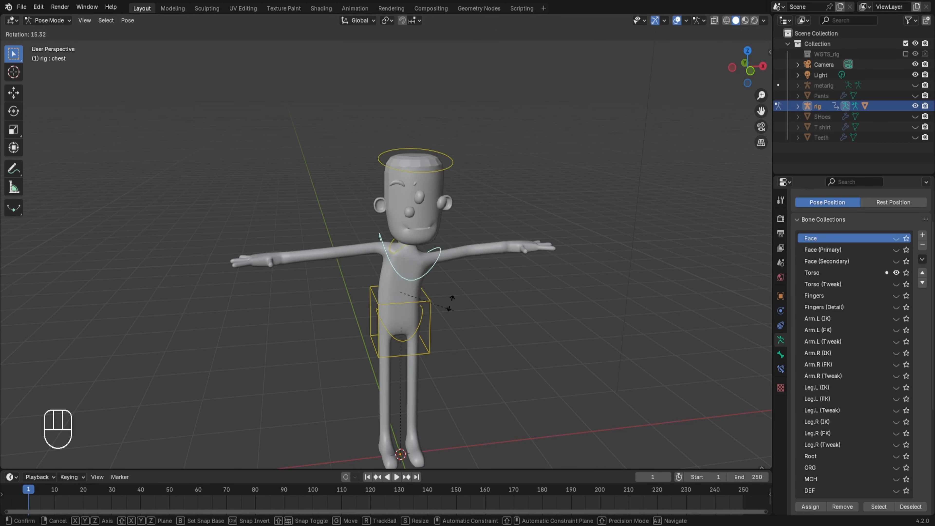
pyautogui.rightClick(434, 287)
# - Try moving the box-shaped torso control around the hips
pyautogui.click(427, 300)
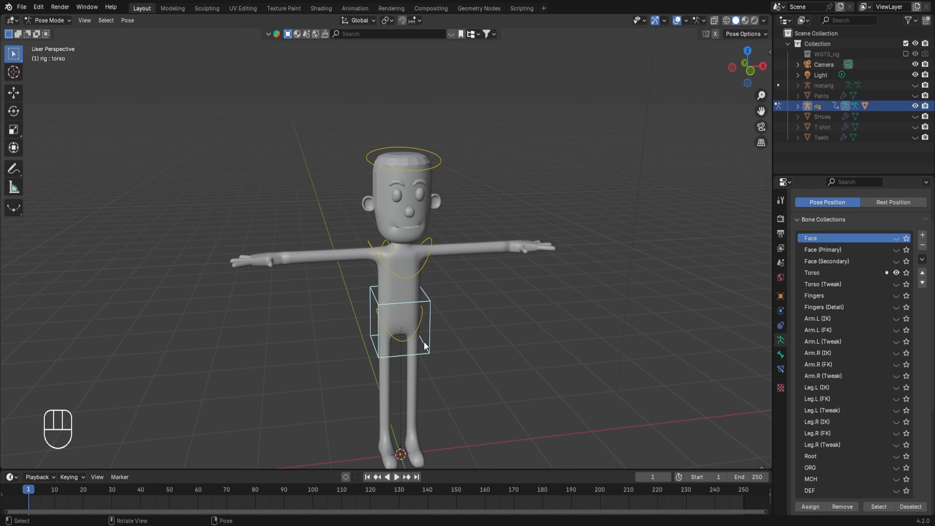
pyautogui.press('g')
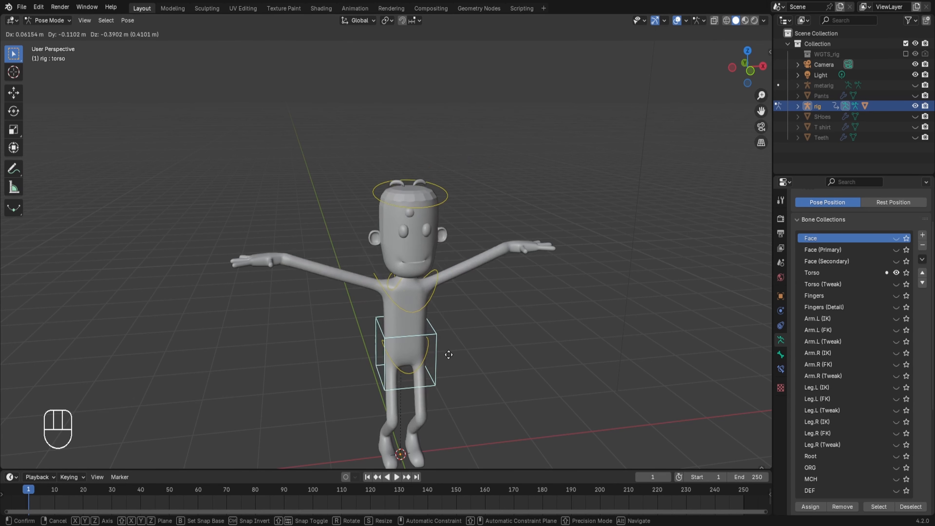
pyautogui.rightClick(469, 330)
# - Compare moving the chest control with moving the box-shaped torso control
pyautogui.click(428, 265)
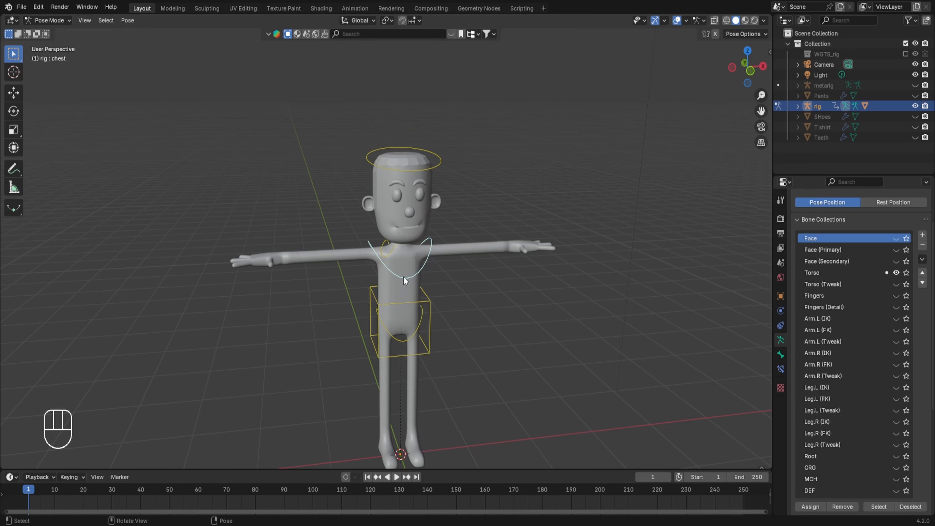
pyautogui.press('g')
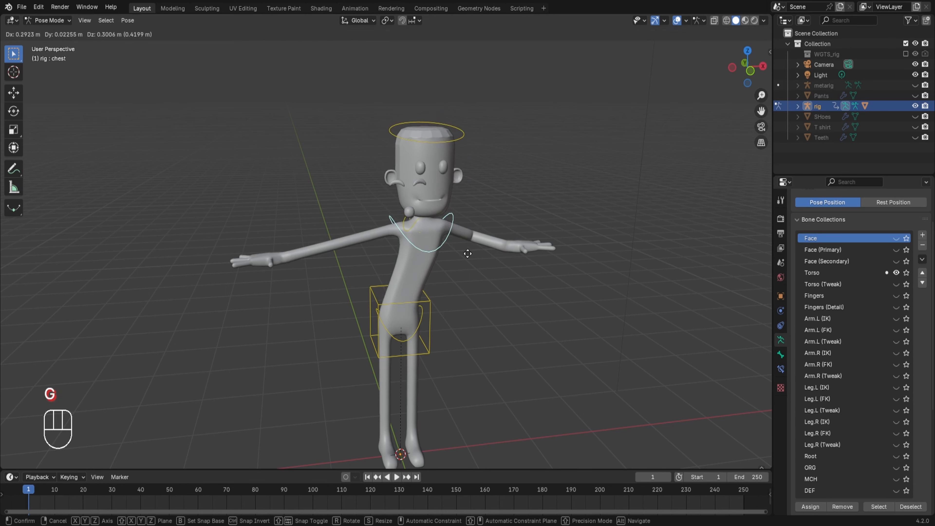
pyautogui.rightClick(438, 243)
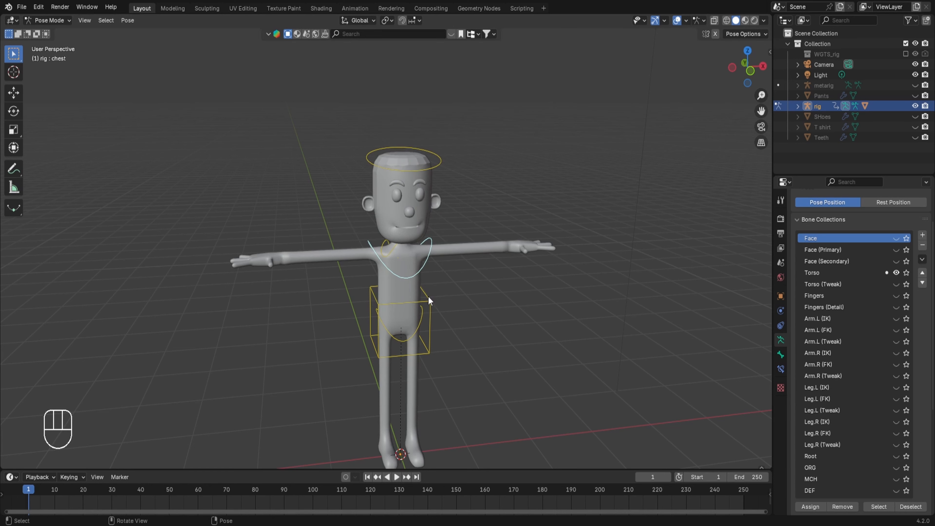
pyautogui.click(427, 297)
pyautogui.press('g')
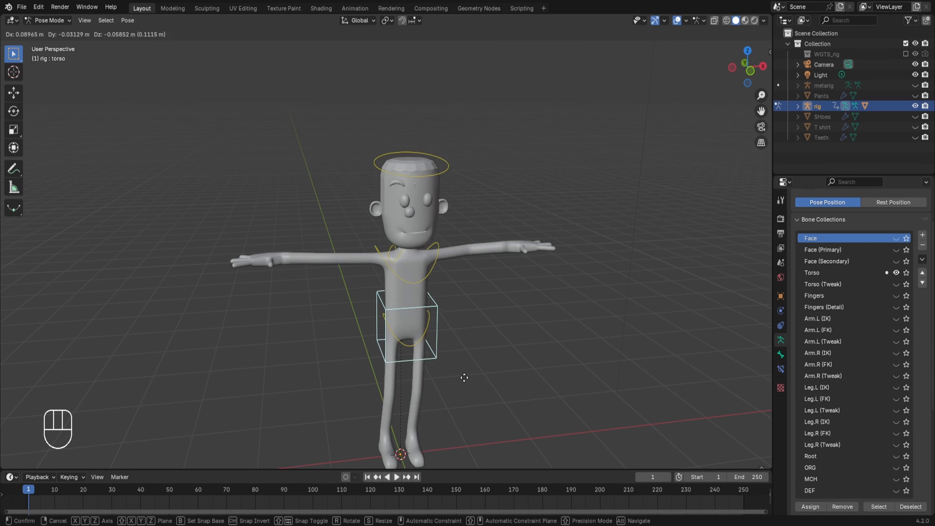
pyautogui.rightClick(463, 398)
# - Try rotating the hips control and moving the torso control freely
pyautogui.click(401, 340)
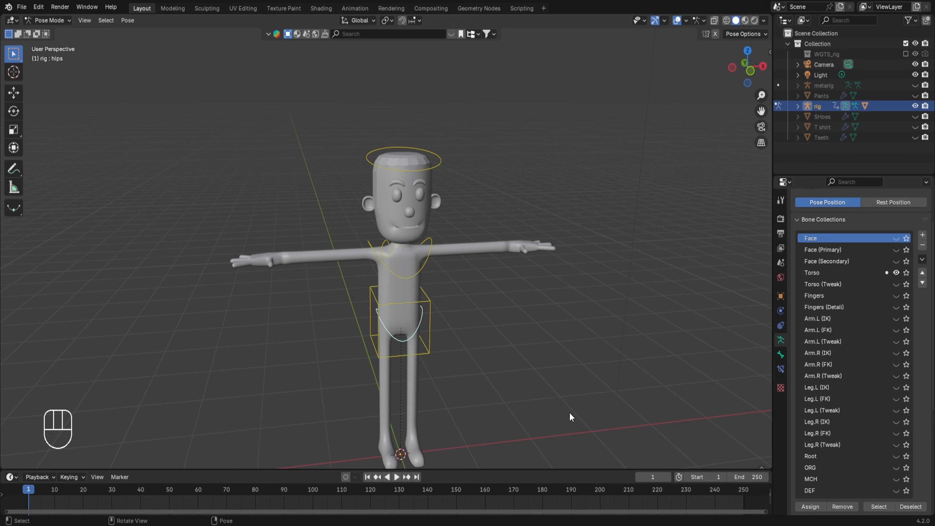
pyautogui.press('r')
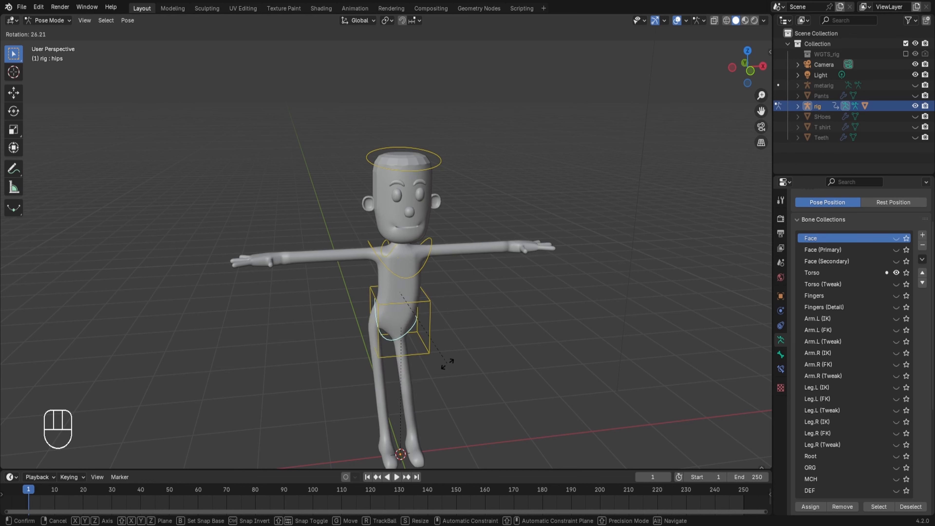
pyautogui.rightClick(451, 368)
pyautogui.click(430, 341)
pyautogui.press('g')
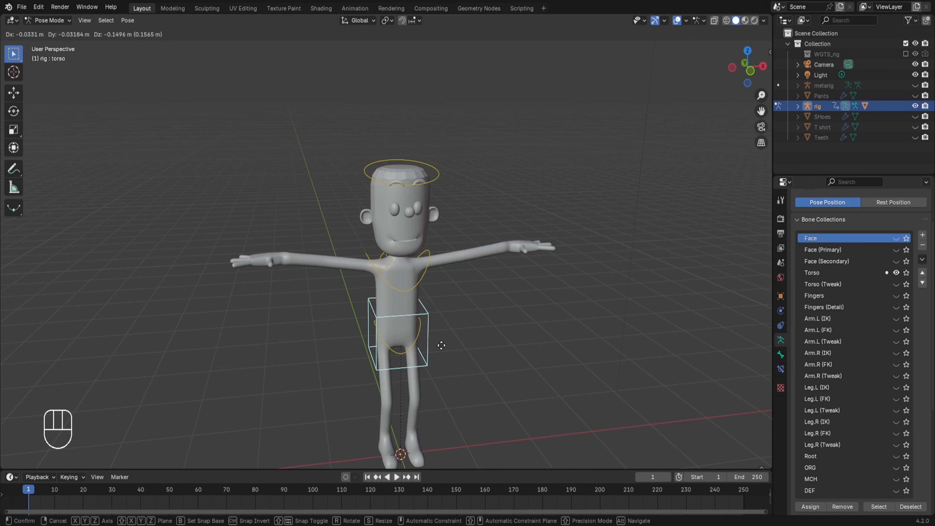
pyautogui.rightClick(425, 279)
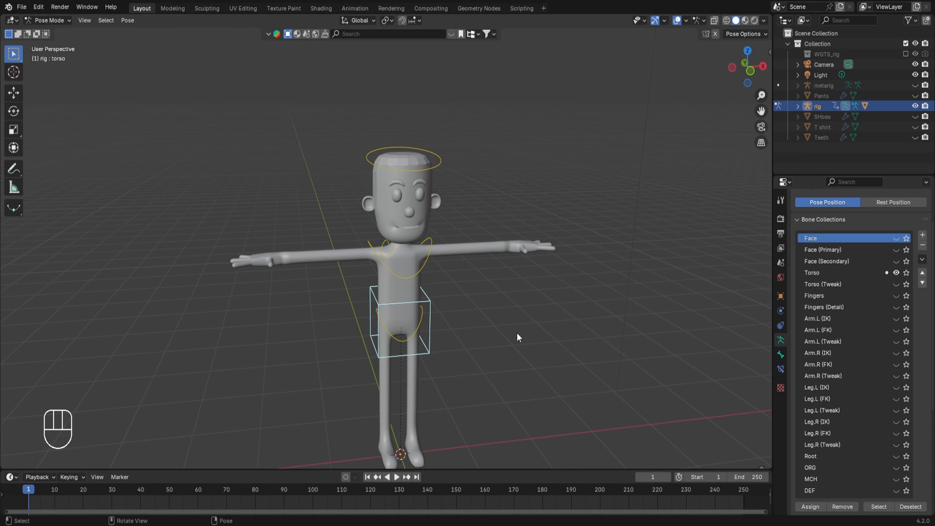
# - Try lowering the torso control along the Z axis and rotating it to tilt the body
pyautogui.press('g')
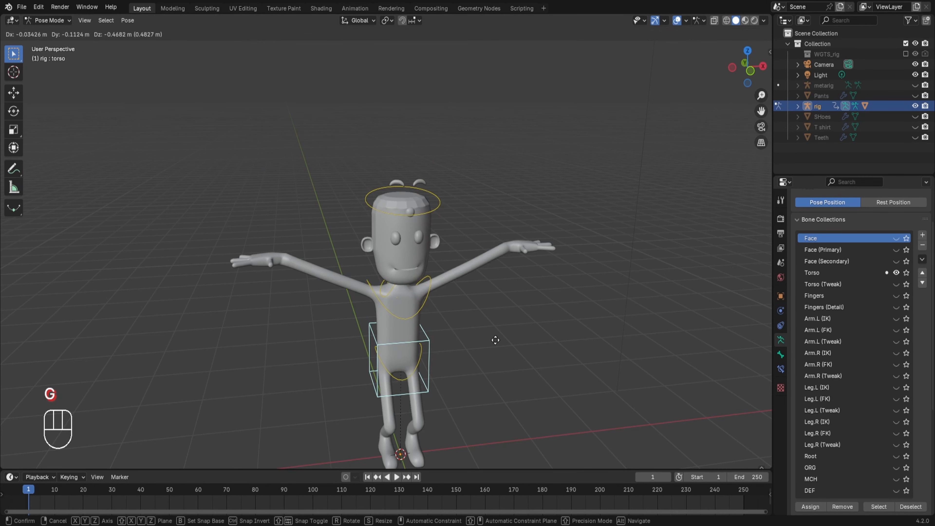
pyautogui.press('z')
pyautogui.click(494, 352)
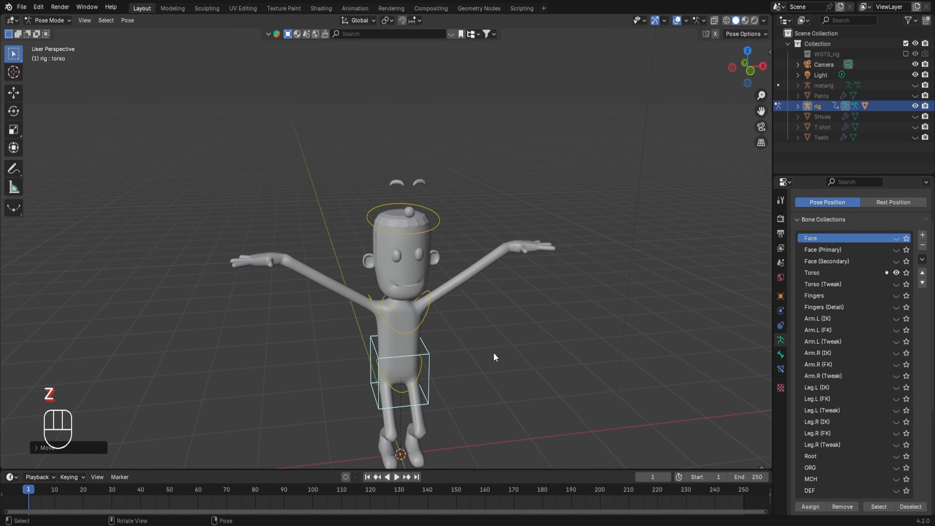
pyautogui.press('r')
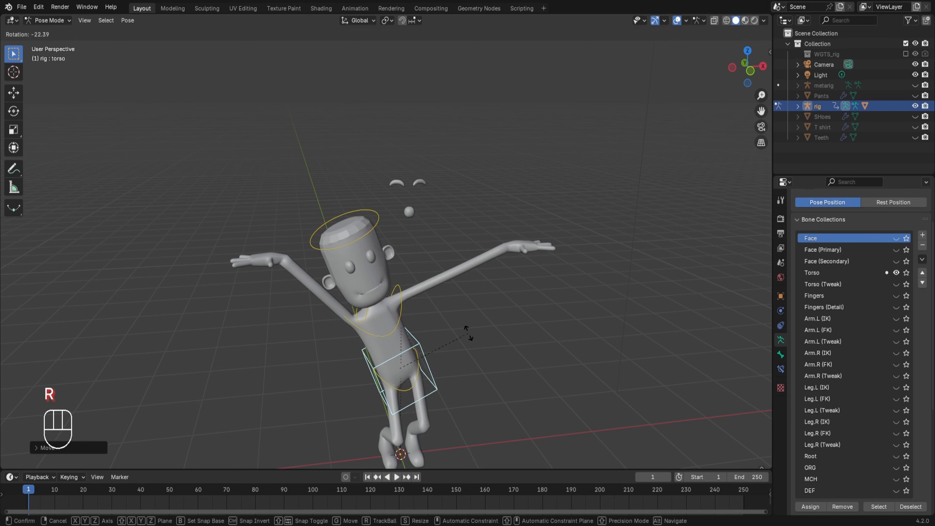
pyautogui.click(467, 329)
# - Clear the torso control's pose transforms and view the character from the front
pyautogui.click(128, 21)
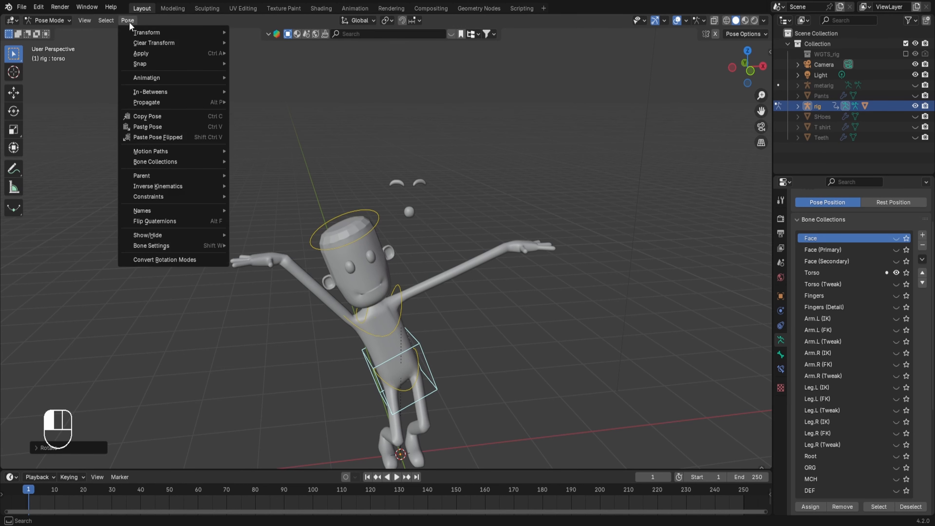
pyautogui.moveTo(143, 43)
pyautogui.click(252, 42)
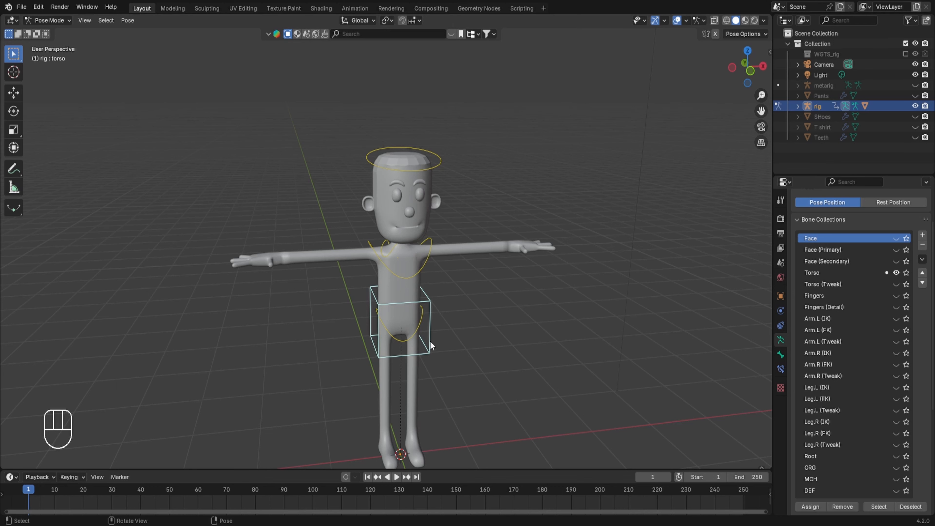
pyautogui.moveTo(432, 345); pyautogui.dragTo(471, 309, button='middle')
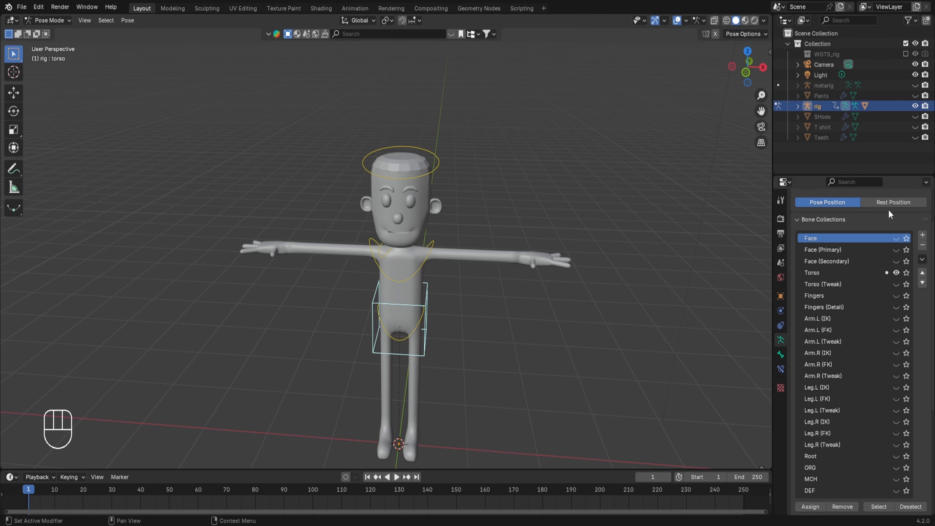
# - Show the Fingers bone collection and select the left hand's thumb, index, middle and ring finger master controls one by one
pyautogui.click(896, 297)
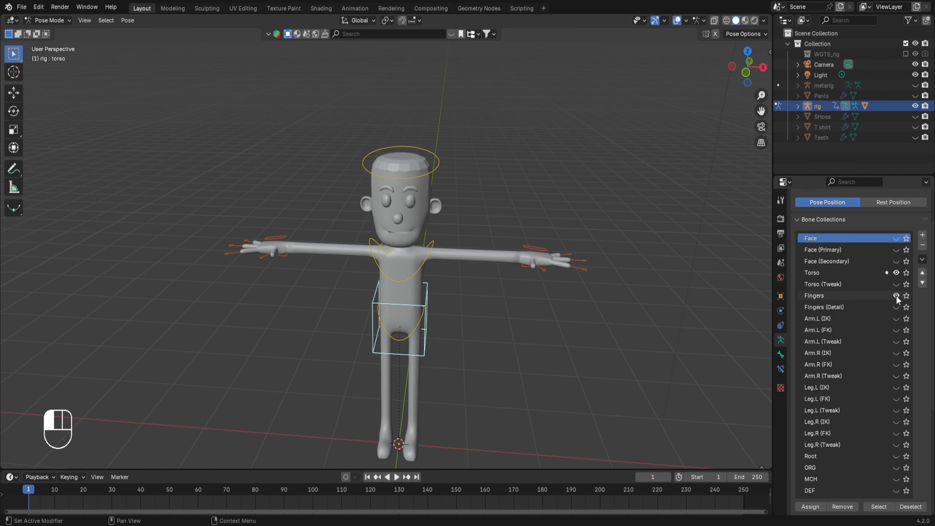
pyautogui.scroll(3, 569, 312)
pyautogui.keyDown('shift'); pyautogui.moveTo(569, 311); pyautogui.dragTo(367, 272, button='middle'); pyautogui.keyUp('shift')
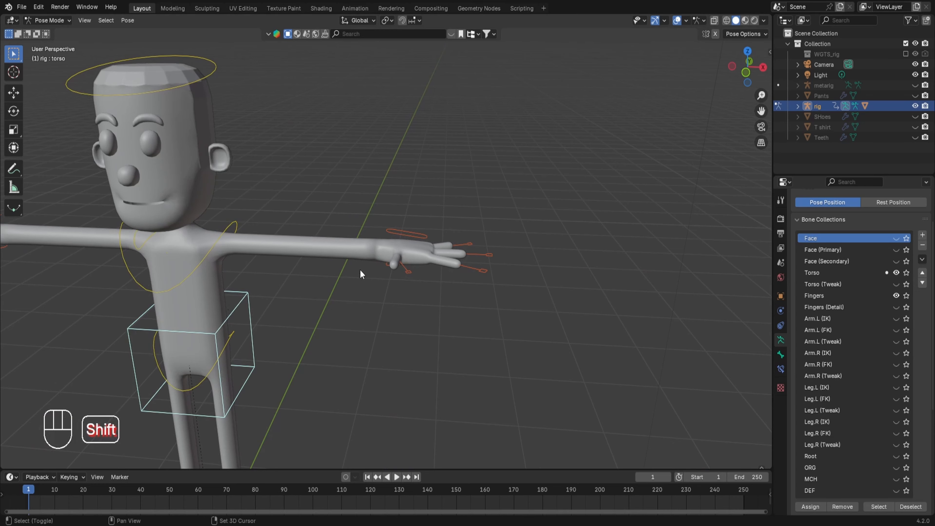
pyautogui.scroll(3, 460, 289)
pyautogui.moveTo(459, 290); pyautogui.dragTo(425, 303, button='middle')
pyautogui.click(392, 314)
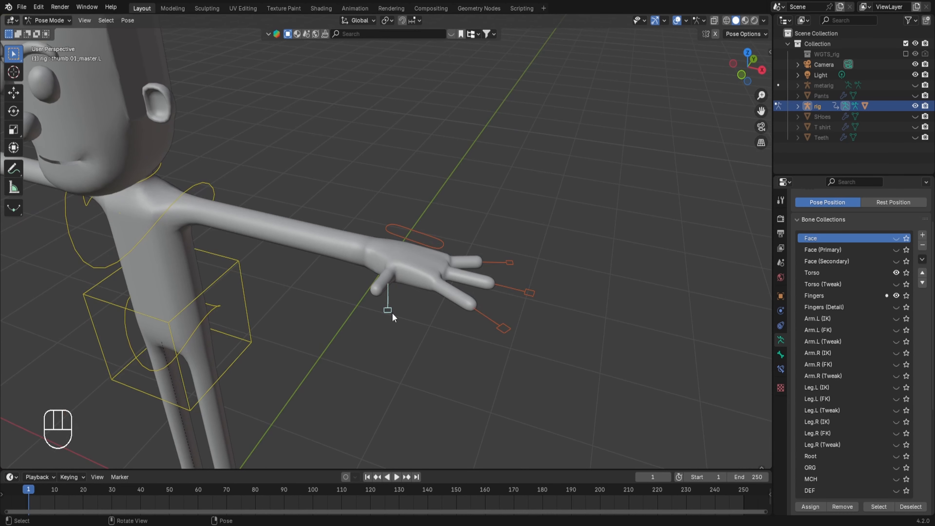
pyautogui.click(493, 328)
pyautogui.click(518, 292)
pyautogui.click(491, 262)
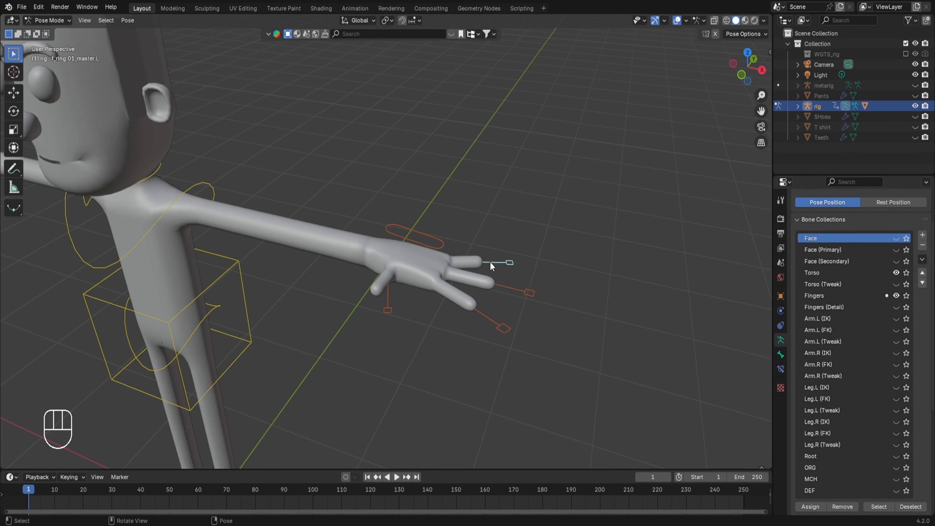
# - Try rotating the left index finger's master control and scaling it down to curl the finger
pyautogui.click(504, 325)
pyautogui.press('r')
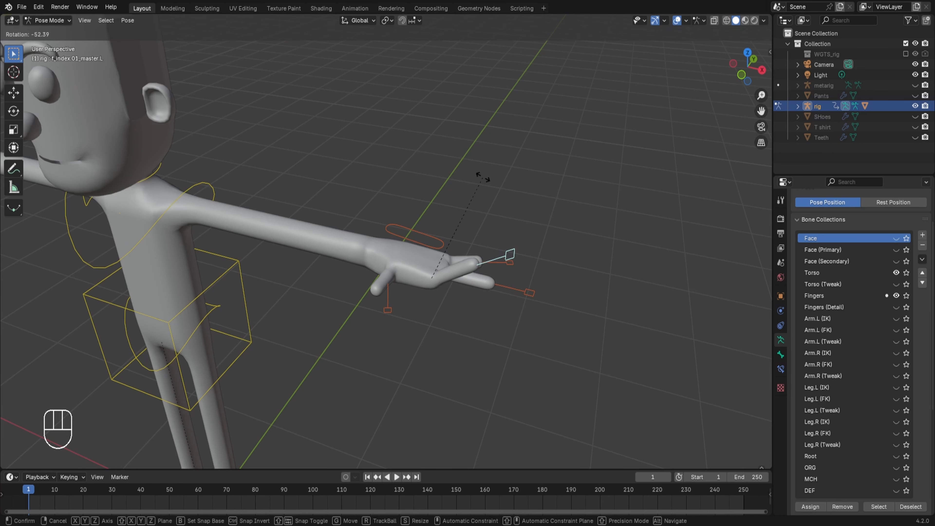
pyautogui.click(454, 259)
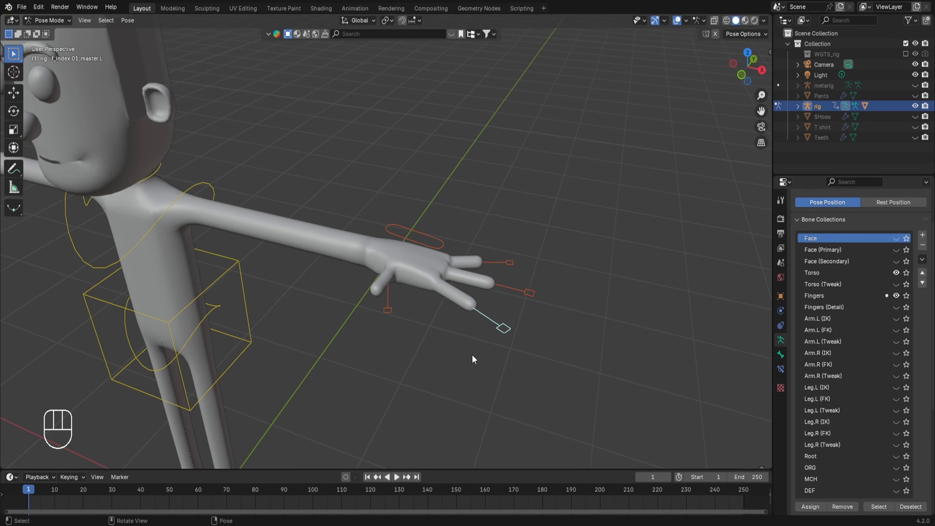
pyautogui.press('s')
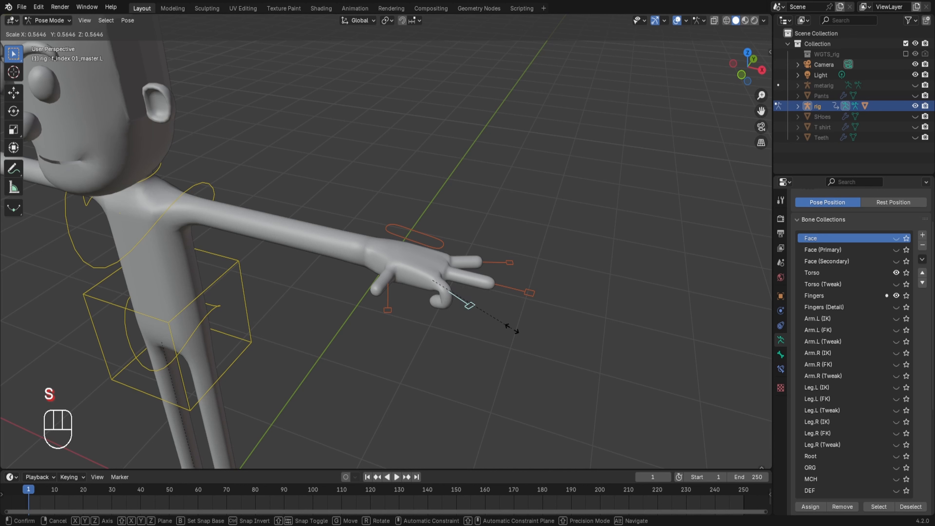
pyautogui.click(525, 314)
# - Try scaling down the left thumb's master control and rotating it, both freely and around the X axis
pyautogui.click(387, 310)
pyautogui.press('s')
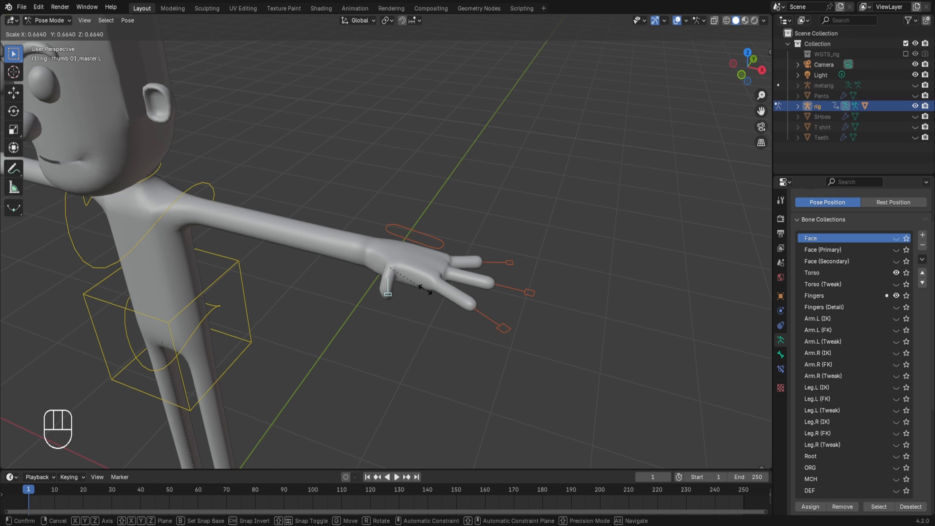
pyautogui.click(444, 256)
pyautogui.press('r')
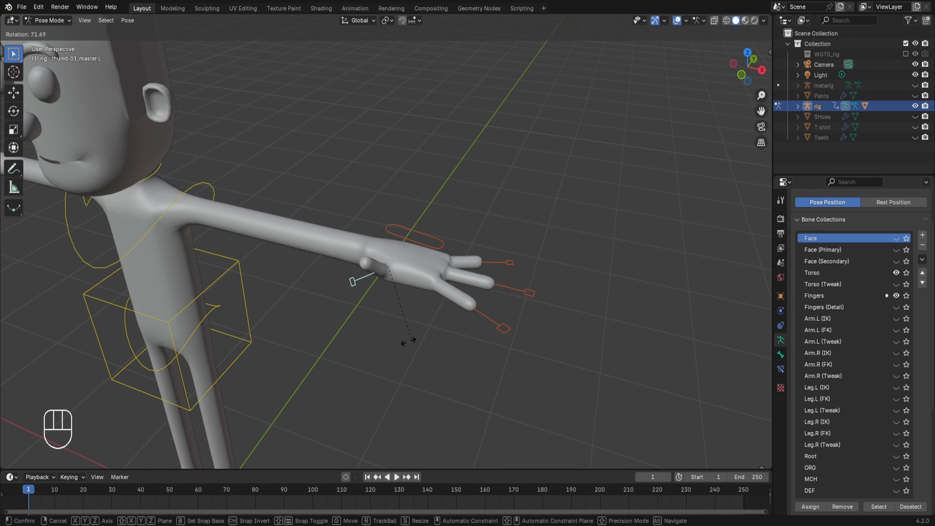
pyautogui.press('x')
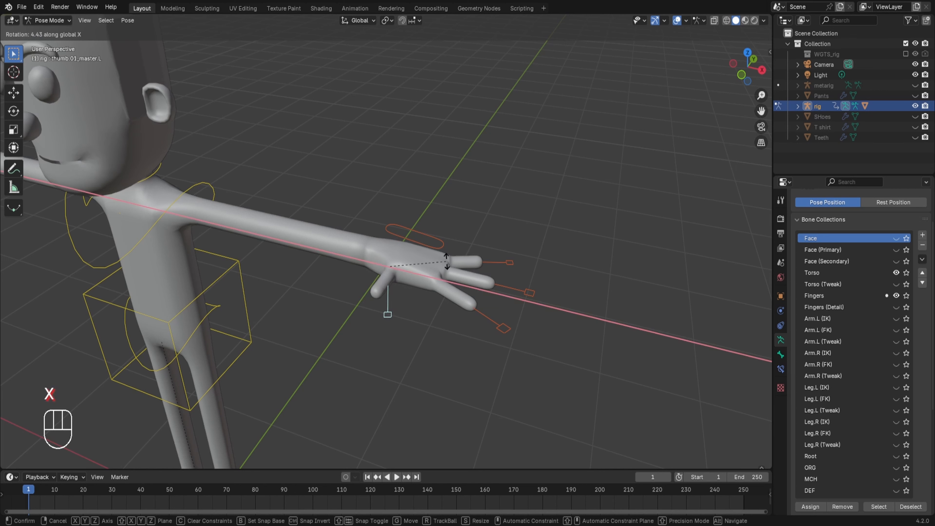
pyautogui.click(447, 261)
# - Set the transform pivot point to Individual Origins and scale down all four left finger master controls together to curl the hand
pyautogui.keyDown('shift'); pyautogui.click(491, 326); pyautogui.keyUp('shift')
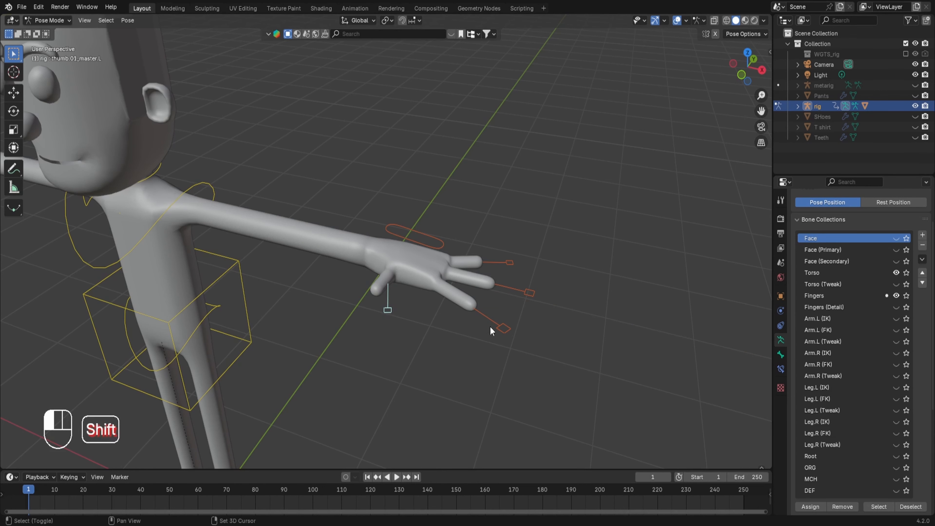
pyautogui.keyDown('shift'); pyautogui.click(519, 293); pyautogui.keyUp('shift')
pyautogui.keyDown('shift'); pyautogui.click(511, 262); pyautogui.keyUp('shift')
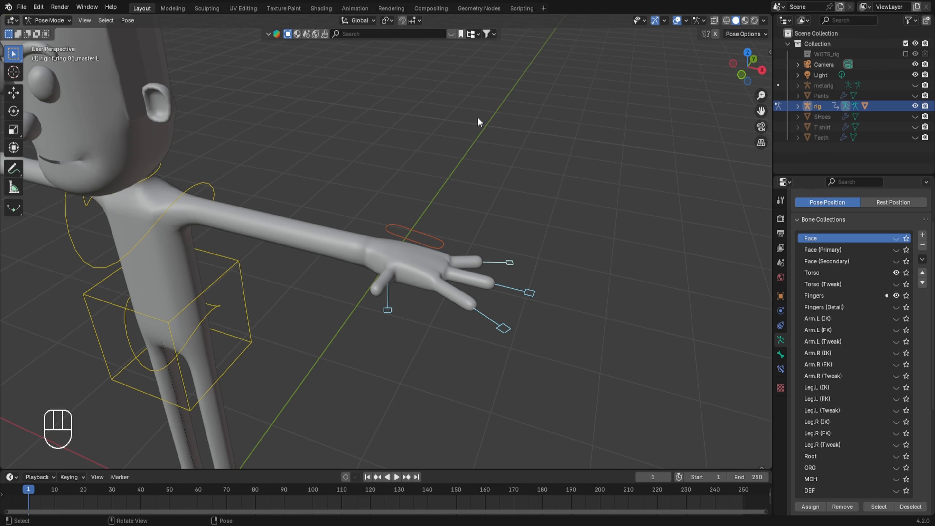
pyautogui.click(389, 20)
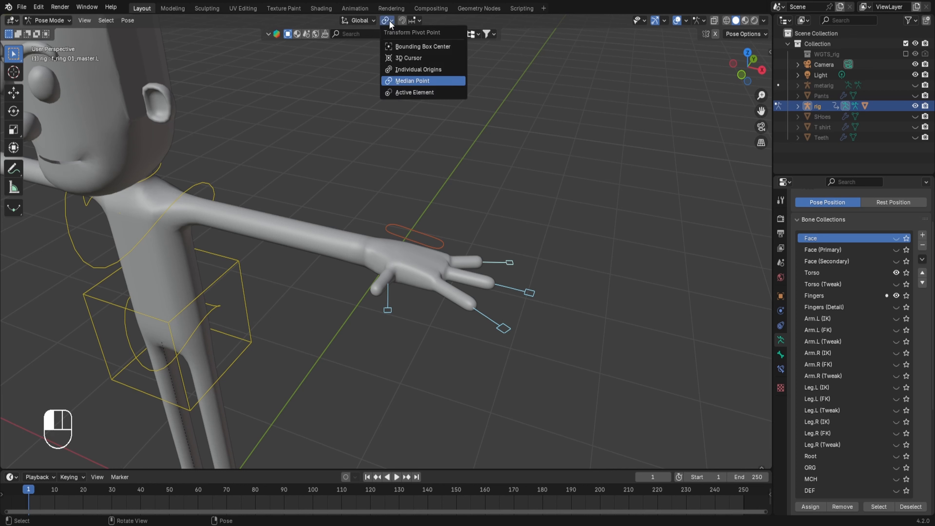
pyautogui.click(425, 69)
pyautogui.press('s')
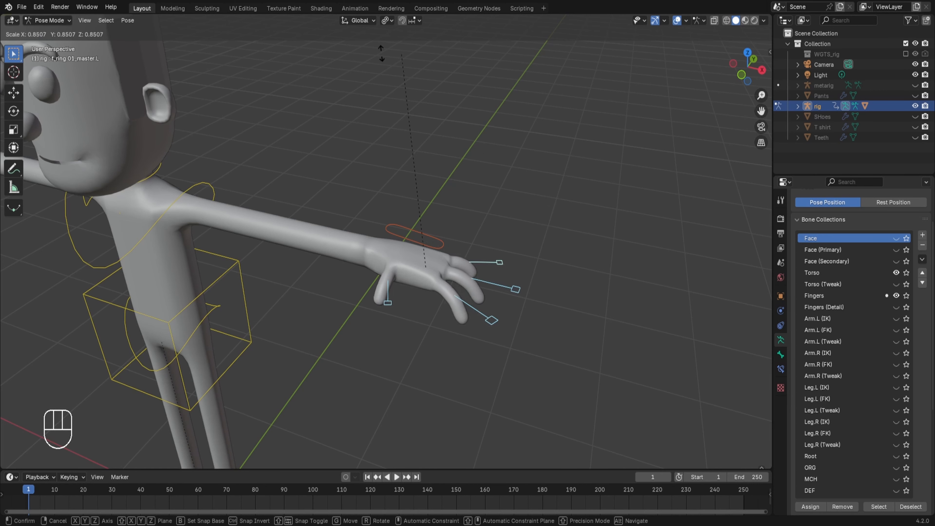
pyautogui.click(516, 177)
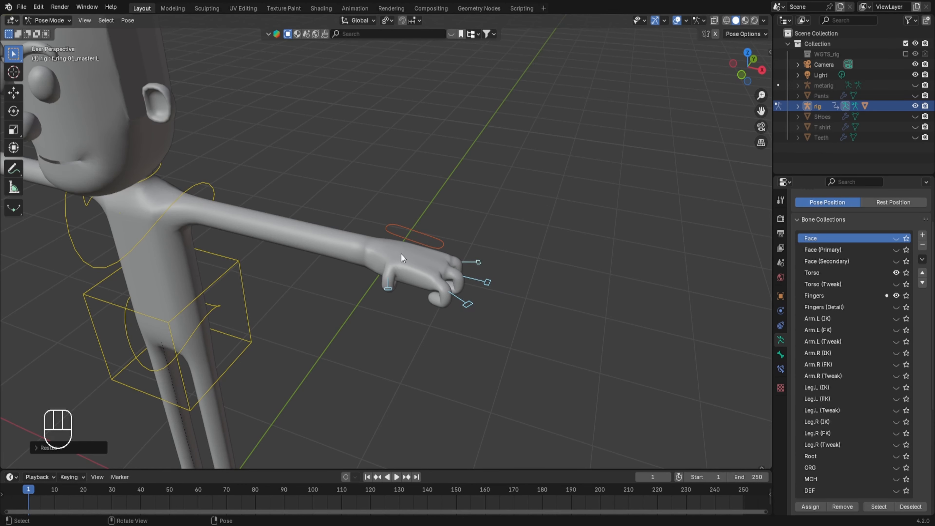
# - Try moving the left palm control along the Y axis to spread the fingers
pyautogui.click(416, 238)
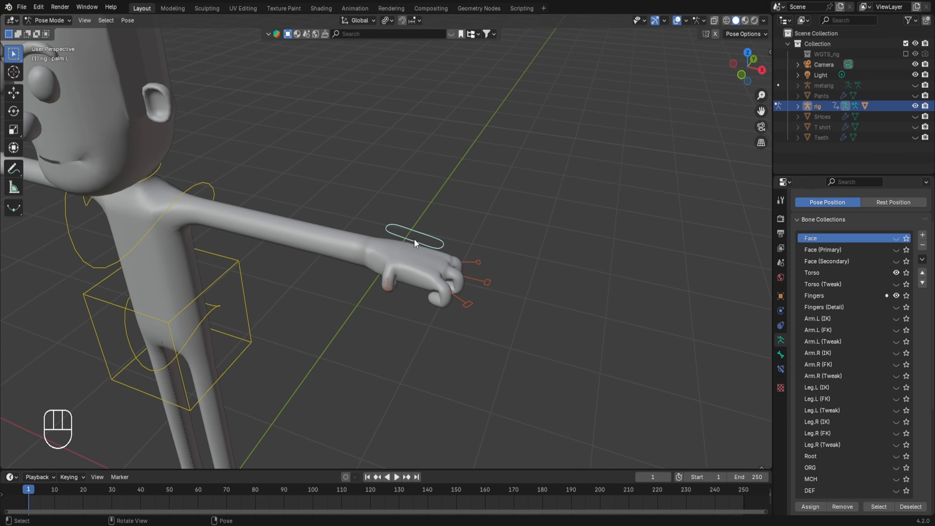
pyautogui.moveTo(468, 285); pyautogui.dragTo(370, 294, button='middle')
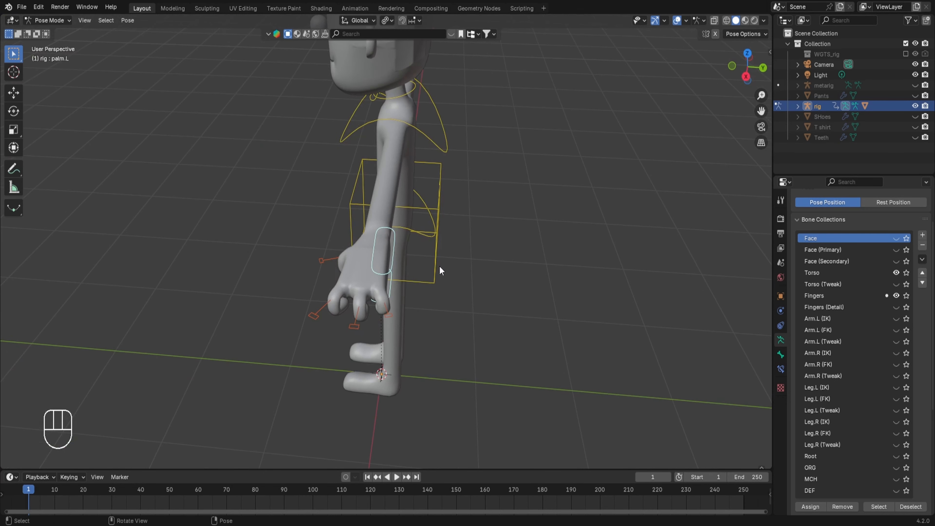
pyautogui.press('g')
pyautogui.press('y')
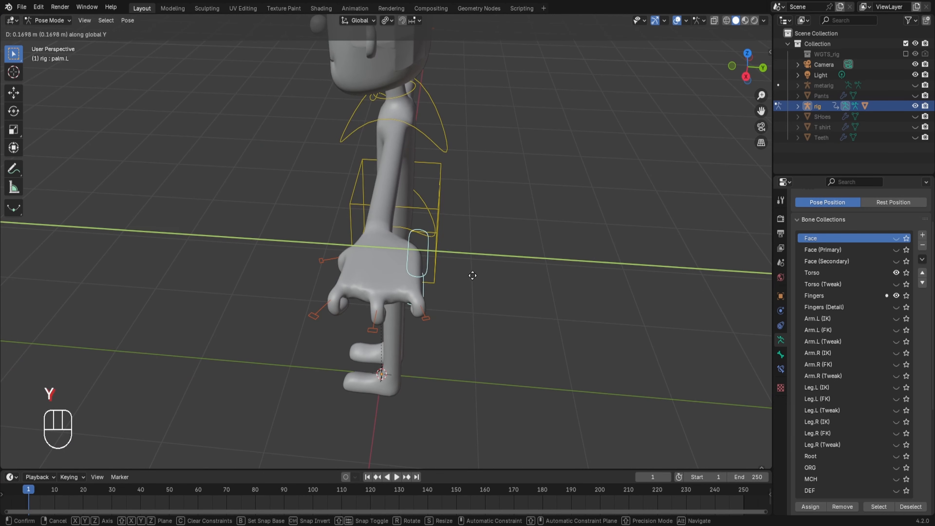
pyautogui.click(441, 256)
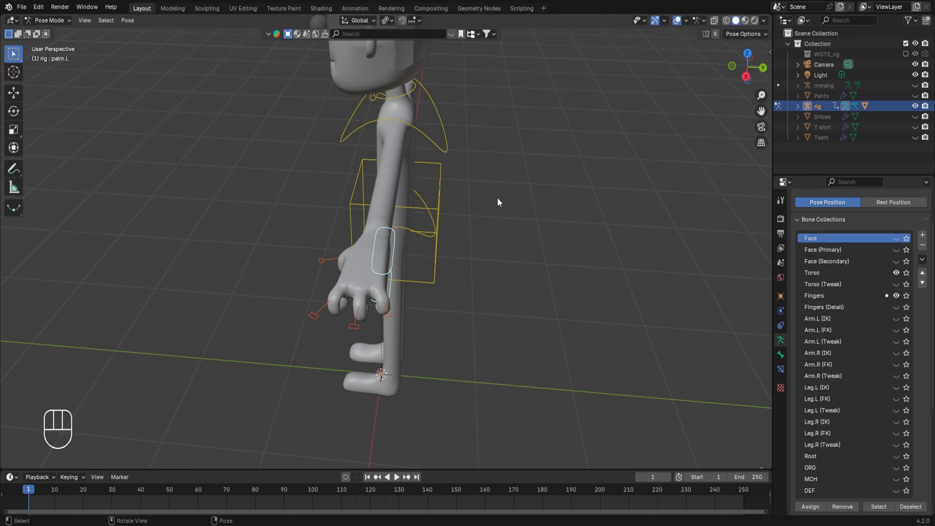
# - Try rotating the left palm control and moving it freely
pyautogui.press('r')
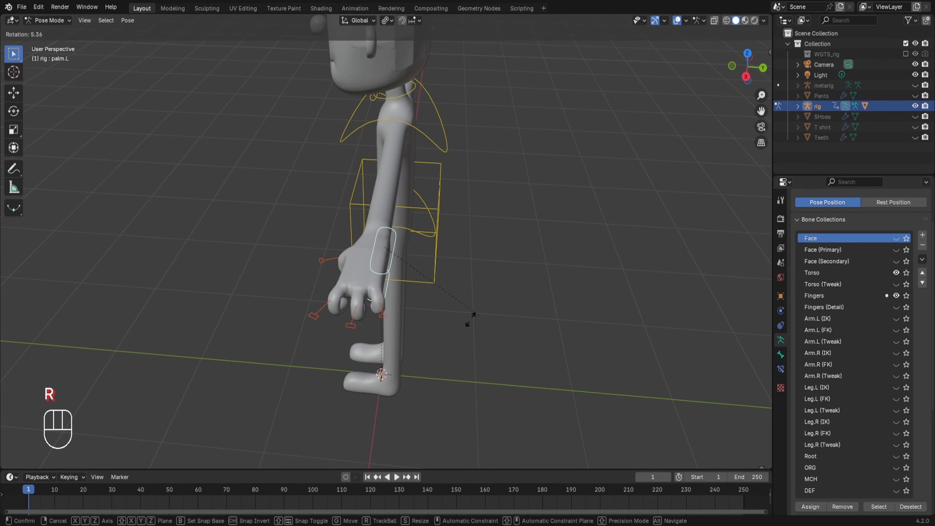
pyautogui.click(461, 276)
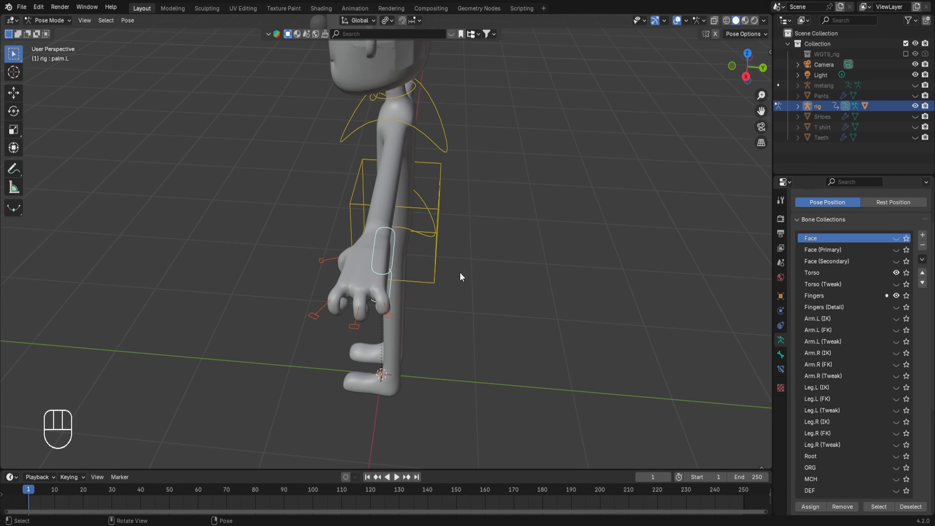
pyautogui.press('g')
pyautogui.rightClick(426, 267)
# - Show the Fingers (Detail) bone collection and turn on X-ray to expose the individual joint controls inside the left hand
pyautogui.scroll(1, 456, 257)
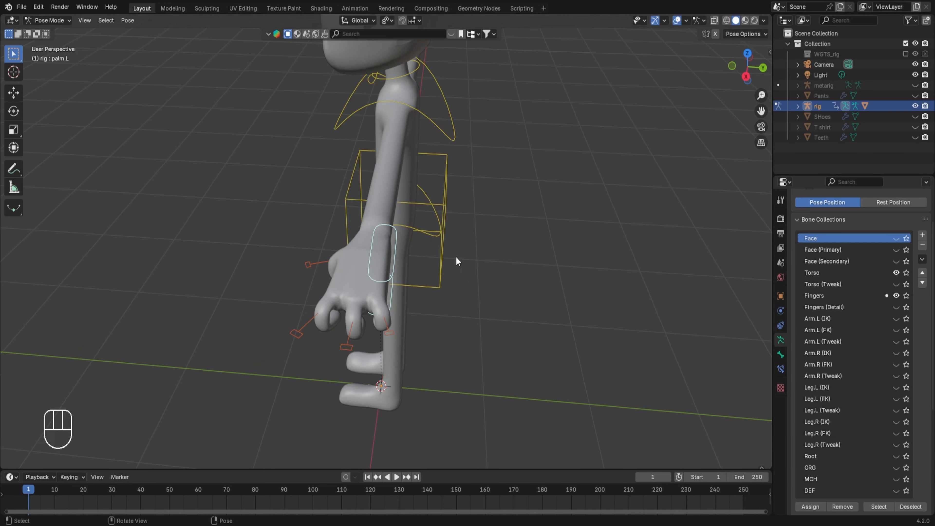
pyautogui.moveTo(463, 283); pyautogui.dragTo(435, 215, button='middle')
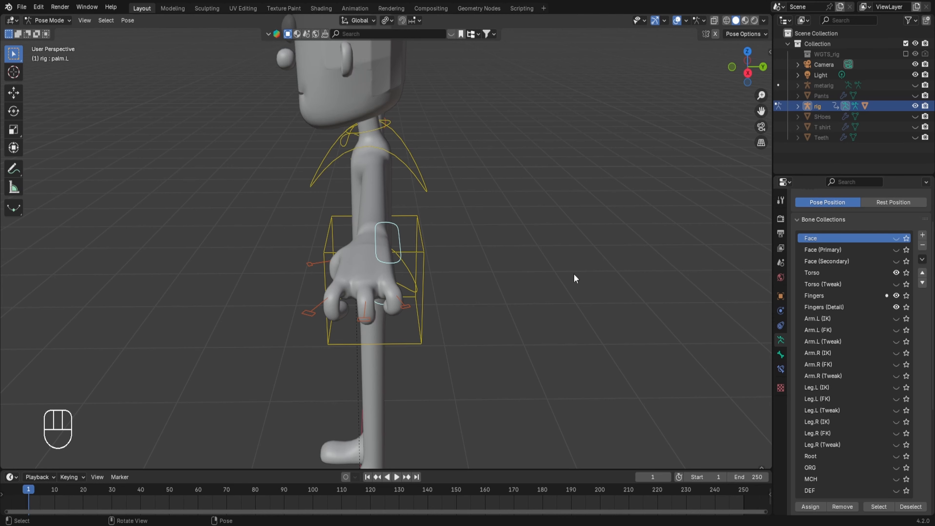
pyautogui.hotkey('alt', 'z')
pyautogui.moveTo(457, 297); pyautogui.dragTo(393, 324, button='middle')
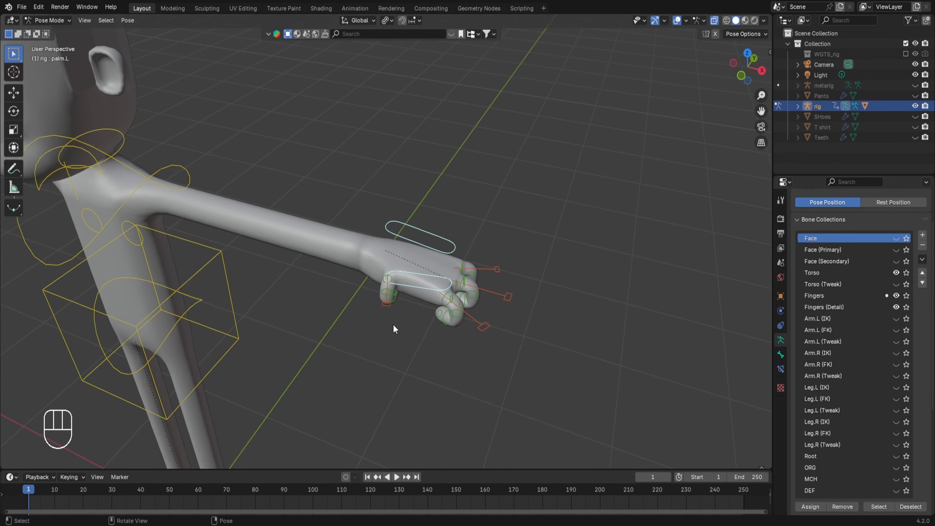
pyautogui.scroll(1, 502, 310)
pyautogui.moveTo(502, 310); pyautogui.dragTo(473, 289, button='middle')
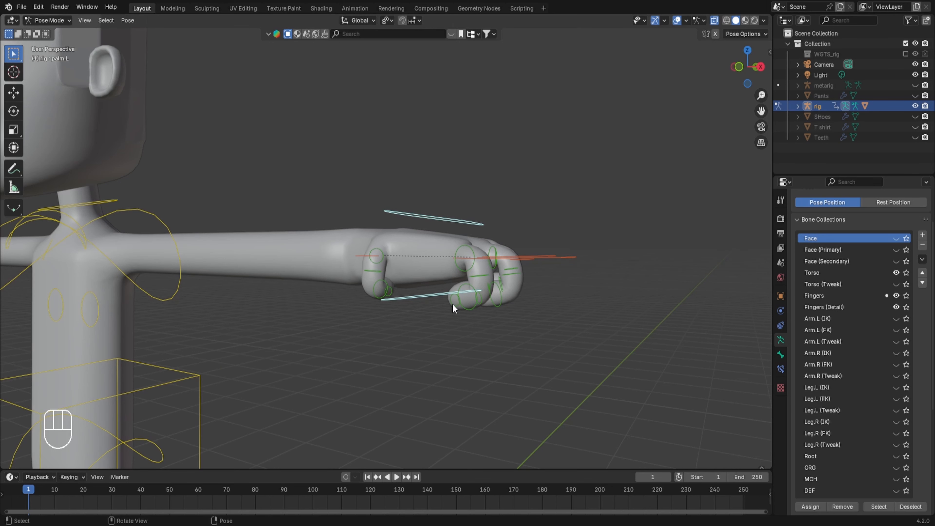
# - Rotate the left index finger's tip joint control outward to straighten the fingertip
pyautogui.click(464, 304)
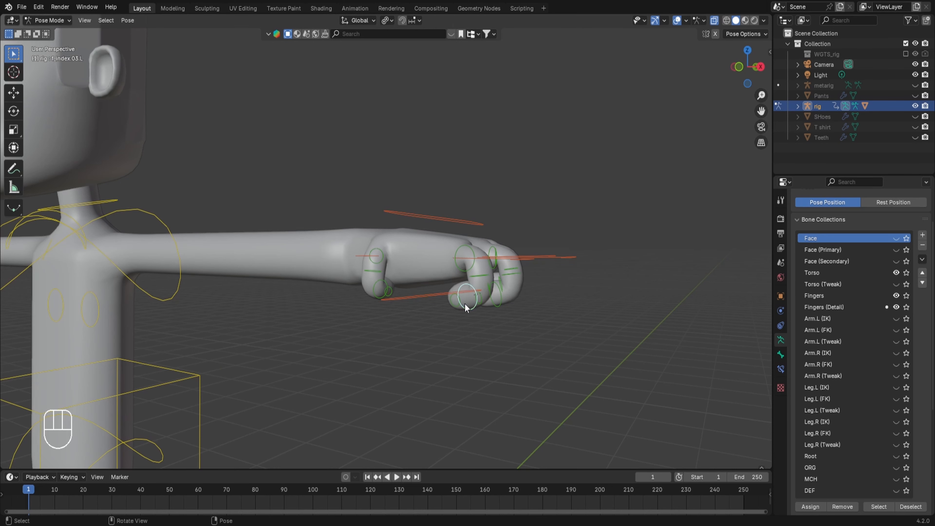
pyautogui.moveTo(464, 304); pyautogui.dragTo(512, 311, button='middle')
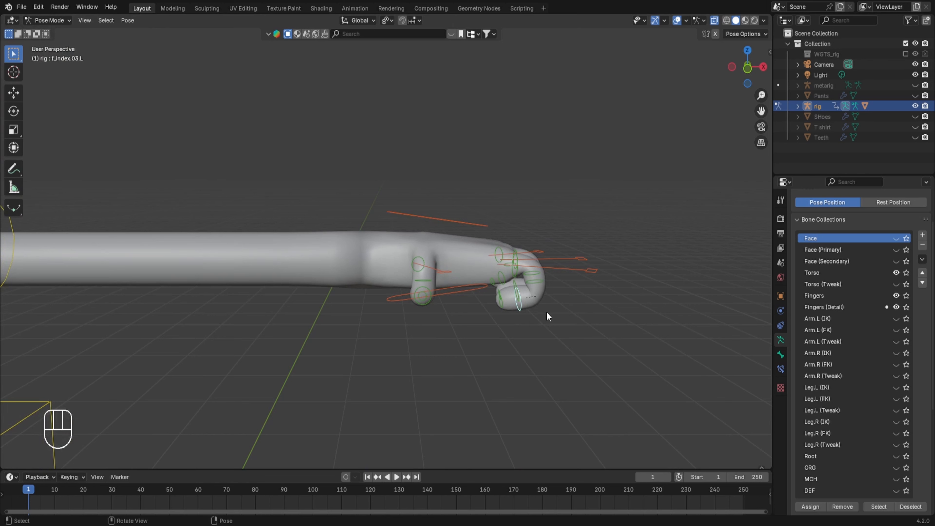
pyautogui.press('r')
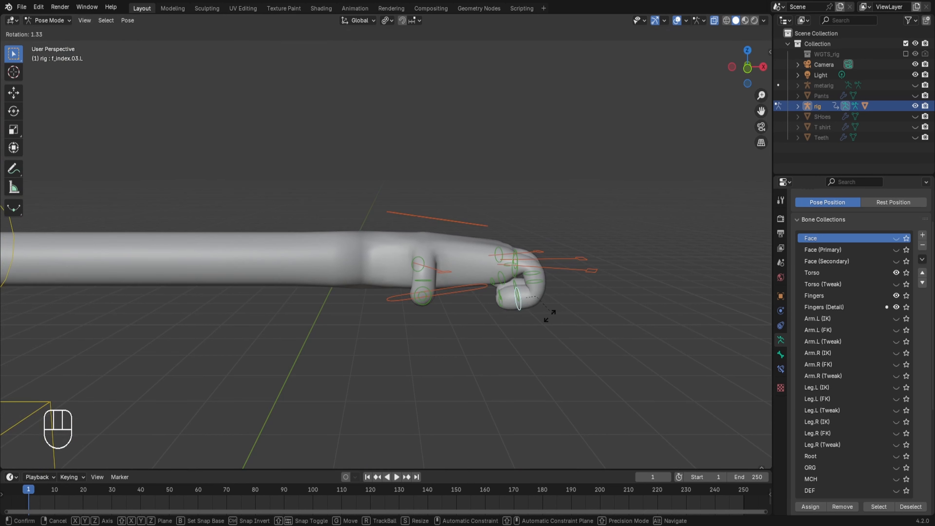
pyautogui.click(544, 266)
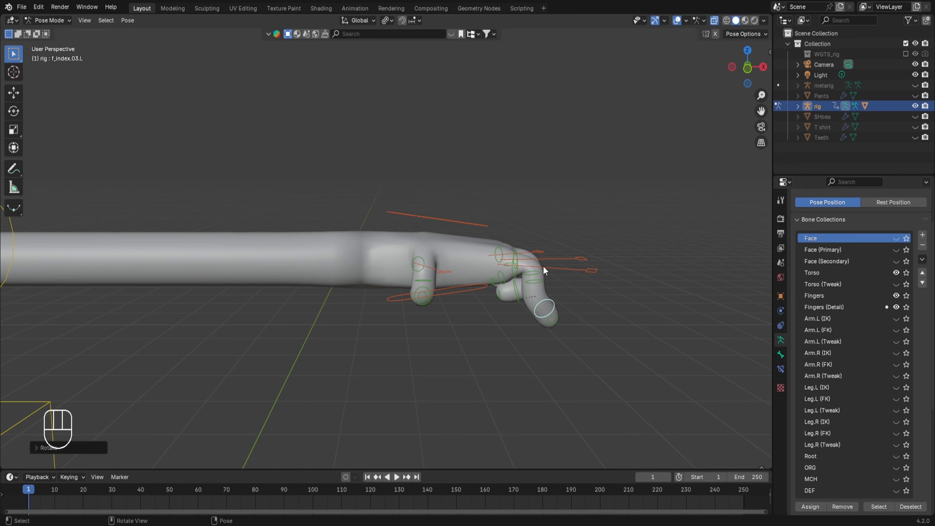
# - Select the end control at the left index fingertip and try moving it freely
pyautogui.click(557, 320)
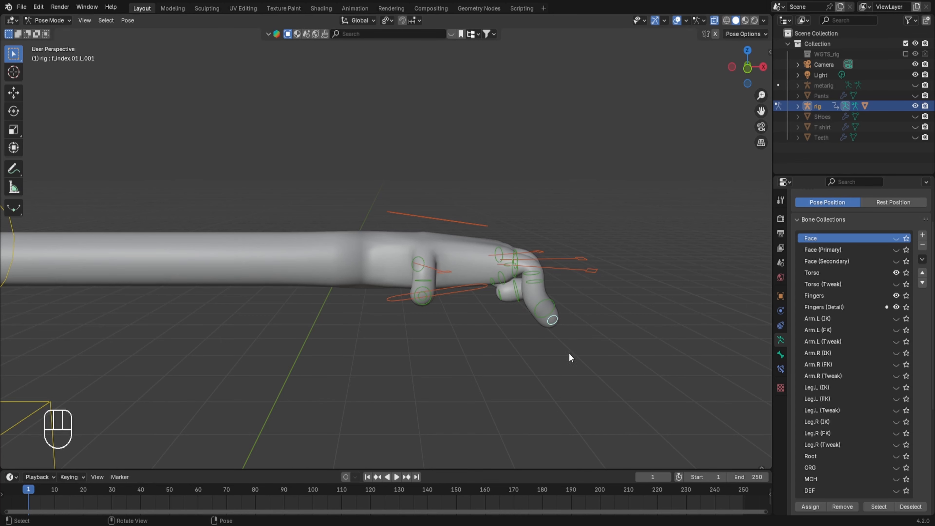
pyautogui.moveTo(598, 334); pyautogui.dragTo(583, 341, button='middle')
pyautogui.press('g')
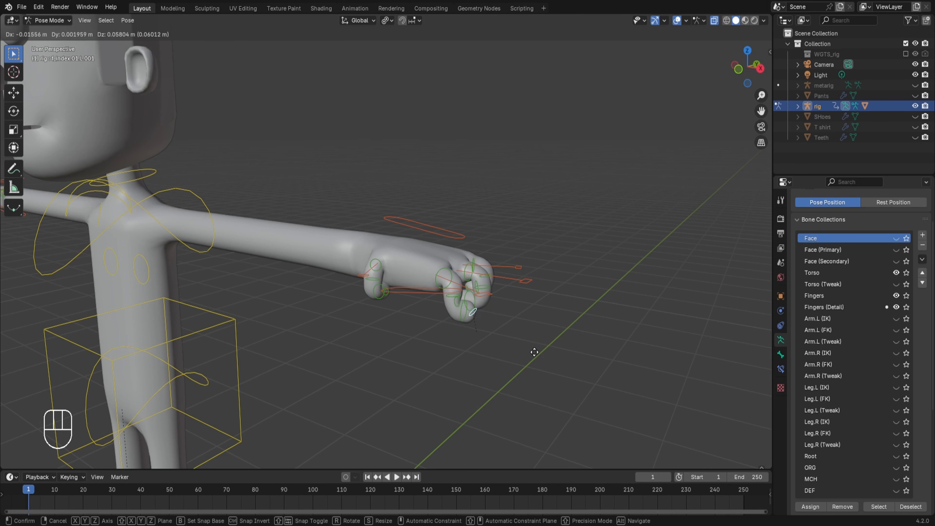
pyautogui.click(519, 374)
# - Rotate the left middle finger's second joint control around the Y axis to raise the finger out of its curl
pyautogui.click(485, 282)
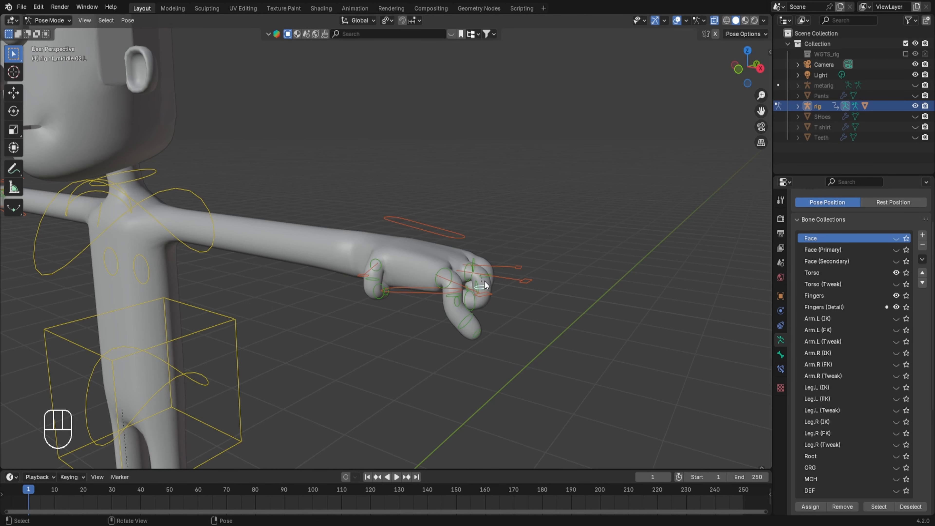
pyautogui.press('r')
pyautogui.press('y')
pyautogui.click(493, 157)
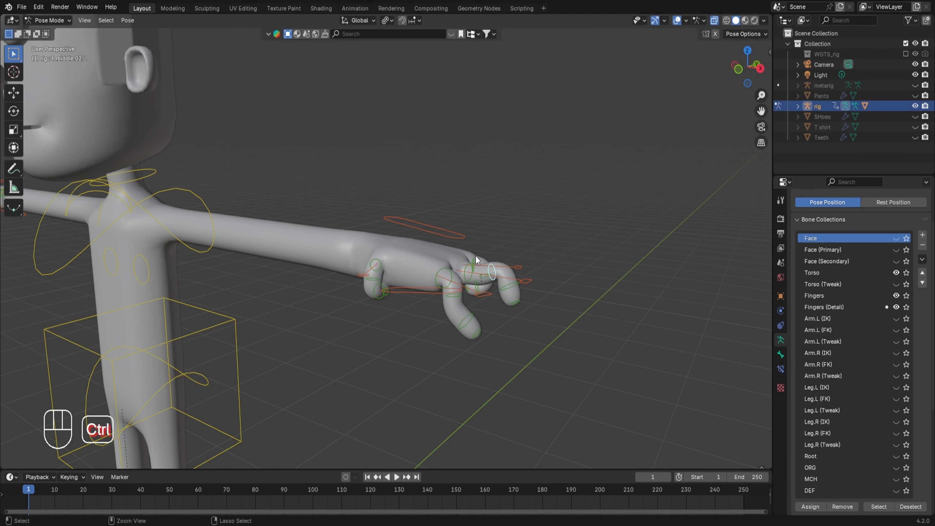
# - Show the Arm.L (IK) bone collection and move the left hand IK control forward along Y, bending the arm in front of the body
pyautogui.keyDown('ctrl'); pyautogui.moveTo(476, 255); pyautogui.dragTo(481, 303, button='middle'); pyautogui.keyUp('ctrl')
pyautogui.moveTo(343, 288); pyautogui.dragTo(346, 312, button='middle')
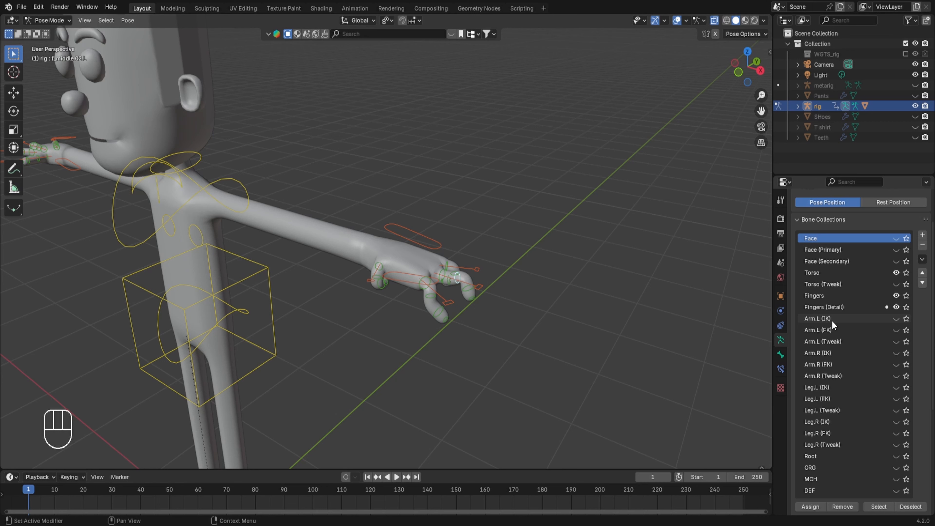
pyautogui.click(896, 318)
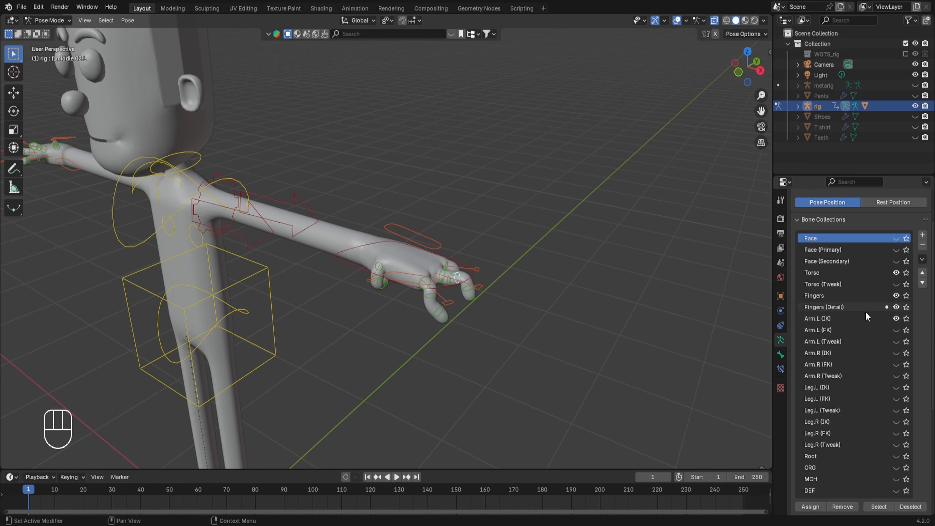
pyautogui.click(361, 239)
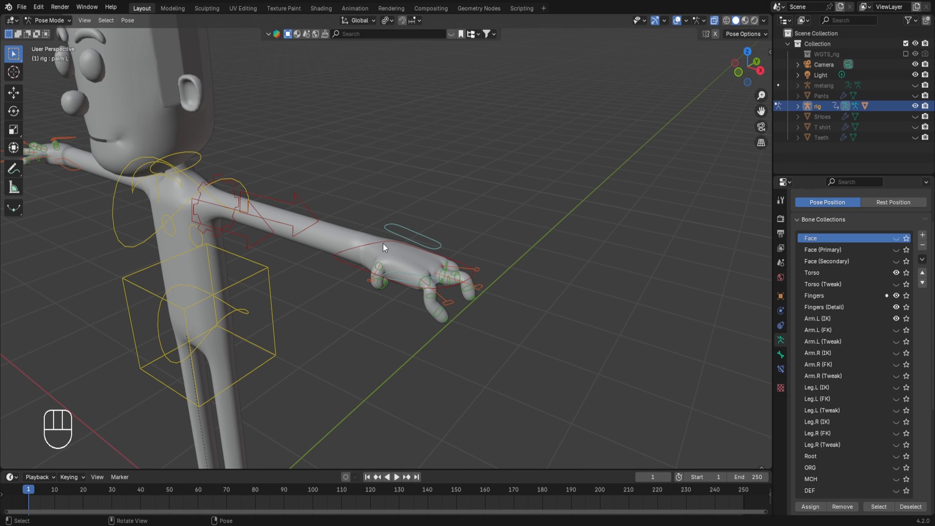
pyautogui.click(367, 246)
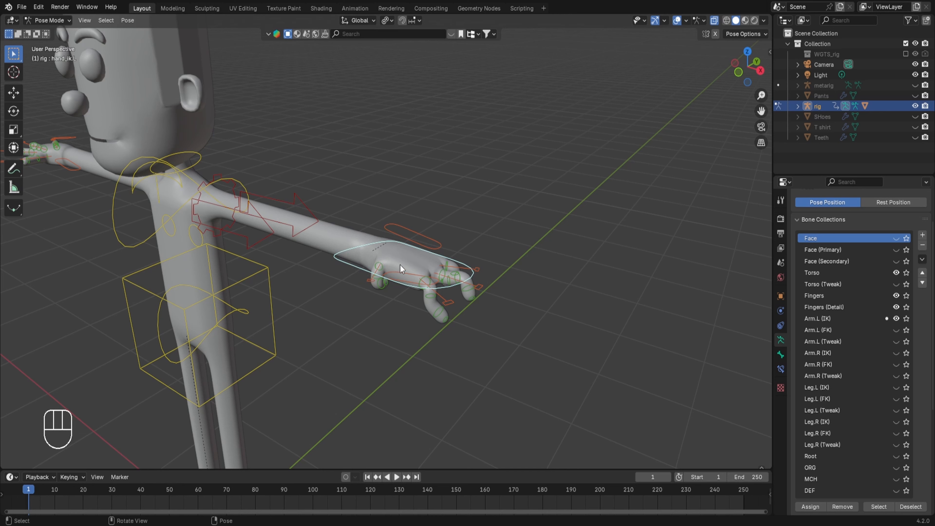
pyautogui.press('g')
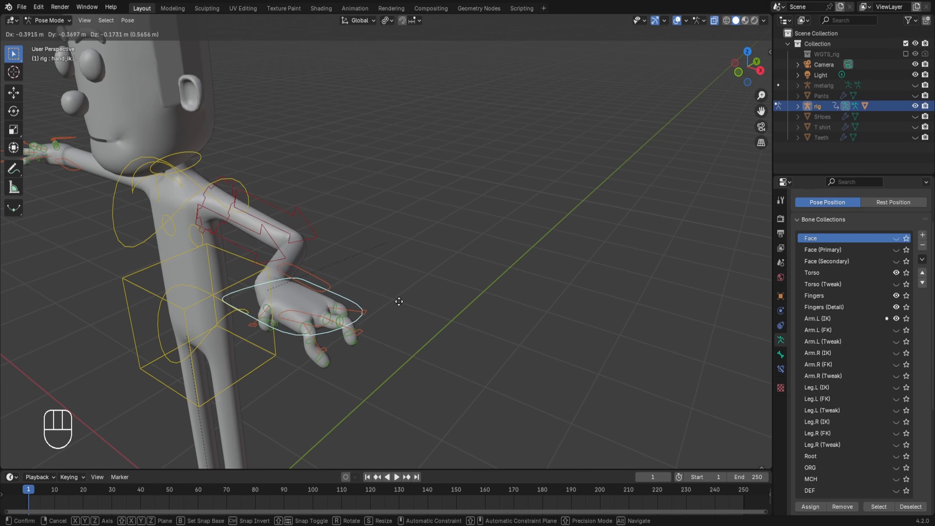
pyautogui.press('y')
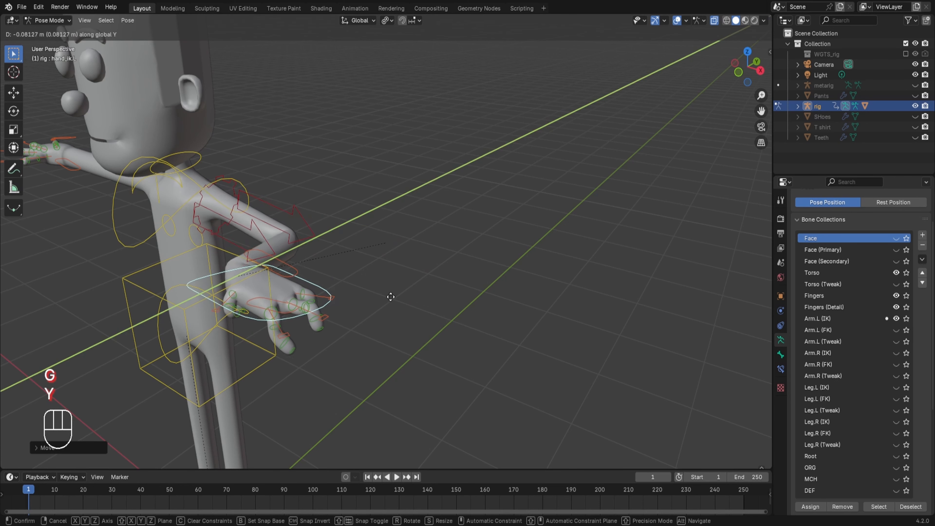
pyautogui.click(342, 312)
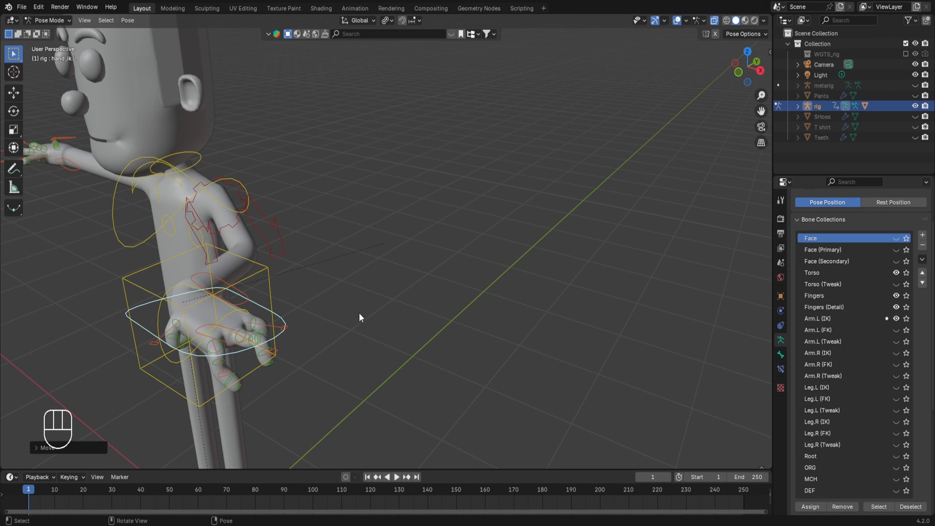
# - From the front view, rotate the left hand IK control downward at the wrist
pyautogui.press('KP_1')
pyautogui.scroll(-2, 359, 313)
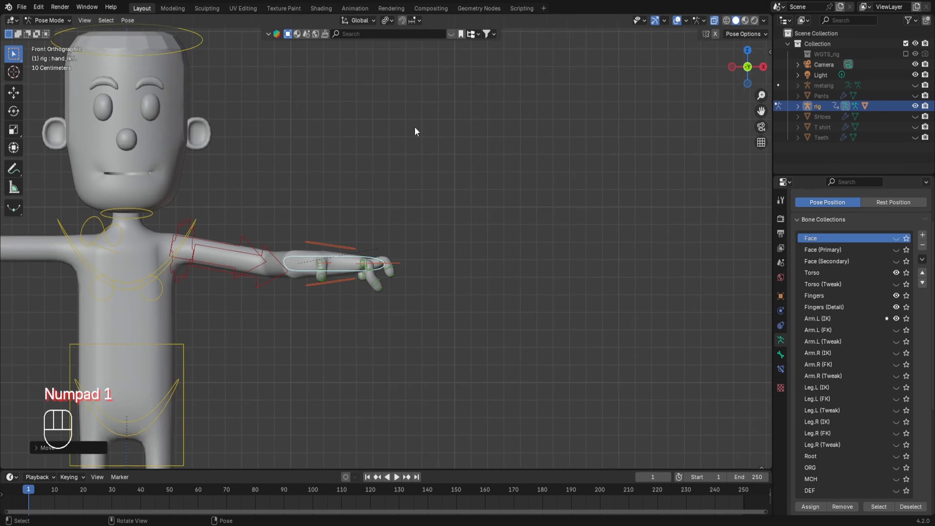
pyautogui.scroll(-3, 413, 130)
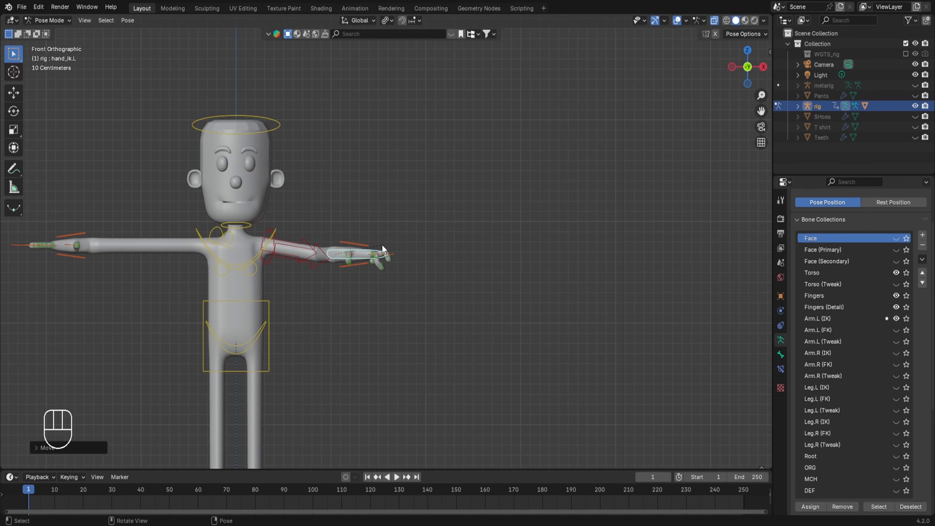
pyautogui.press('r')
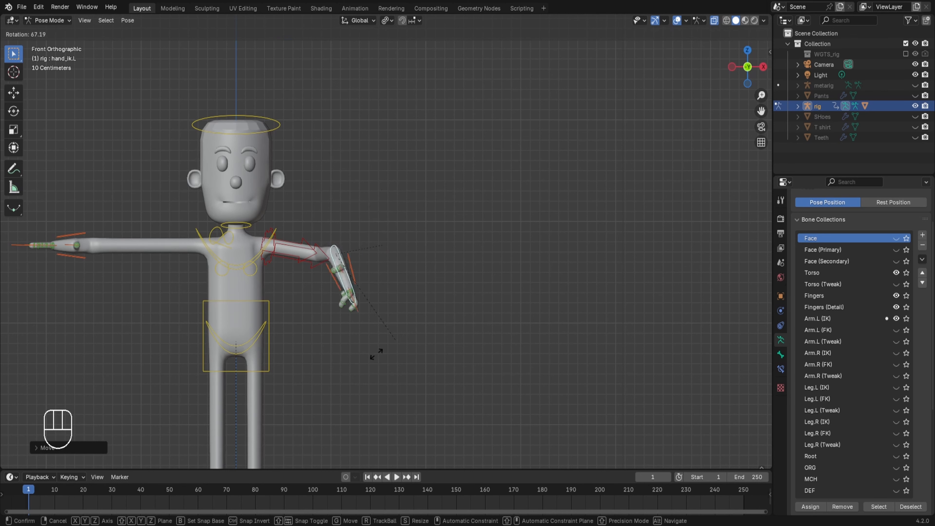
pyautogui.click(367, 314)
# - Move the left hand IK control down toward the hip and rotate the hand inward
pyautogui.press('g')
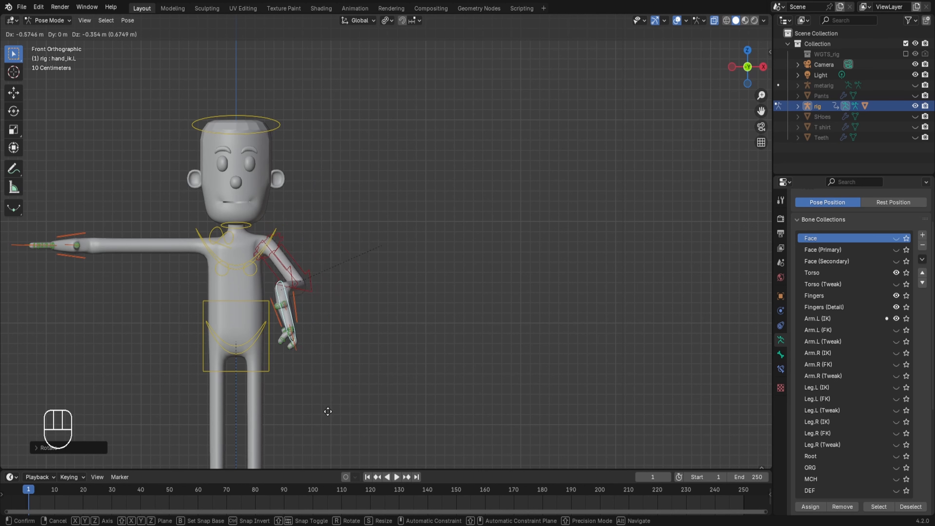
pyautogui.click(371, 346)
pyautogui.press('r')
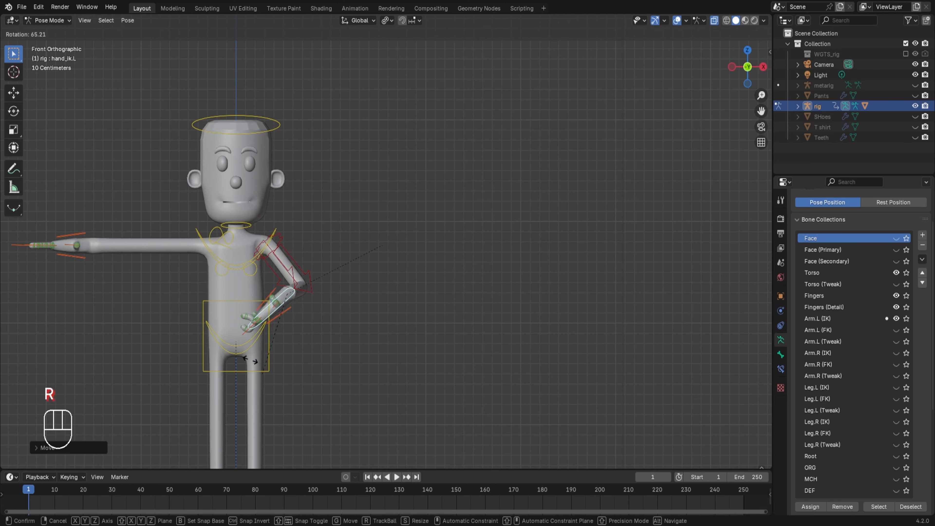
pyautogui.click(262, 345)
# - Raise the left hand IK control to head height beside the head and rotate the hand to point upward
pyautogui.press('g')
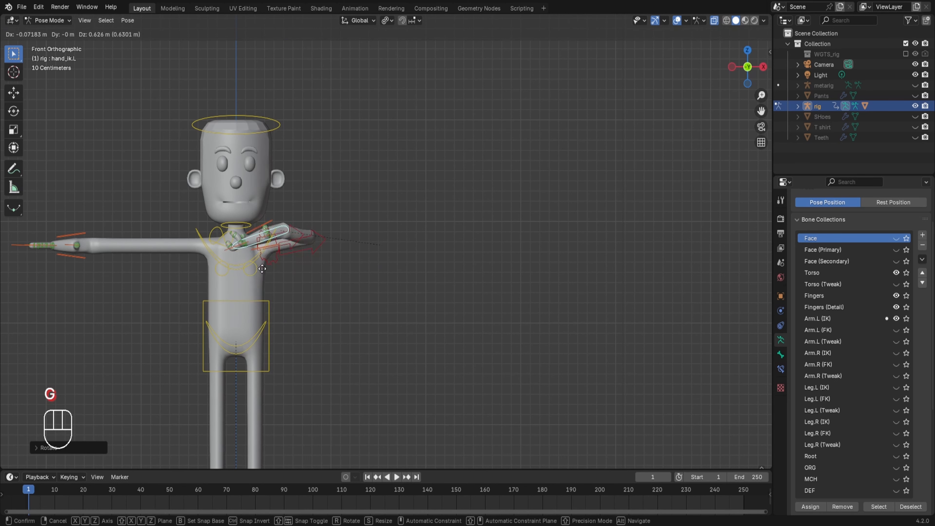
pyautogui.click(320, 204)
pyautogui.press('r')
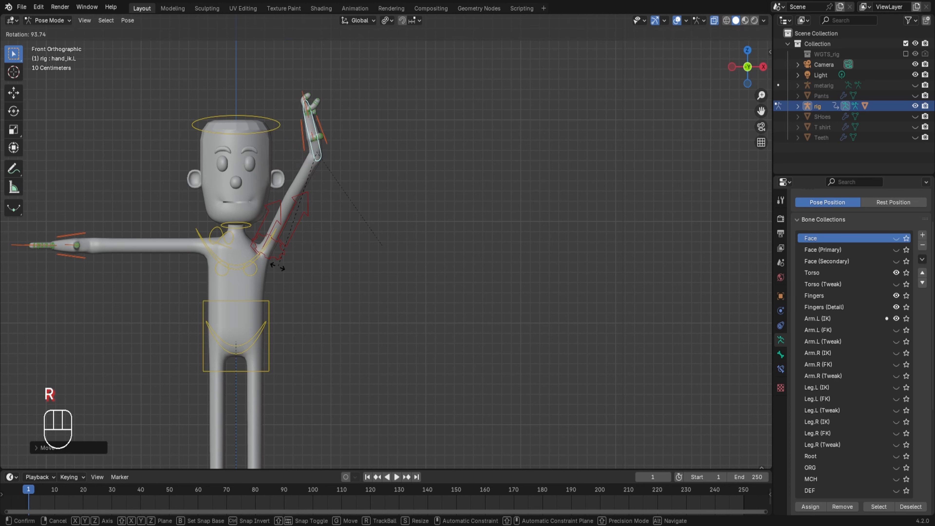
pyautogui.click(355, 150)
# - Show the Arm.R (IK) bone collection and raise the right hand IK control along the Z axis
pyautogui.moveTo(155, 265); pyautogui.dragTo(147, 302, button='middle')
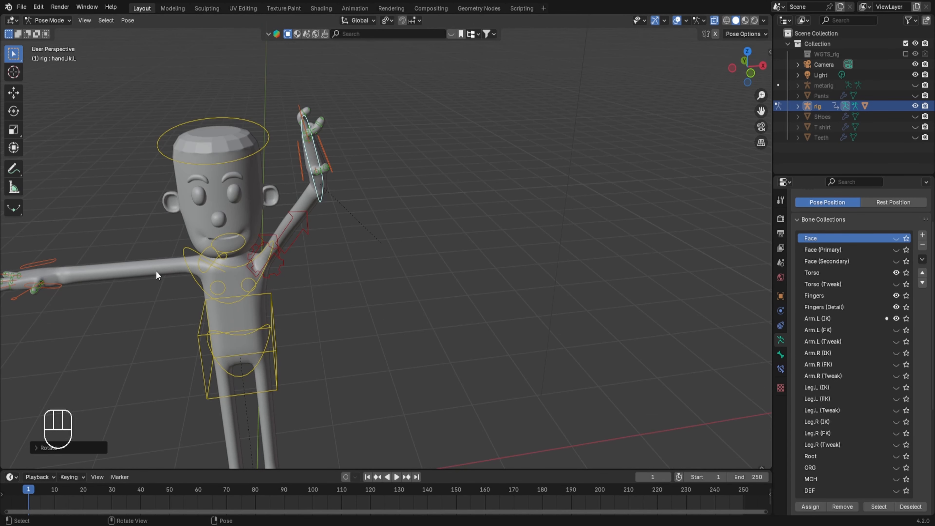
pyautogui.moveTo(97, 263); pyautogui.dragTo(126, 249, button='middle')
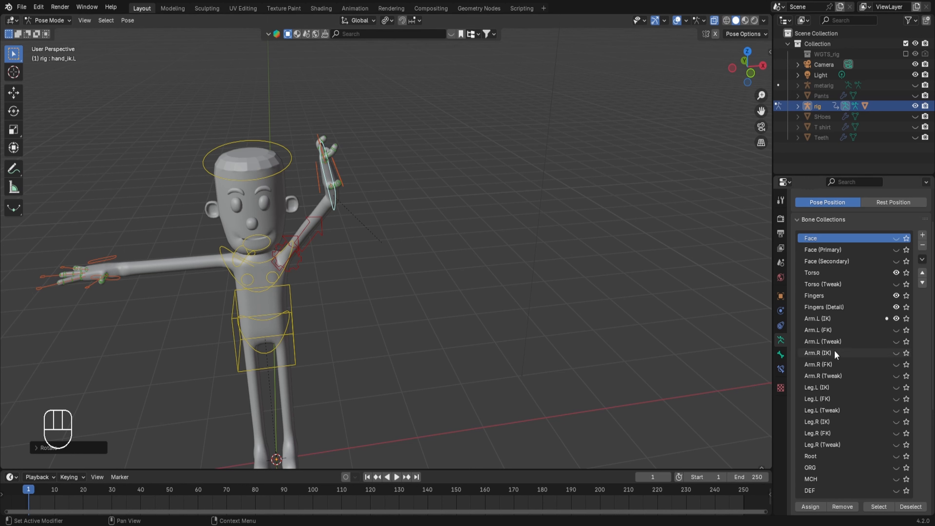
pyautogui.click(897, 353)
pyautogui.click(102, 282)
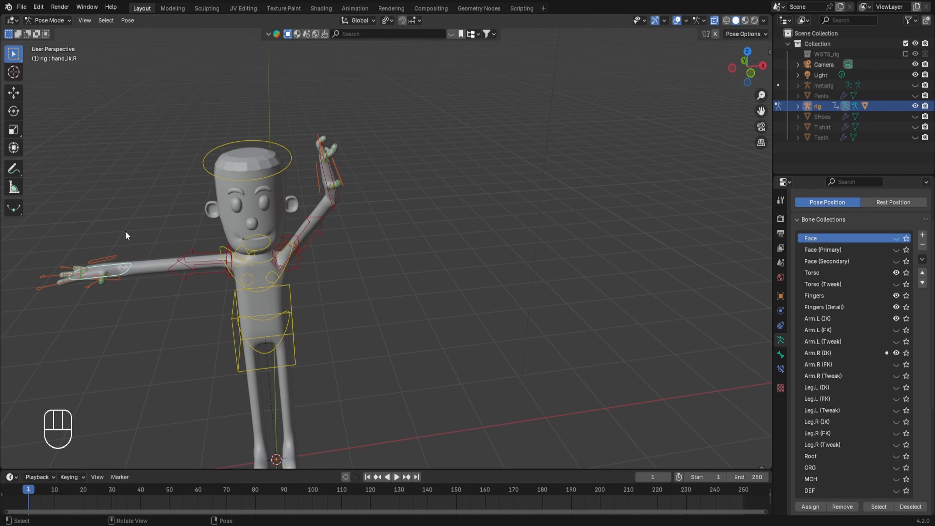
pyautogui.press('g')
pyautogui.press('z')
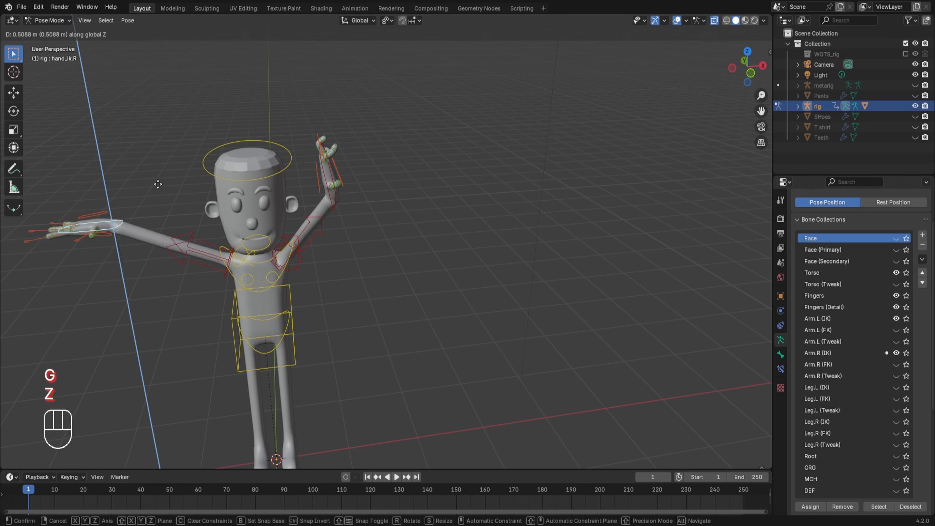
pyautogui.click(165, 150)
# - Move the right hand IK control along X toward the head and rotate it around the Z axis
pyautogui.press('g')
pyautogui.press('y')
pyautogui.press('x')
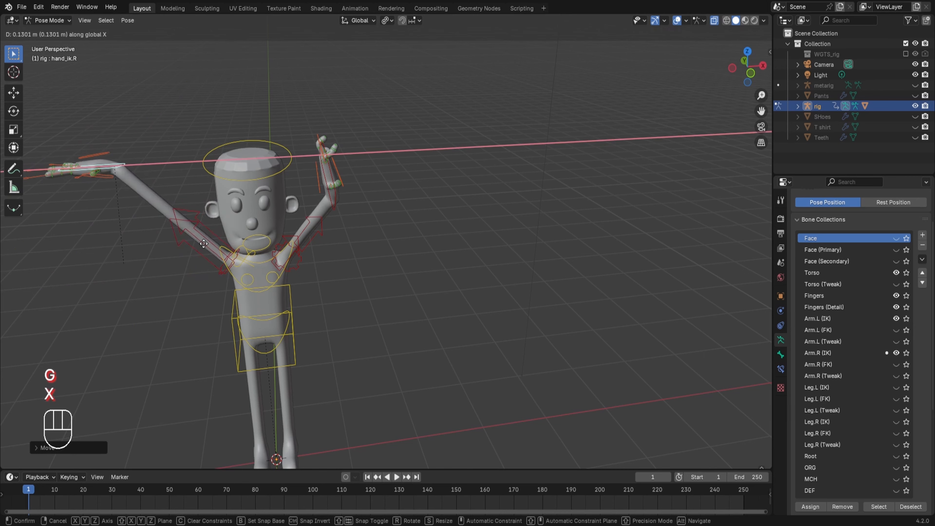
pyautogui.press('r')
pyautogui.press('z')
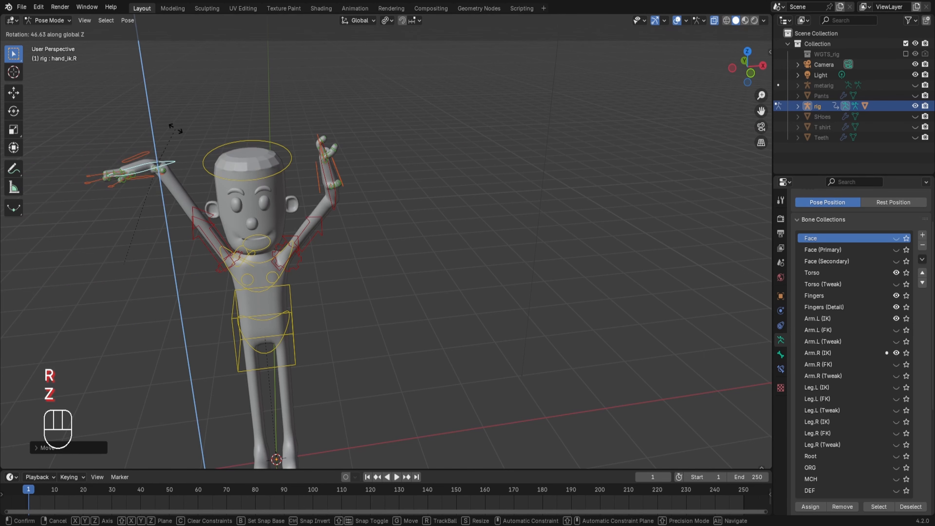
pyautogui.click(314, 265)
# - From the front view, move the left upper arm IK control up and away from the shoulder to stretch the arm
pyautogui.press('KP_1')
pyautogui.scroll(4, 316, 266)
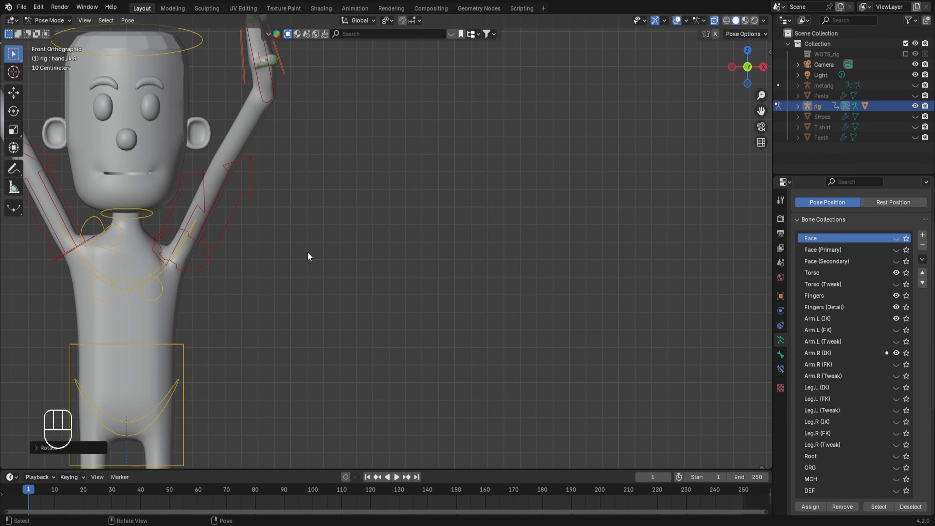
pyautogui.keyDown('shift'); pyautogui.moveTo(309, 256); pyautogui.dragTo(355, 324, button='middle'); pyautogui.keyUp('shift')
pyautogui.click(391, 285)
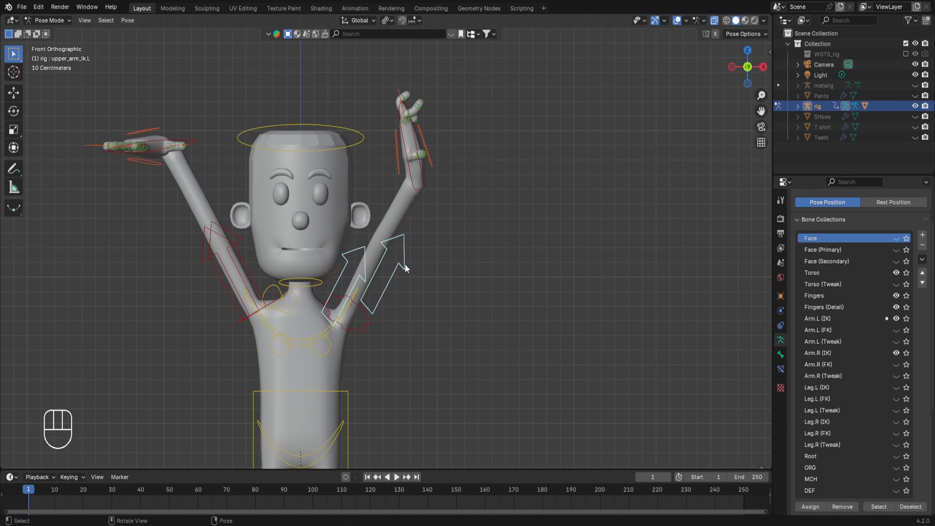
pyautogui.press('g')
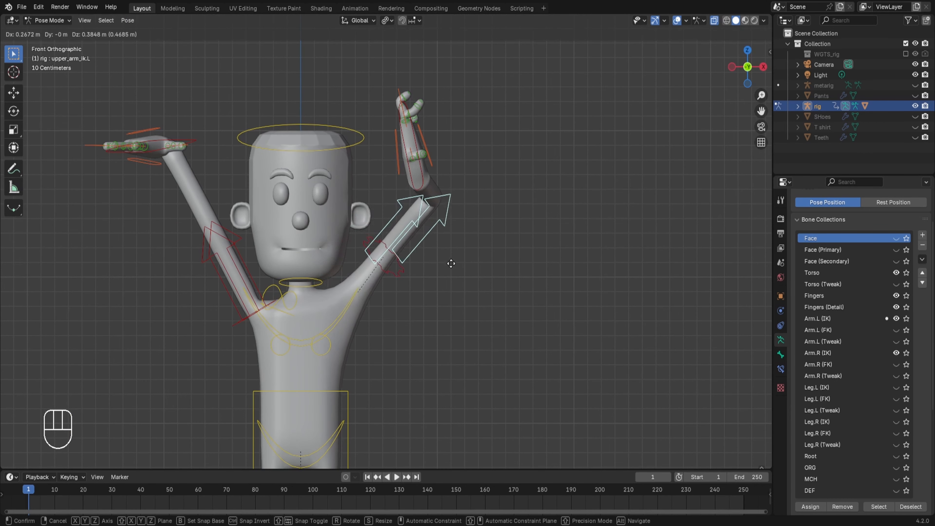
pyautogui.click(454, 285)
# - From an angled view, move the left hand IK control downward to lower the raised arm
pyautogui.moveTo(454, 285); pyautogui.dragTo(451, 310, button='middle')
pyautogui.click(368, 195)
pyautogui.press('g')
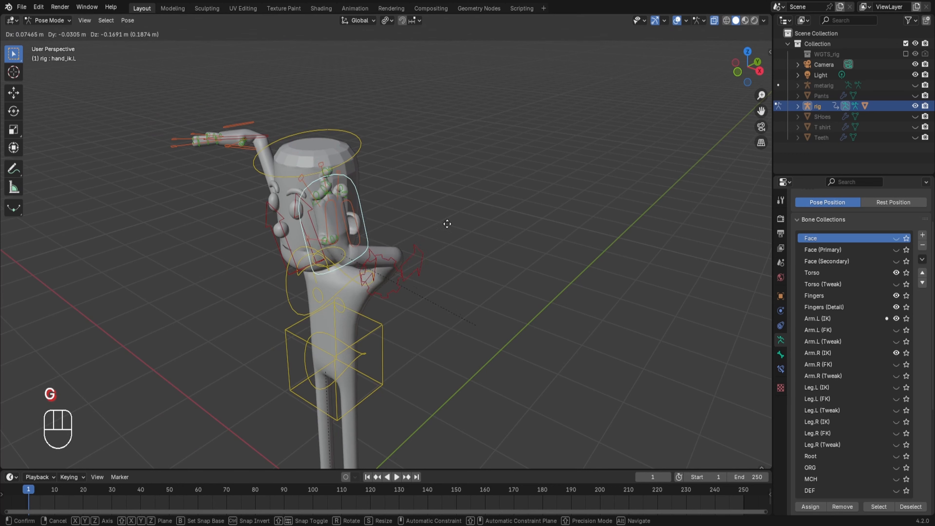
pyautogui.click(449, 283)
# - Move the left upper arm IK control back toward the shoulder
pyautogui.moveTo(449, 283); pyautogui.dragTo(401, 355, button='middle')
pyautogui.click(386, 290)
pyautogui.press('g')
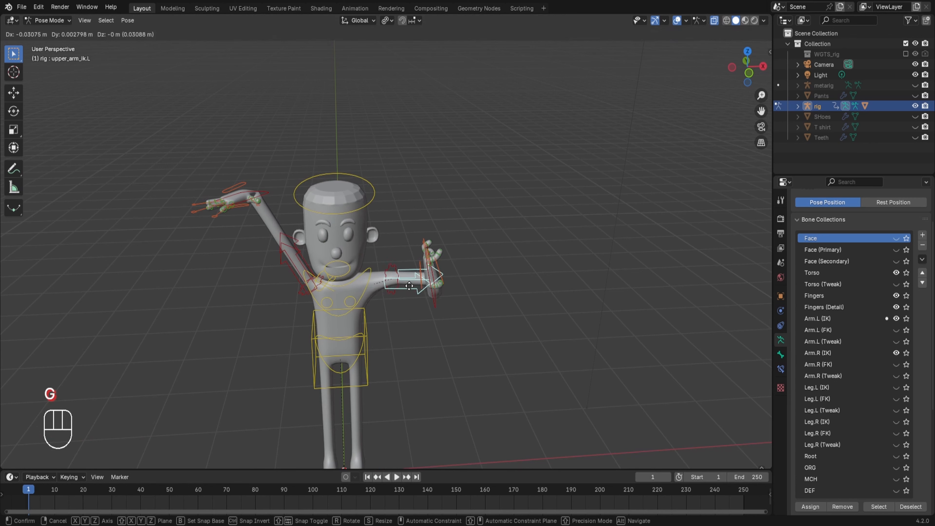
pyautogui.click(398, 284)
# - Lower the right hand IK control along the Z axis to below shoulder height
pyautogui.click(297, 276)
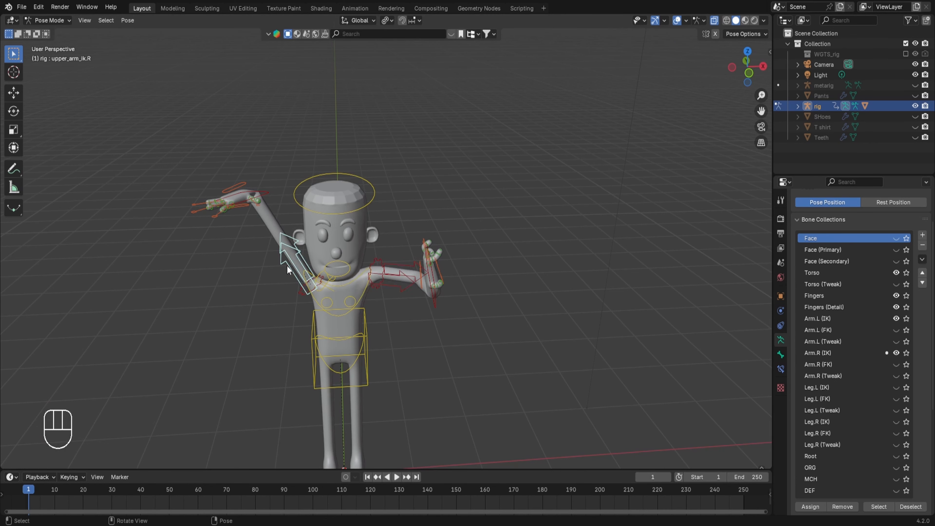
pyautogui.click(262, 195)
pyautogui.press('g')
pyautogui.press('z')
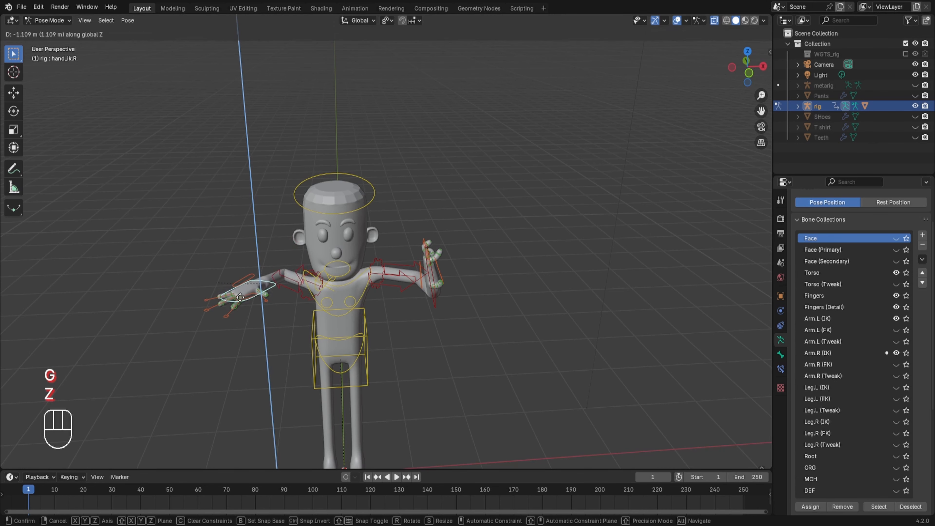
pyautogui.click(289, 296)
# - Try moving the right upper arm IK control down and away from its shoulder
pyautogui.click(318, 296)
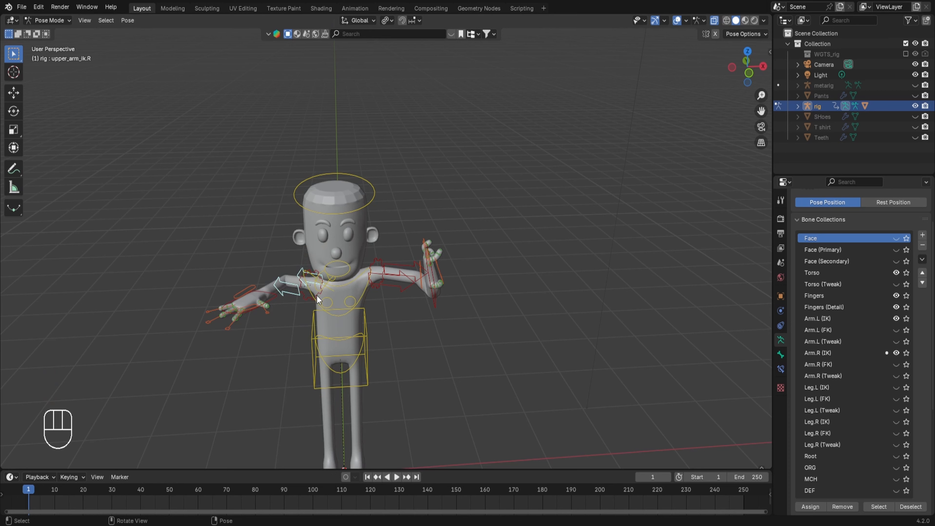
pyautogui.press('g')
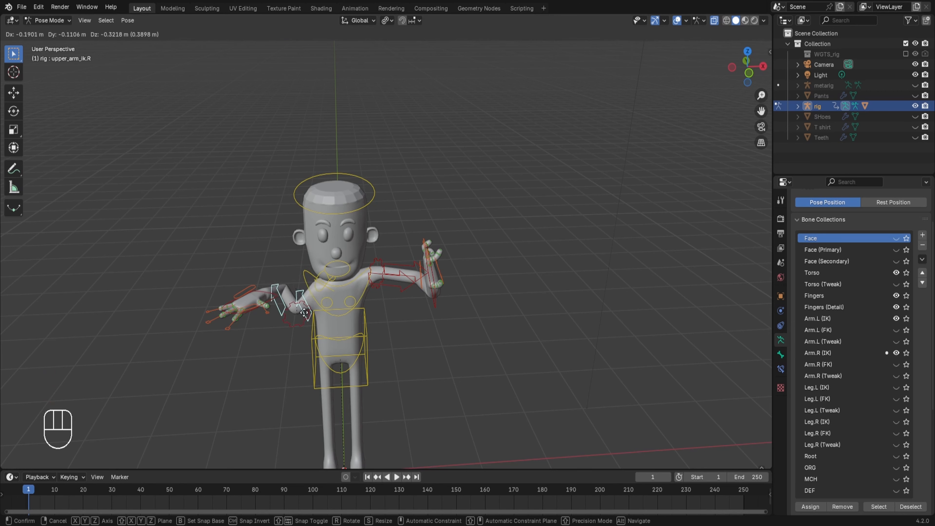
pyautogui.click(308, 293)
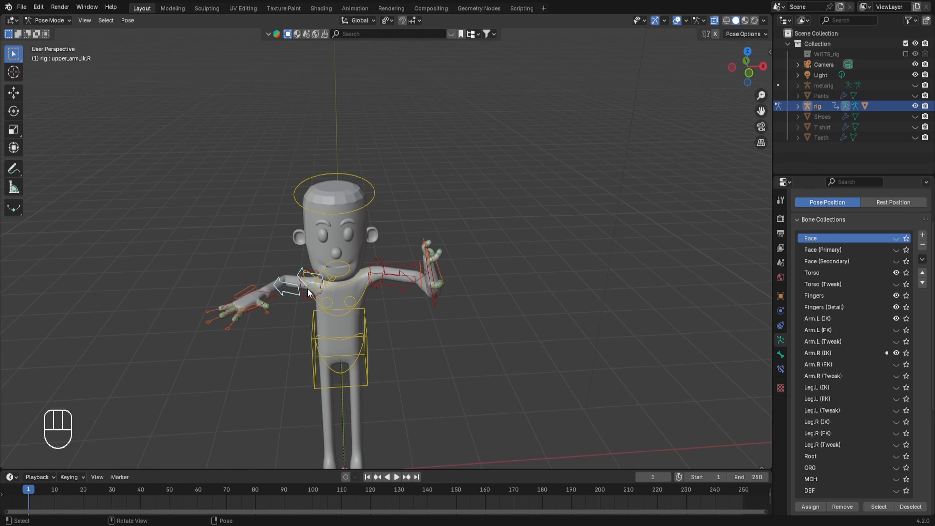
# - Move the right hand IK control down and inward toward the body
pyautogui.click(273, 298)
pyautogui.press('g')
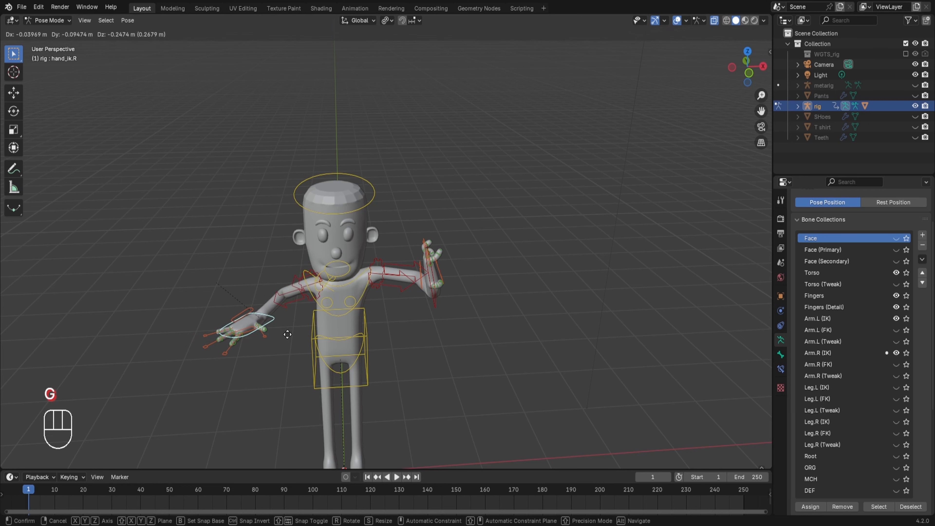
pyautogui.click(317, 339)
pyautogui.scroll(-1, 401, 349)
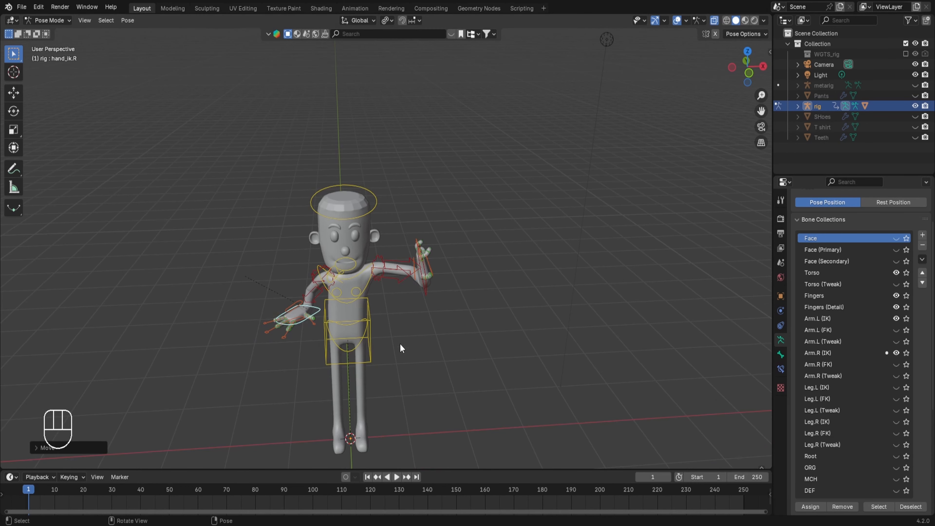
pyautogui.moveTo(383, 339); pyautogui.dragTo(350, 272, button='middle')
pyautogui.scroll(1, 350, 253)
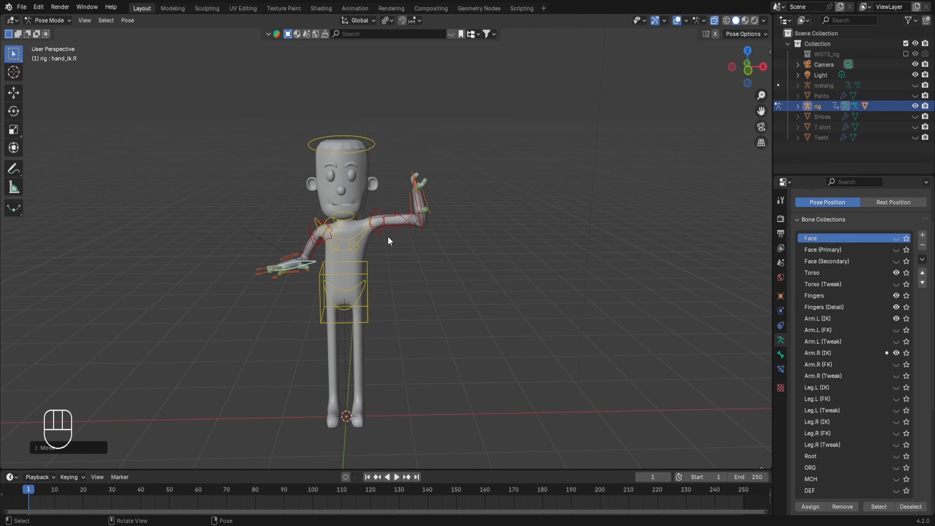
# - Select every visible bone and clear all of their pose transforms to restore the T-pose
pyautogui.press('a')
pyautogui.click(127, 20)
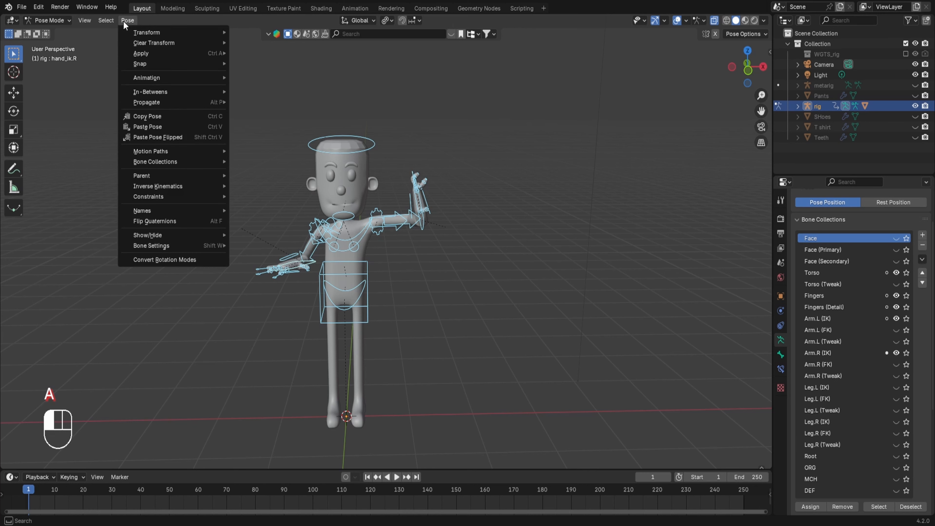
pyautogui.moveTo(142, 43)
pyautogui.click(282, 41)
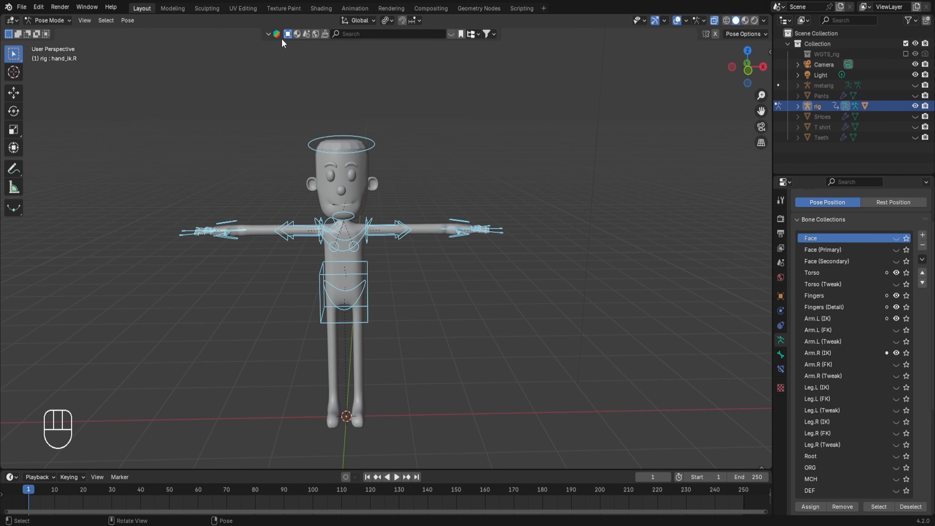
# - Make the Leg.L (IK) and Leg.R (IK) bone collections visible
pyautogui.keyDown('shift'); pyautogui.moveTo(369, 333); pyautogui.dragTo(371, 241, button='middle'); pyautogui.keyUp('shift')
pyautogui.scroll(1, 509, 277)
pyautogui.scroll(-2, 918, 349)
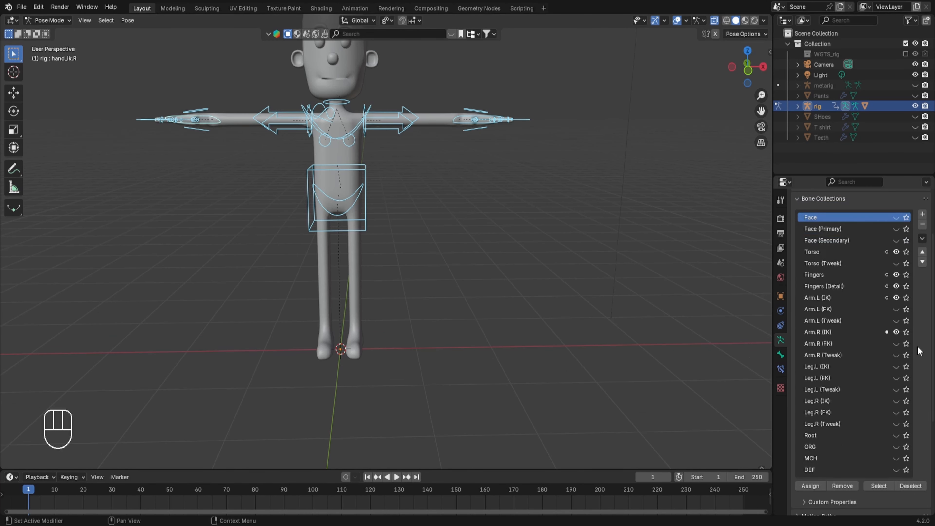
pyautogui.click(829, 370)
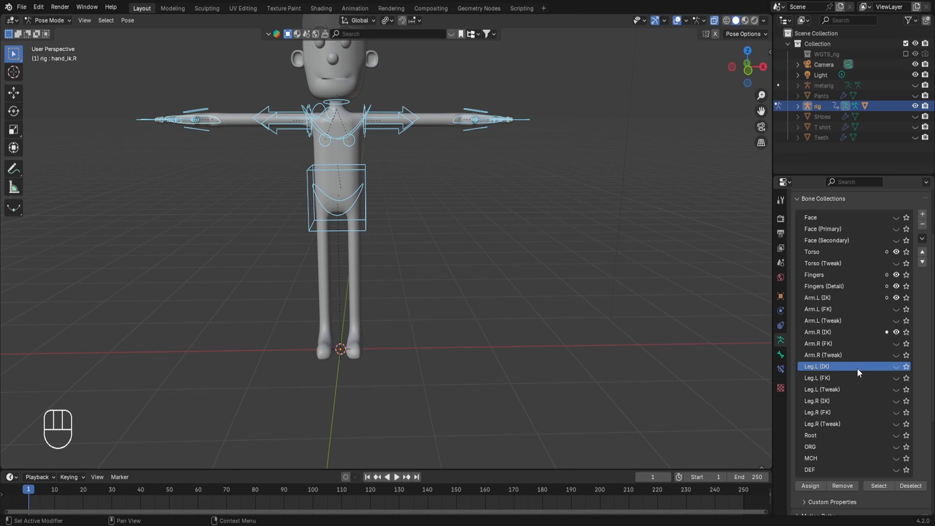
pyautogui.click(896, 367)
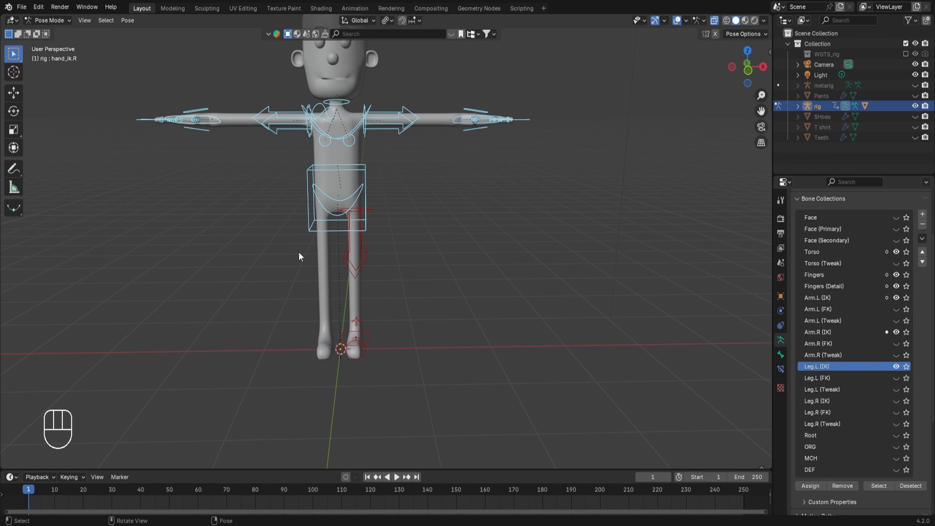
pyautogui.click(815, 401)
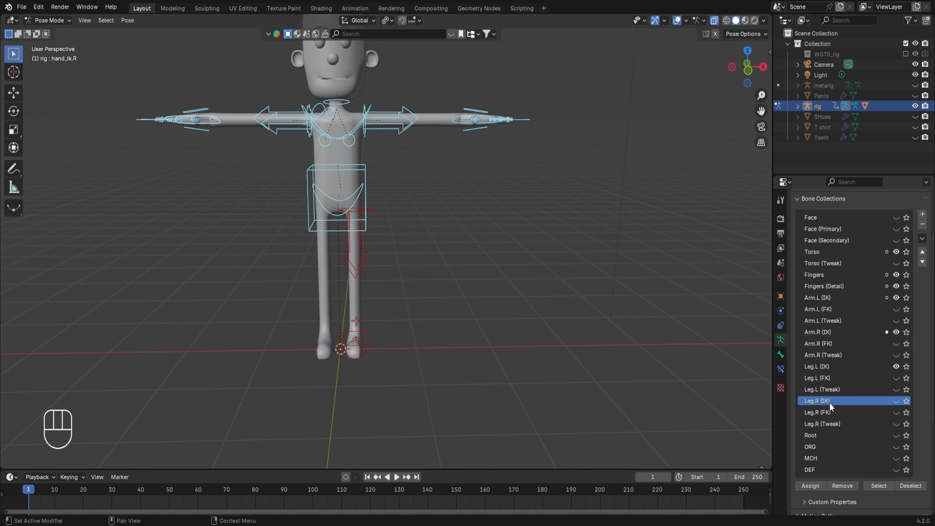
pyautogui.click(898, 401)
pyautogui.scroll(1, 435, 161)
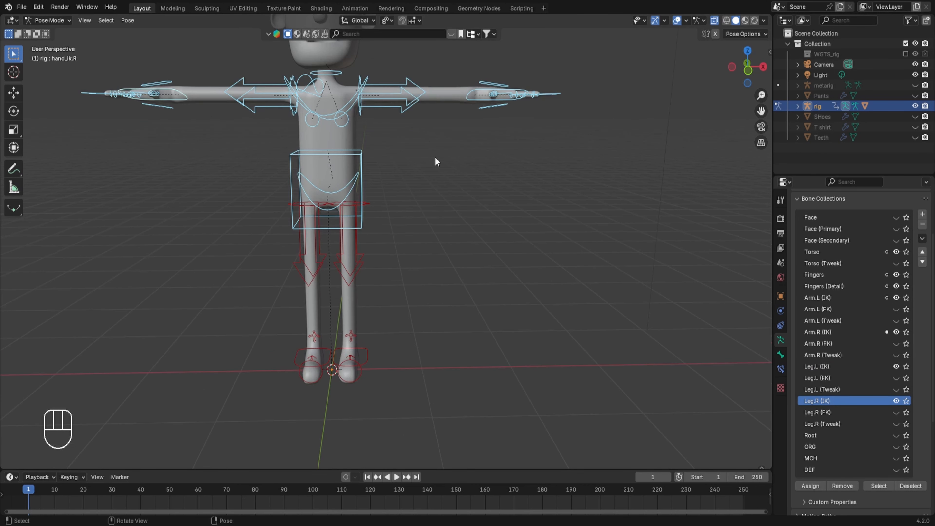
# - Try lowering the left hand IK control to compare its behaviour with the leg controls
pyautogui.click(472, 99)
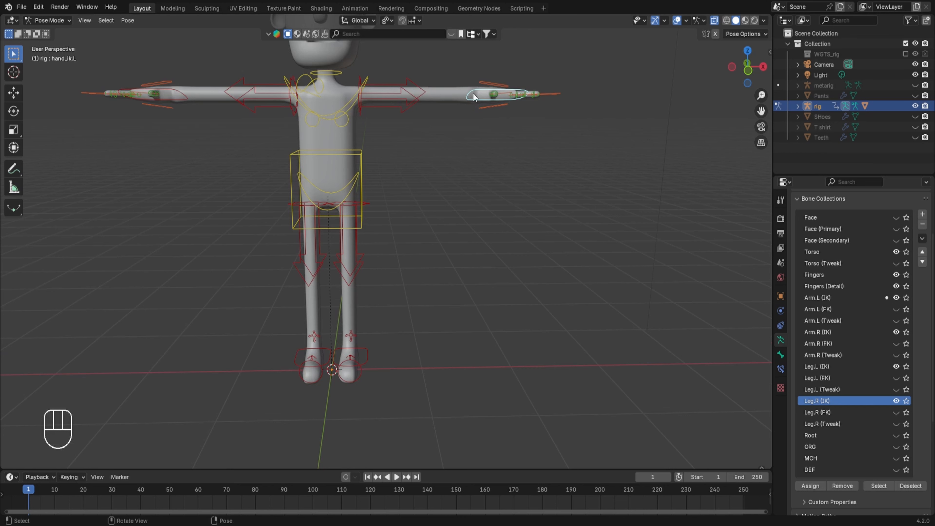
pyautogui.press('g')
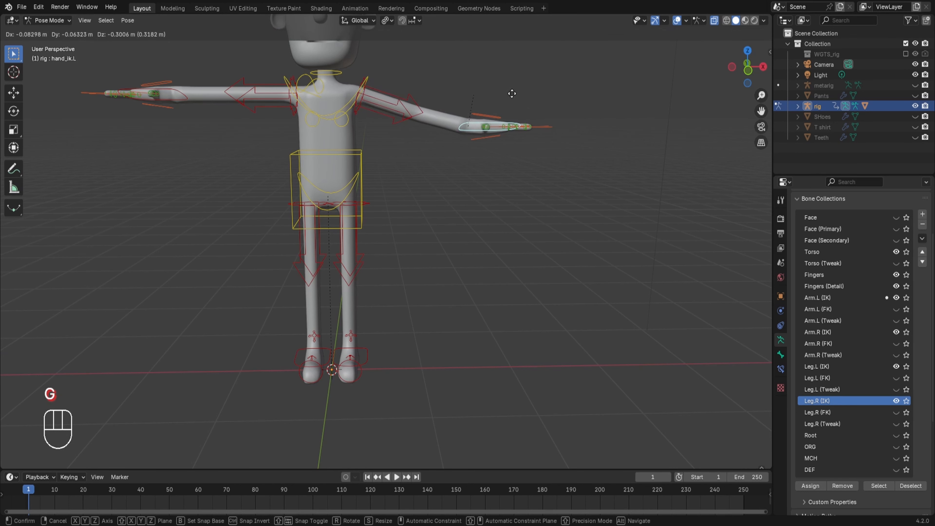
pyautogui.rightClick(497, 93)
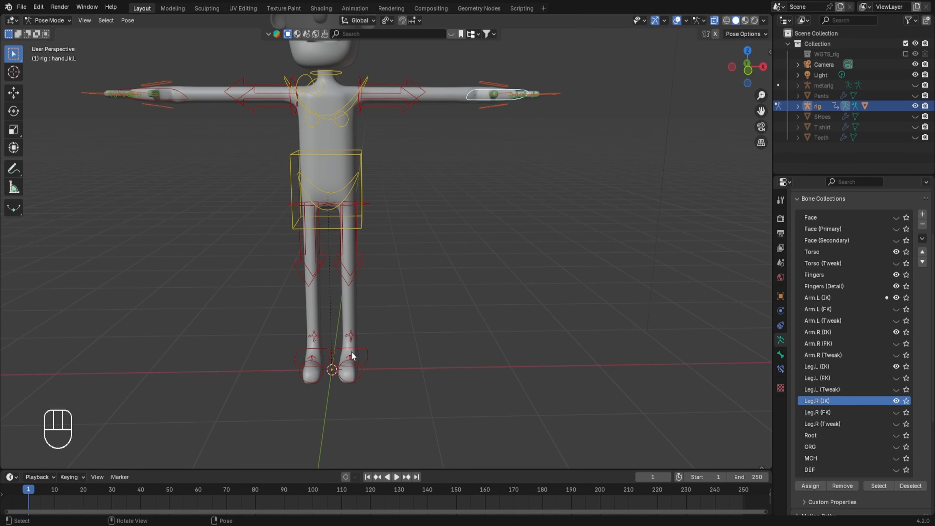
# - Raise the left foot IK control along the Z axis and move it forward along the Y axis
pyautogui.click(363, 354)
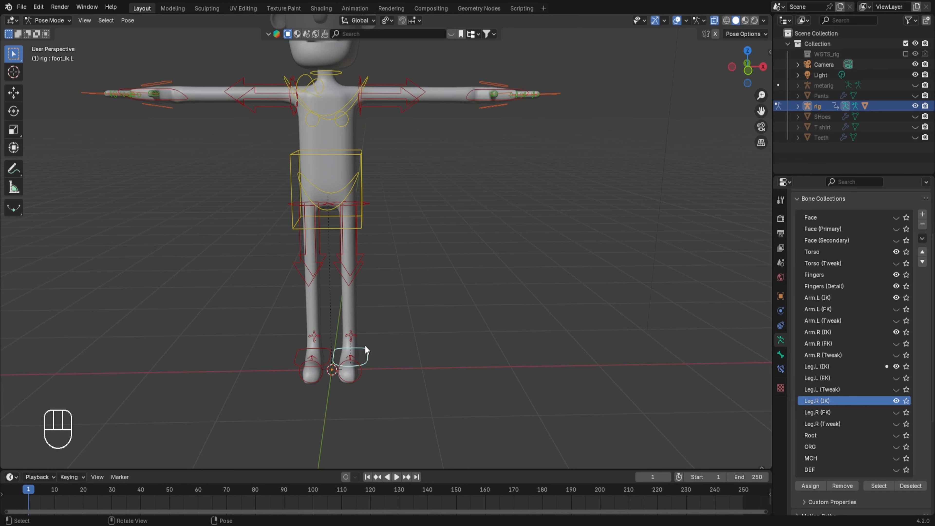
pyautogui.moveTo(364, 360); pyautogui.dragTo(380, 377, button='middle')
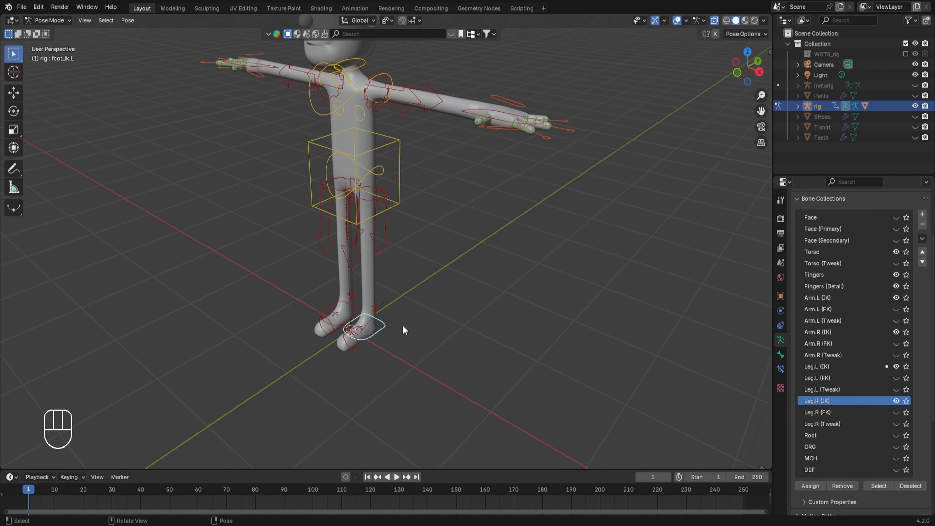
pyautogui.press('g')
pyautogui.press('z')
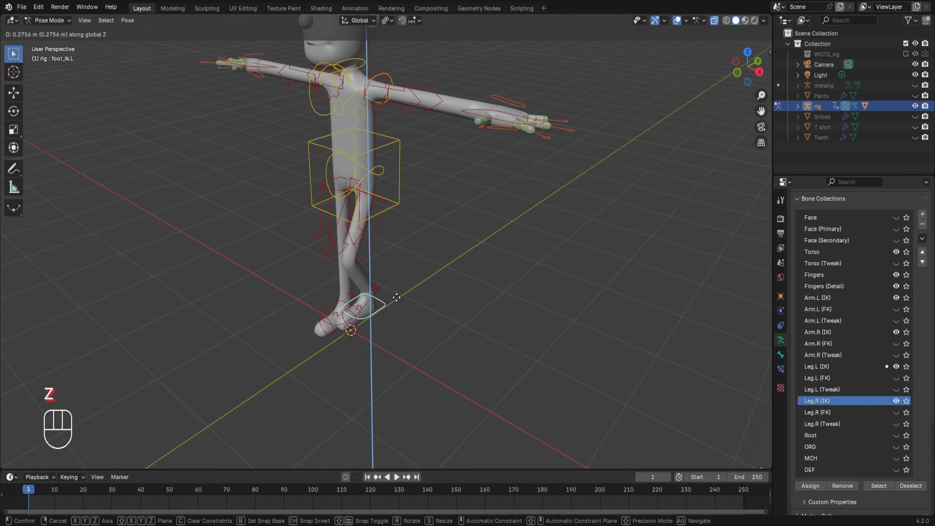
pyautogui.click(393, 266)
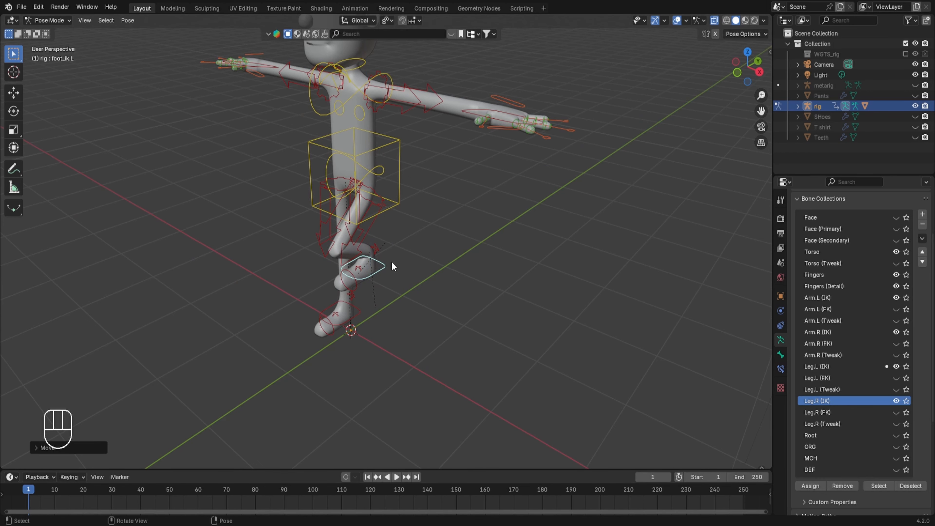
pyautogui.press('g')
pyautogui.press('y')
pyautogui.click(356, 266)
# - Swing the left foot IK control outward along the X axis and bring it back beneath the hip
pyautogui.press('x')
pyautogui.moveTo(363, 312); pyautogui.dragTo(405, 322, button='middle')
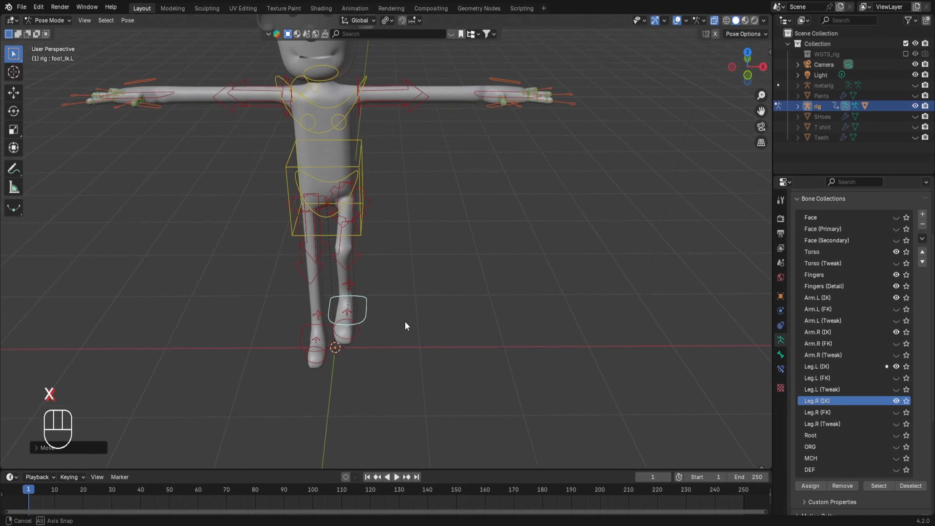
pyautogui.press('g')
pyautogui.press('x')
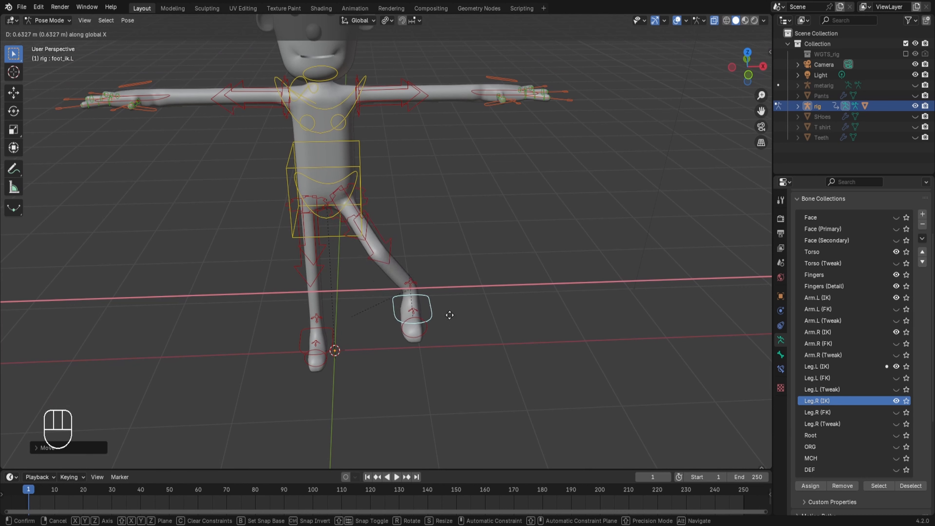
pyautogui.click(404, 318)
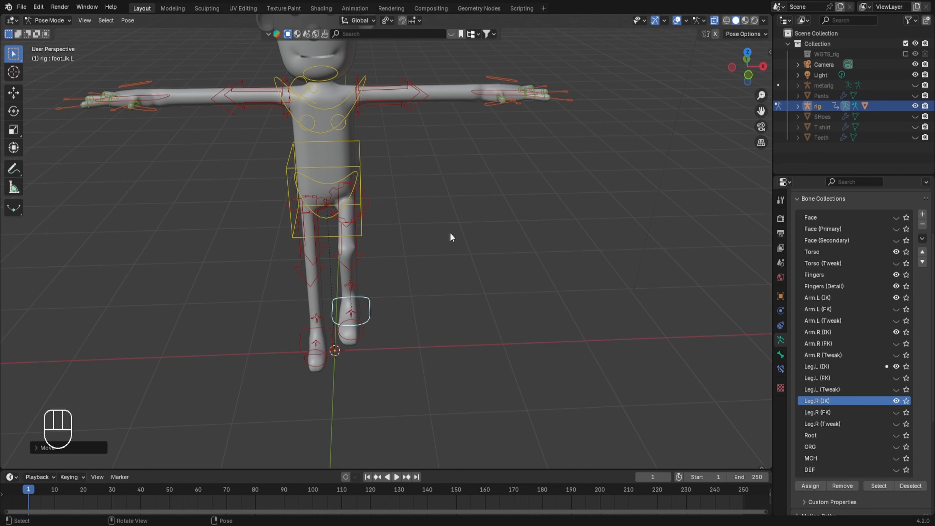
# - Rotate the left foot IK control around the global Z axis so the toes turn inward
pyautogui.press('r')
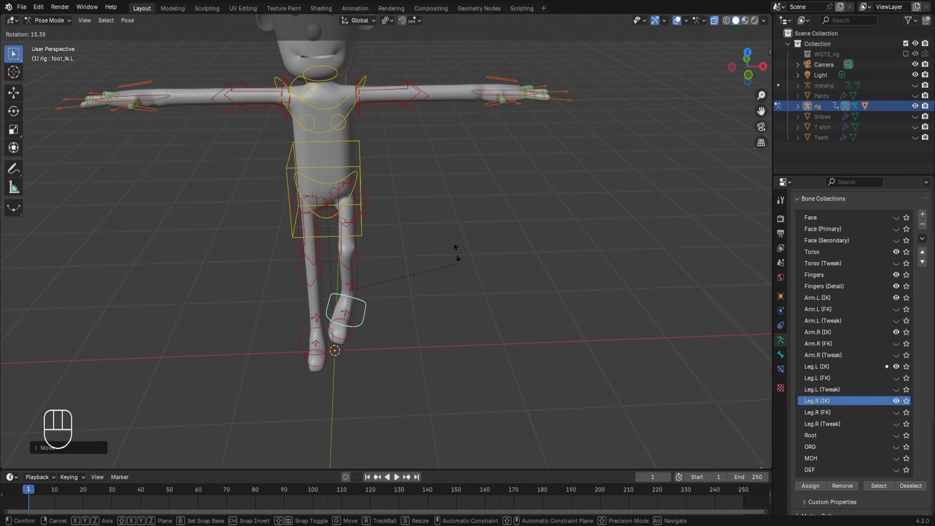
pyautogui.press('z')
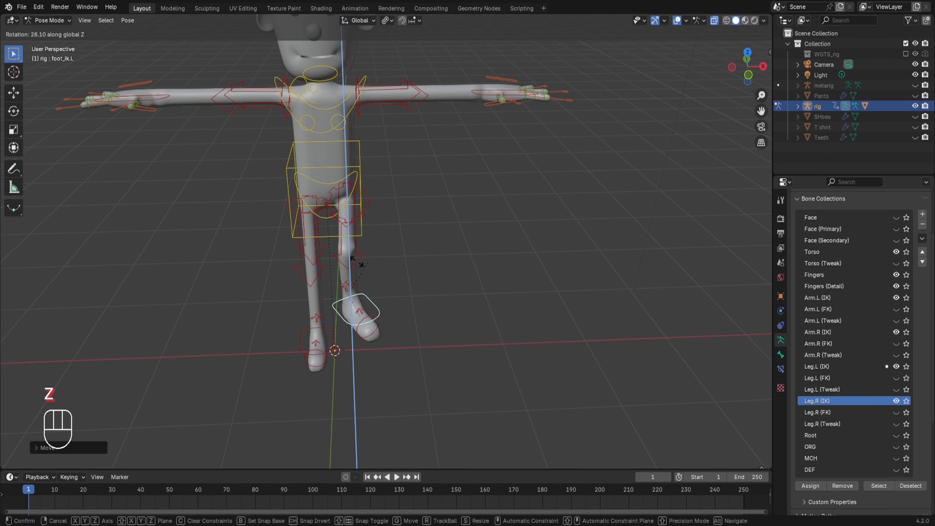
pyautogui.click(342, 224)
pyautogui.scroll(1, 342, 225)
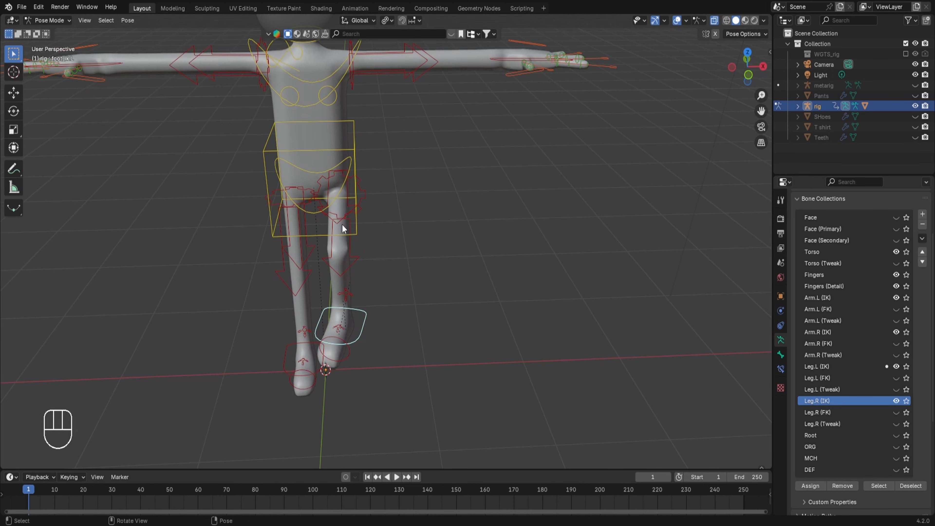
# - Try moving the left thigh IK control inward from the hip
pyautogui.click(345, 247)
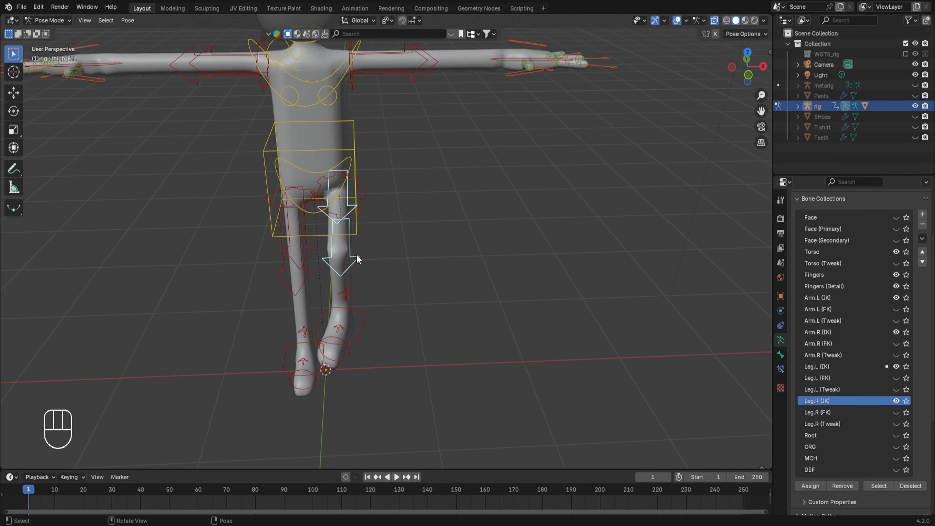
pyautogui.press('g')
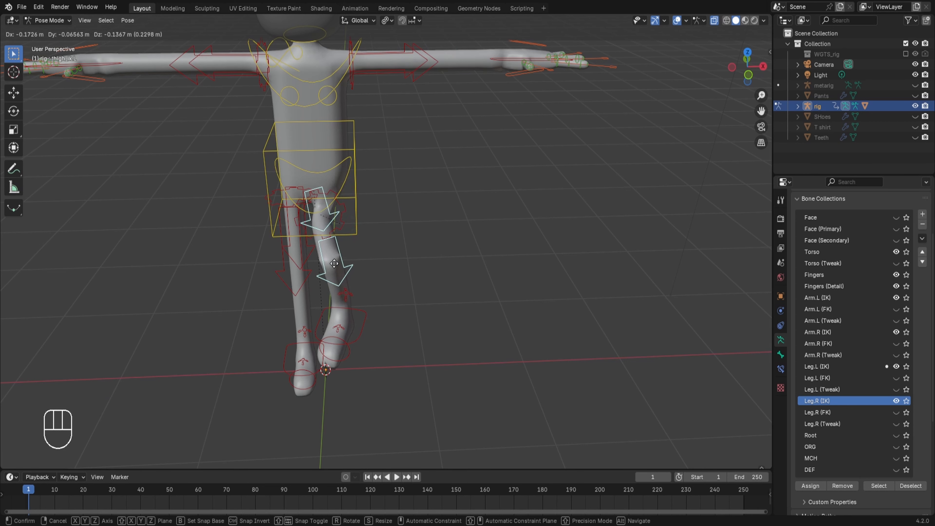
pyautogui.rightClick(357, 257)
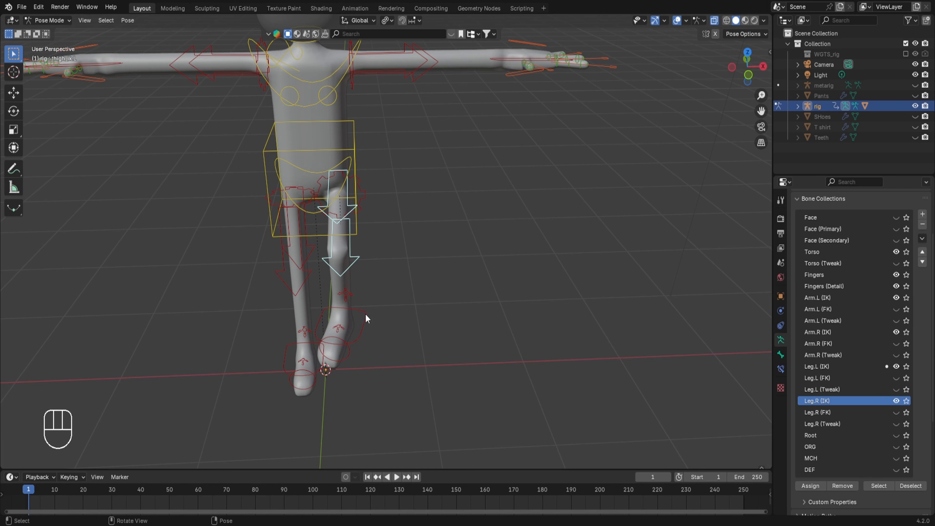
# - Move the left foot IK control outward along the X axis, away from the other leg
pyautogui.click(360, 320)
pyautogui.press('g')
pyautogui.press('x')
pyautogui.click(461, 237)
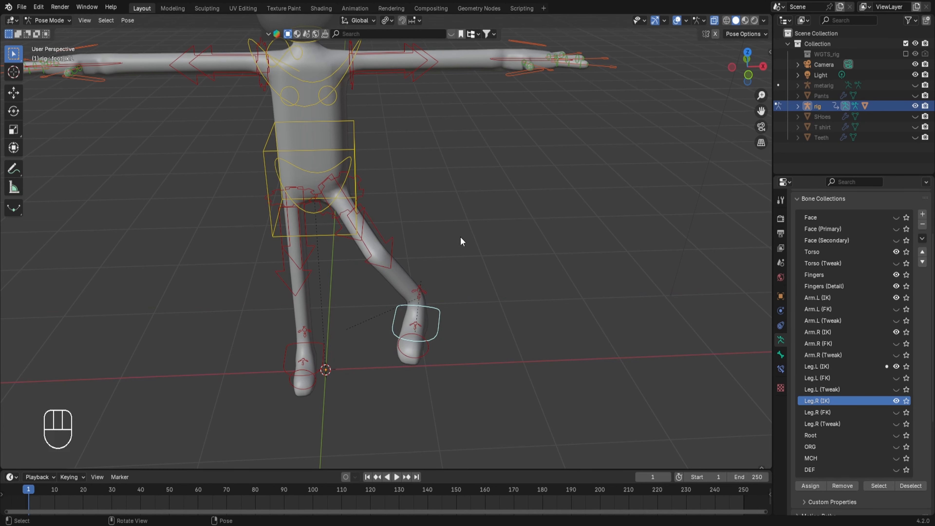
# - Rotate the left thigh IK control around the global X axis to swing the knee outward, and save the file
pyautogui.click(394, 253)
pyautogui.press('r')
pyautogui.press('x')
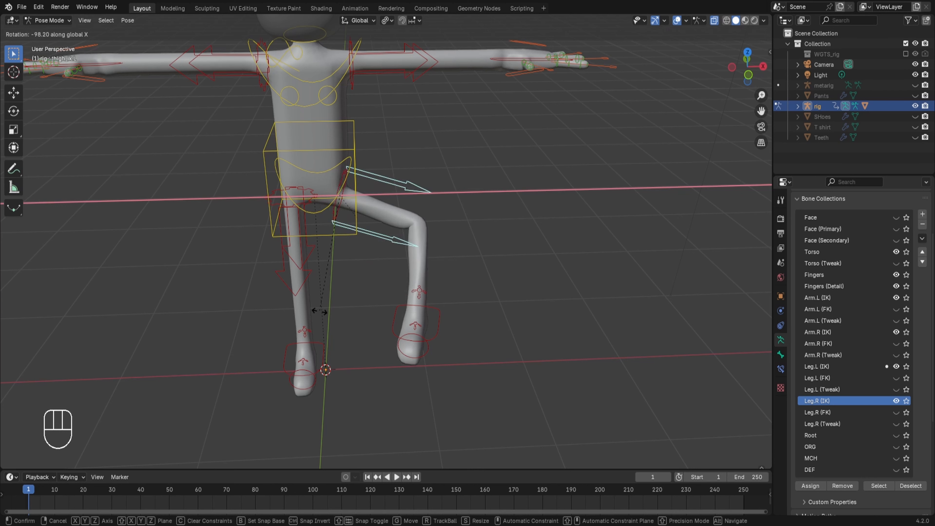
pyautogui.click(361, 288)
pyautogui.scroll(4, 535, 394)
pyautogui.hotkey('ctrl', 's')
# - Select the left foot's heel, spin and toe IK controls in turn to inspect them
pyautogui.keyDown('shift'); pyautogui.moveTo(495, 338); pyautogui.dragTo(507, 223, button='middle'); pyautogui.keyUp('shift')
pyautogui.click(469, 238)
pyautogui.click(470, 309)
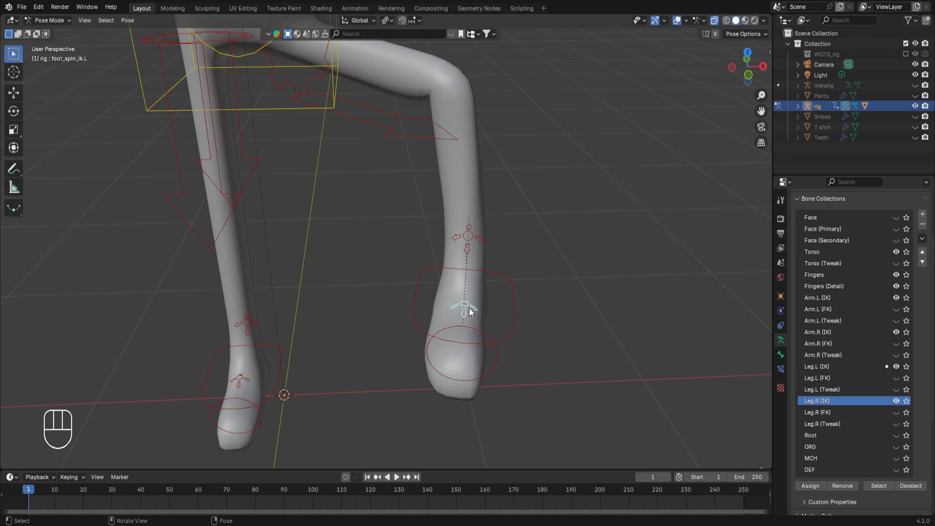
pyautogui.click(472, 377)
pyautogui.scroll(-5, 490, 289)
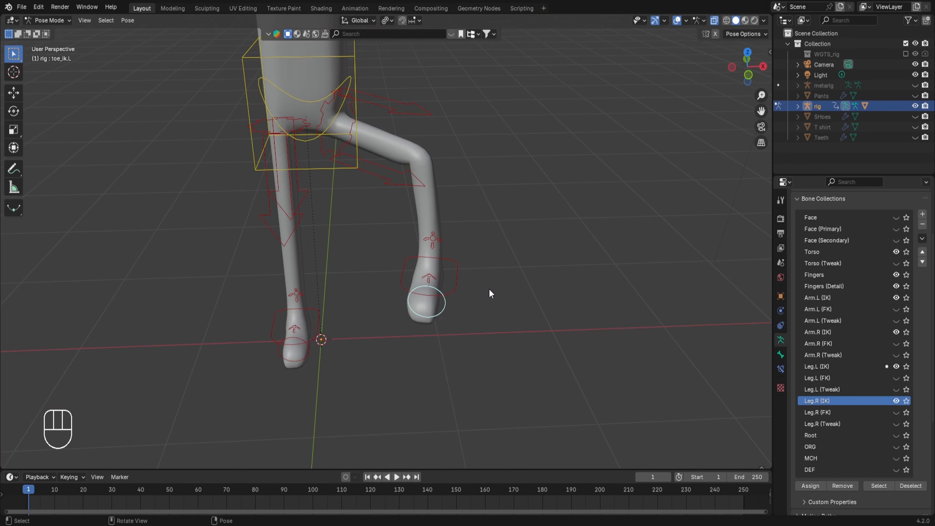
pyautogui.scroll(-2, 494, 290)
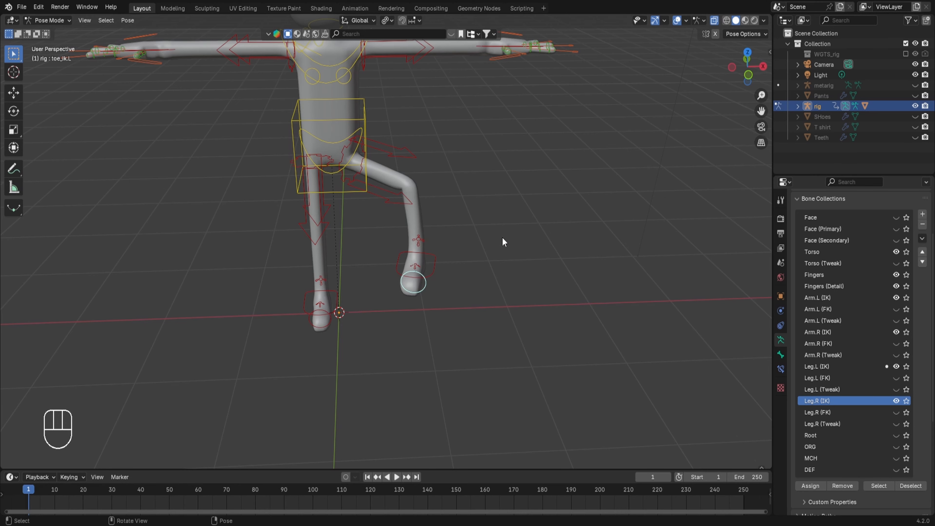
pyautogui.scroll(-2, 504, 242)
# - Clear all transforms on every visible bone to reset the leg pose, and switch to the right orthographic view
pyautogui.press('a')
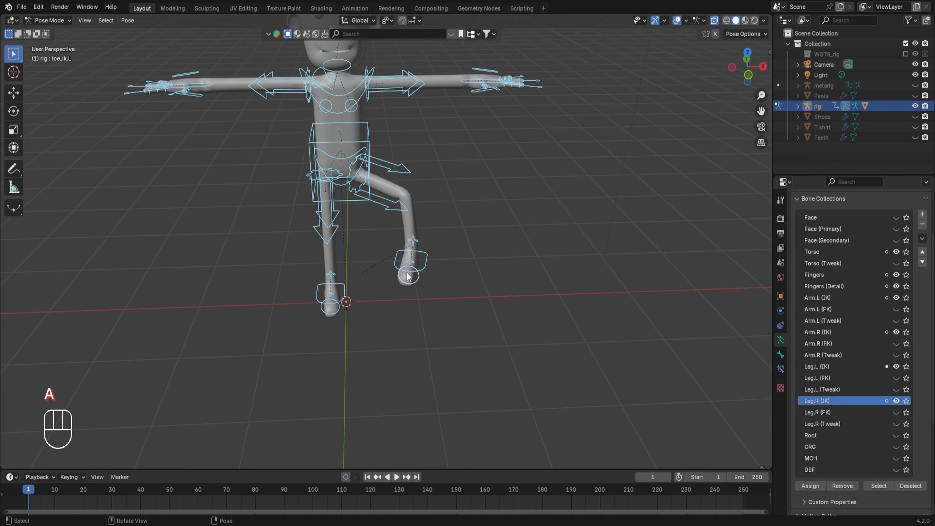
pyautogui.click(128, 20)
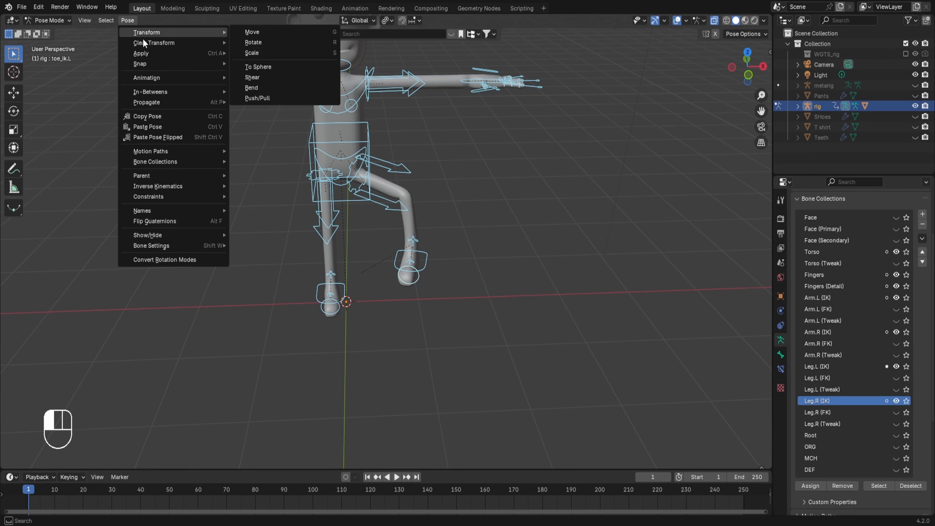
pyautogui.moveTo(139, 43)
pyautogui.click(257, 43)
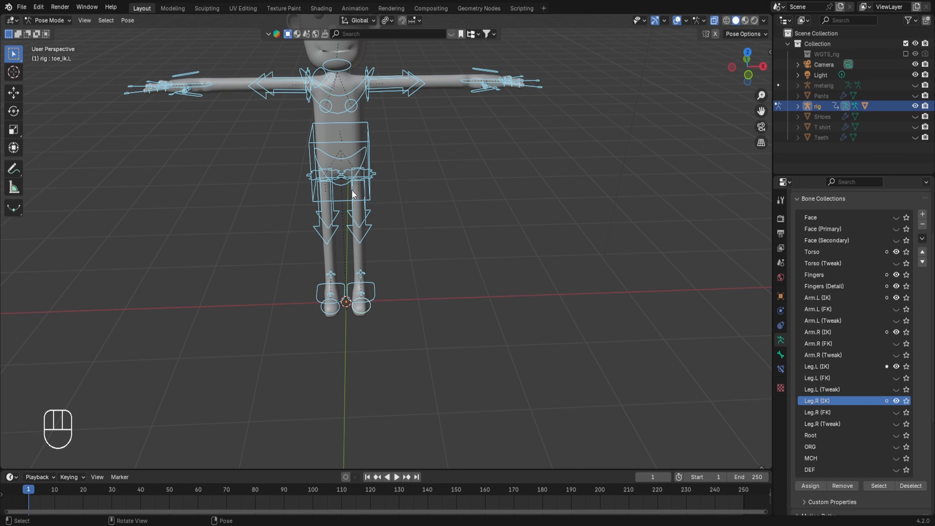
pyautogui.press('KP_3')
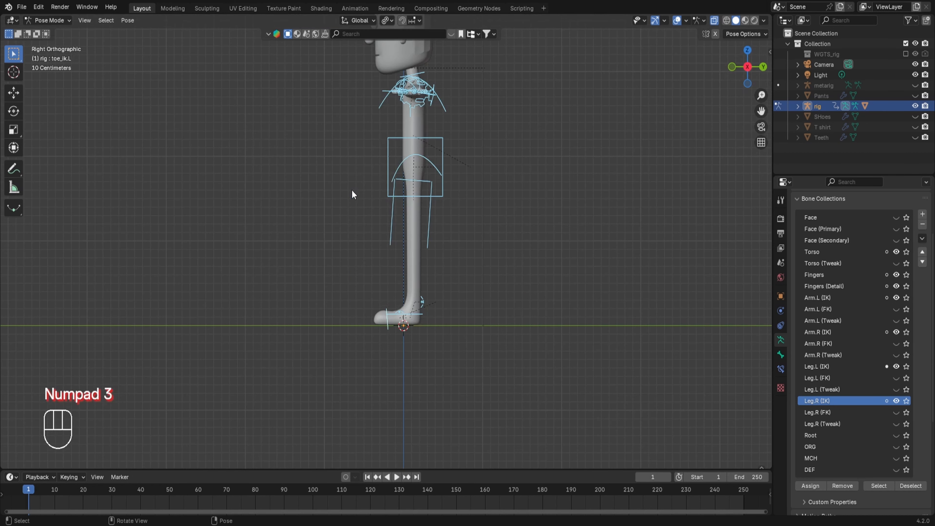
# - Try rotating the left toe IK control in the side view to bend the front of the foot
pyautogui.scroll(4, 351, 189)
pyautogui.scroll(3, 392, 404)
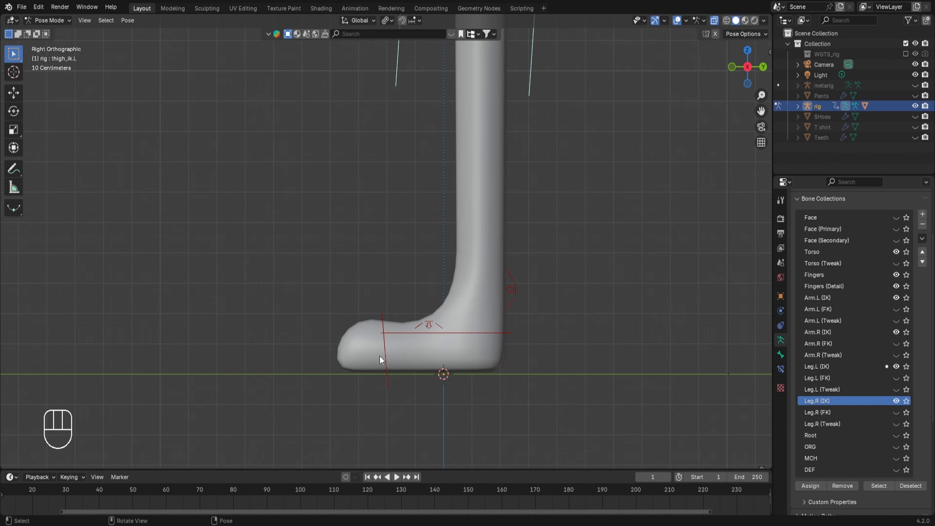
pyautogui.click(381, 356)
pyautogui.press('r')
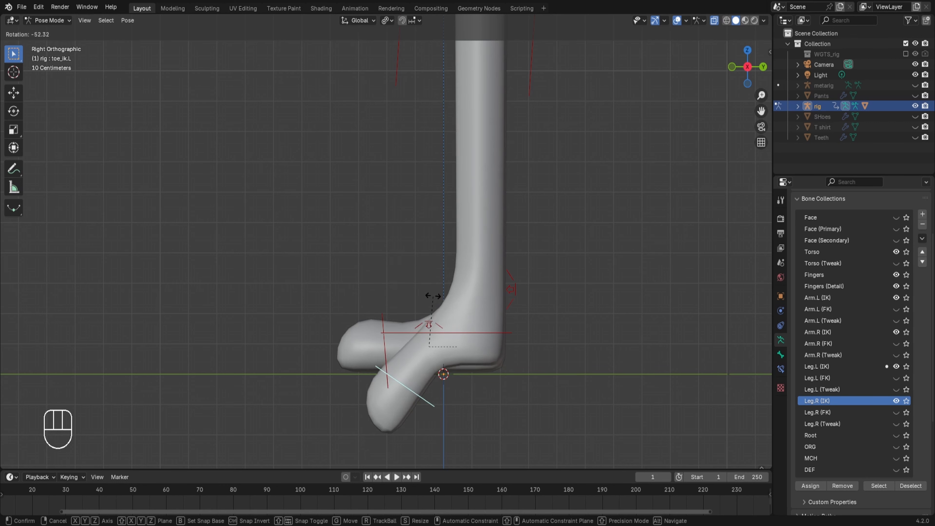
pyautogui.rightClick(439, 357)
# - Rotate the left foot's spin IK control in the side view to lift the heel and tilt the toes downward
pyautogui.click(429, 325)
pyautogui.scroll(1, 453, 354)
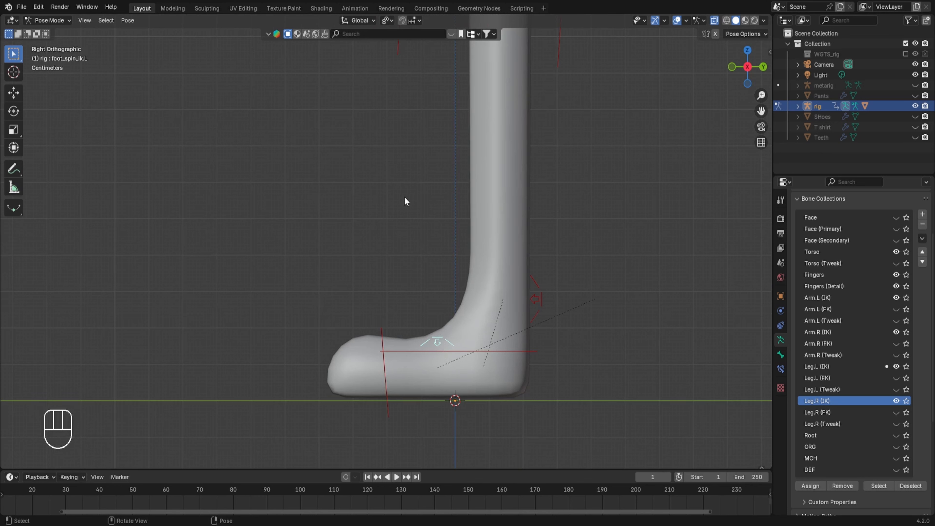
pyautogui.press('r')
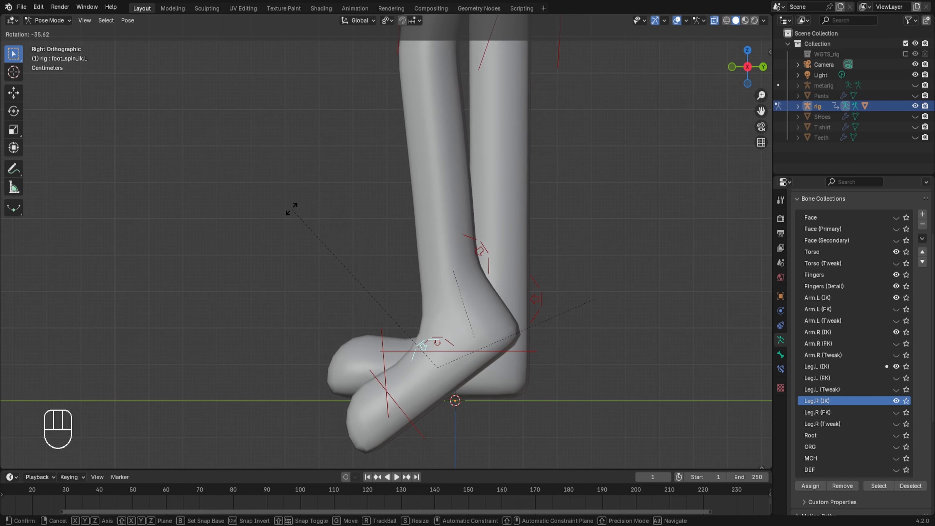
pyautogui.click(277, 226)
# - Move the left foot's spin IK control up along Z and forward along Y to raise the foot off the ground
pyautogui.scroll(-2, 277, 226)
pyautogui.press('g')
pyautogui.press('z')
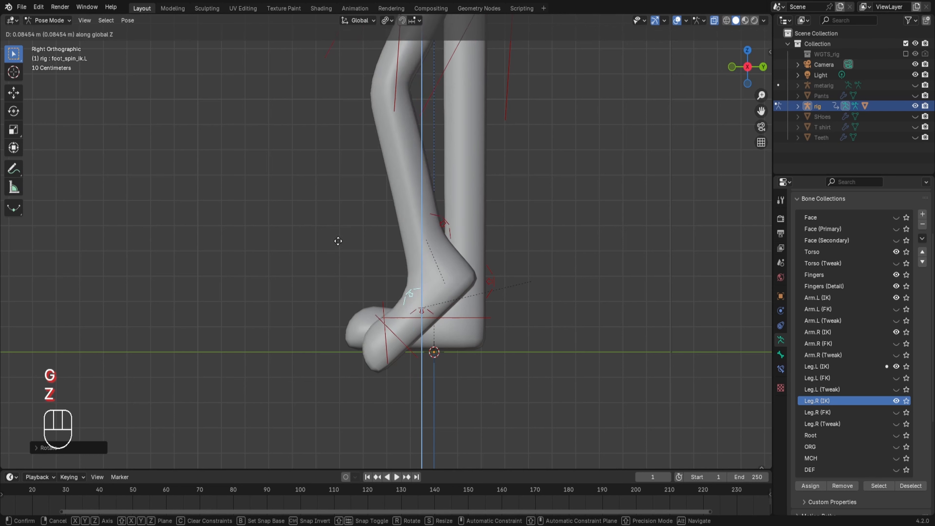
pyautogui.click(341, 225)
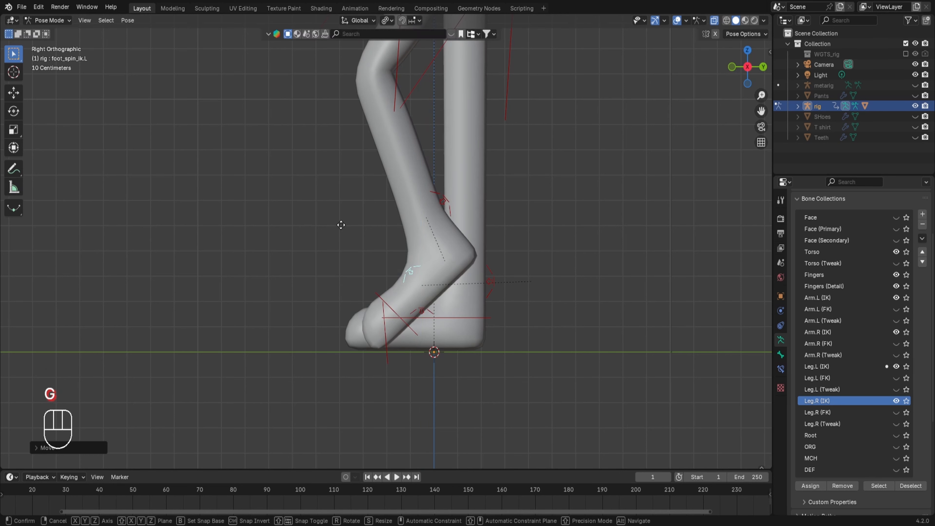
pyautogui.press('y')
pyautogui.click(302, 226)
# - Try rotating the raised left foot's toe IK control, followed by its heel IK control, to test both joints
pyautogui.click(344, 301)
pyautogui.press('r')
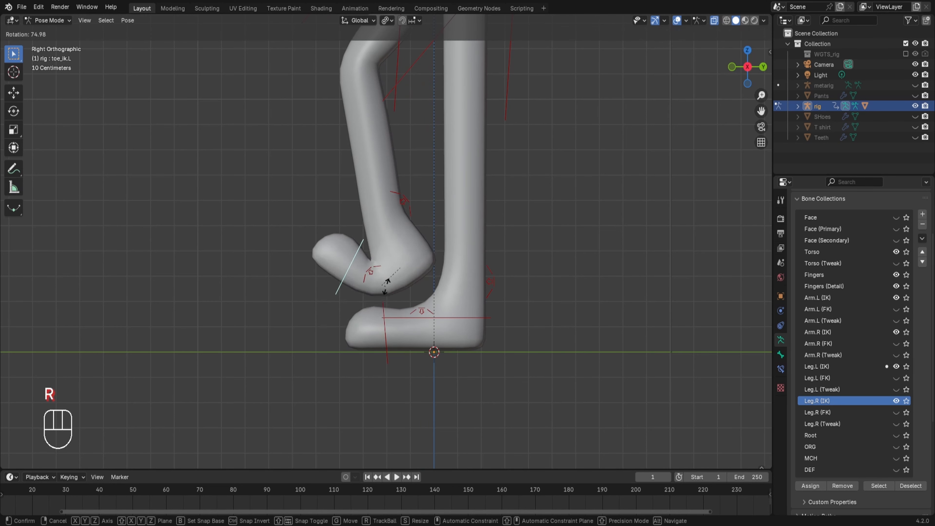
pyautogui.rightClick(339, 264)
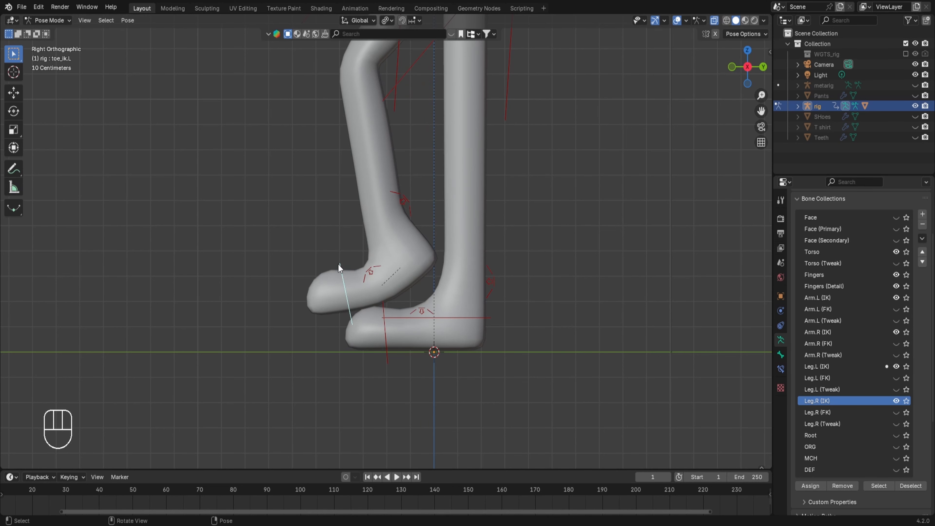
pyautogui.click(399, 197)
pyautogui.press('r')
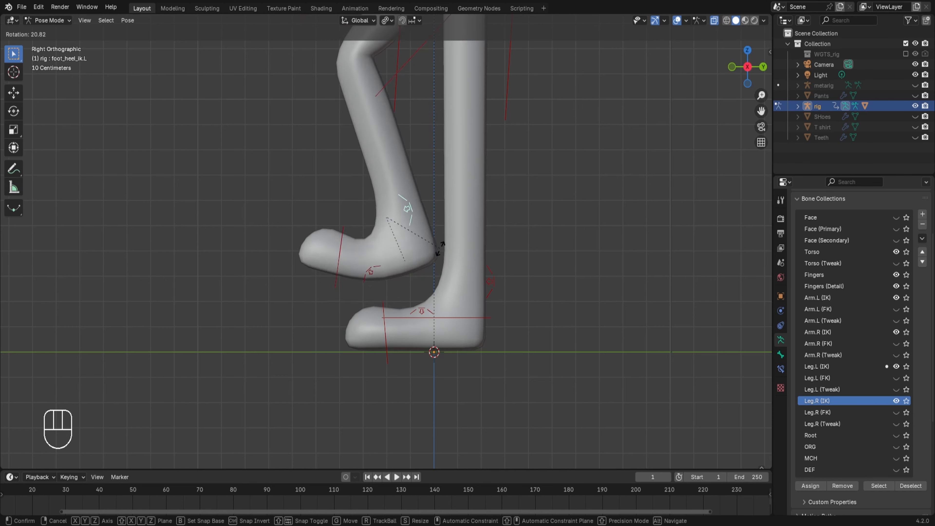
pyautogui.rightClick(427, 266)
# - Rotate the chest control to twist the character's upper body to one side, and undo the last change
pyautogui.scroll(-3, 431, 209)
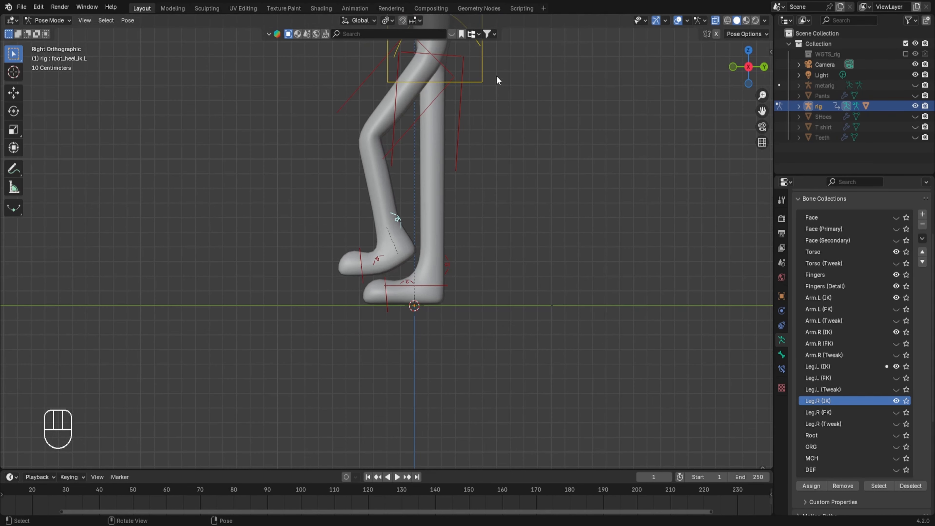
pyautogui.scroll(-4, 495, 92)
pyautogui.moveTo(464, 122); pyautogui.dragTo(547, 374, button='middle')
pyautogui.scroll(5, 508, 163)
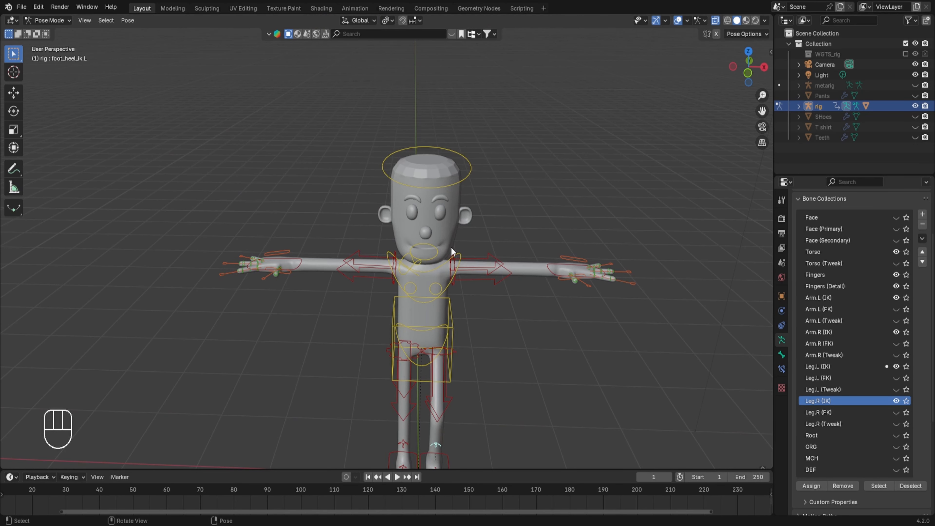
pyautogui.click(449, 280)
pyautogui.press('r')
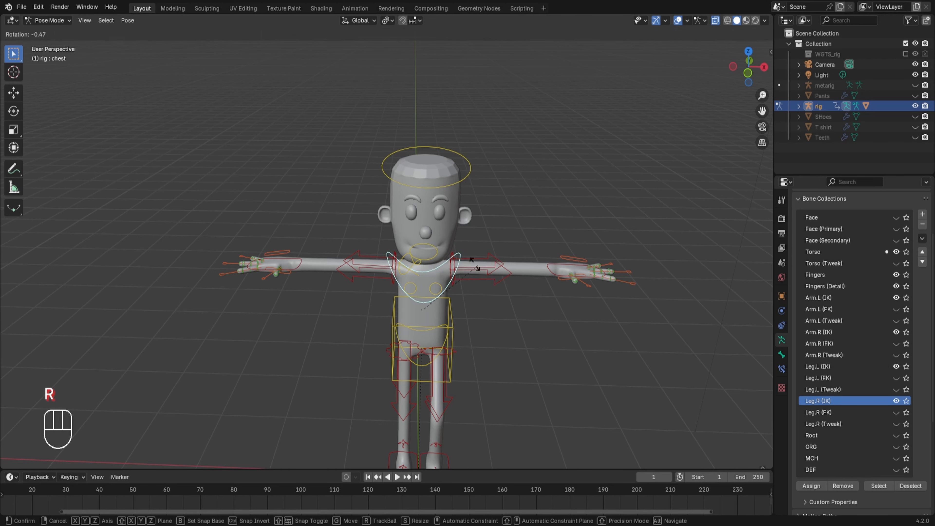
pyautogui.click(436, 261)
pyautogui.moveTo(358, 248); pyautogui.dragTo(397, 290, button='middle')
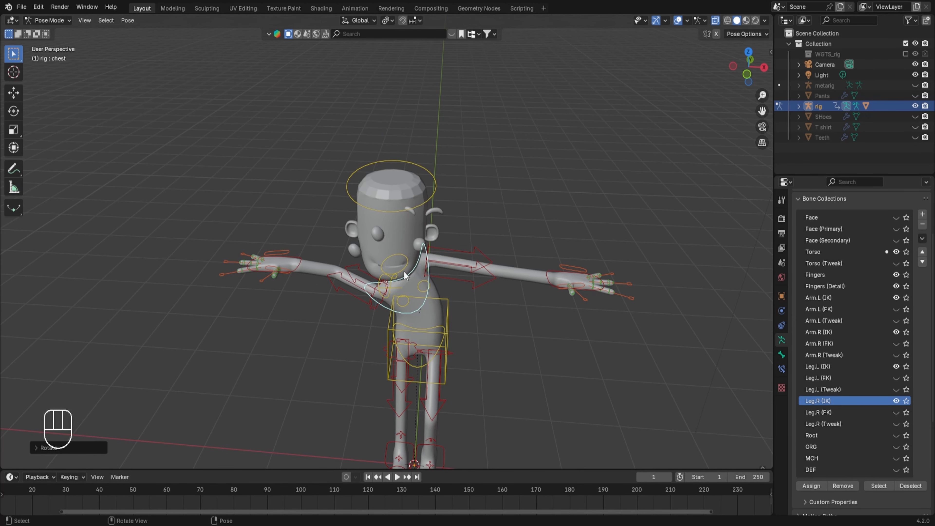
pyautogui.hotkey('ctrl', 'z')
# - Select all visible bones of the rig and open the Clear Transform options for the pose
pyautogui.scroll(-1, 576, 190)
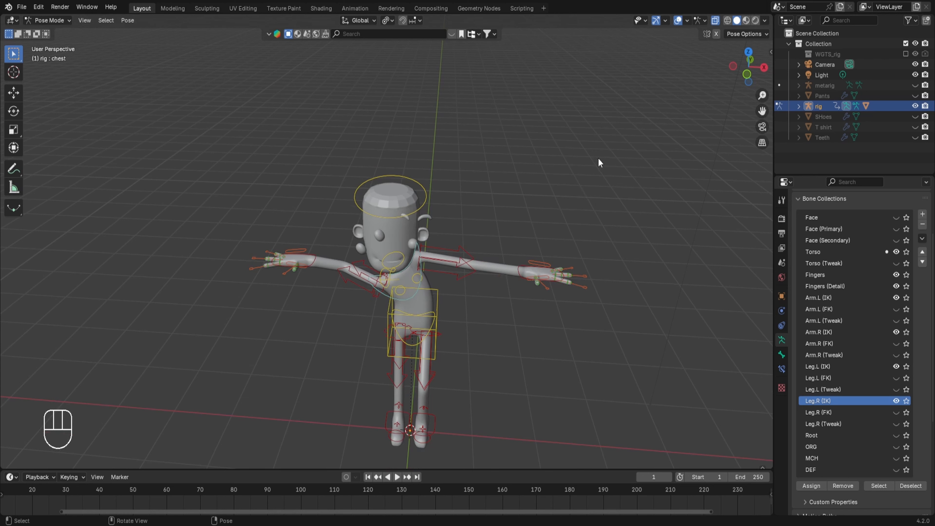
pyautogui.press('a')
pyautogui.click(127, 21)
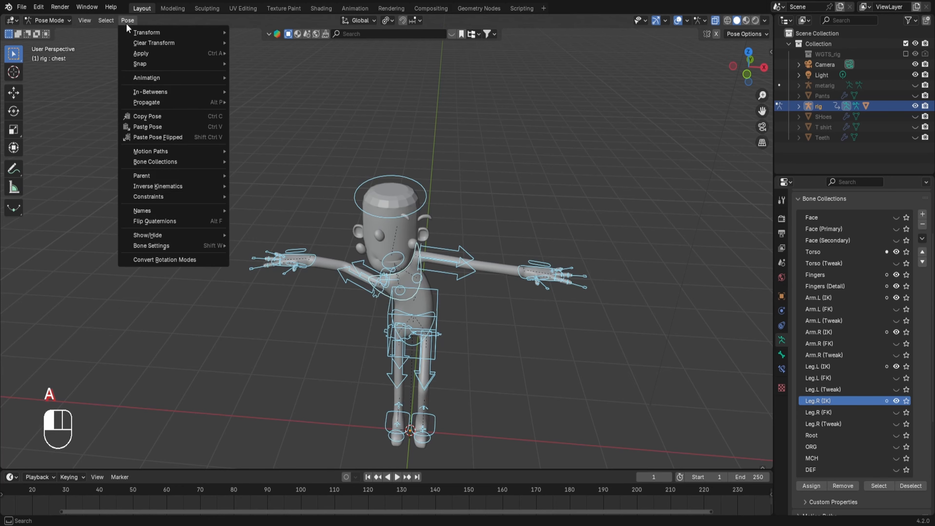
pyautogui.moveTo(146, 42)
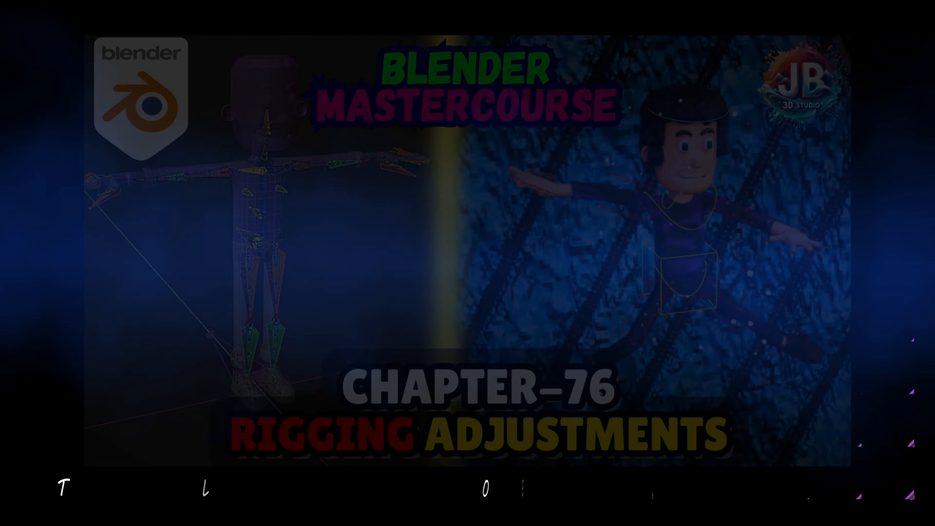